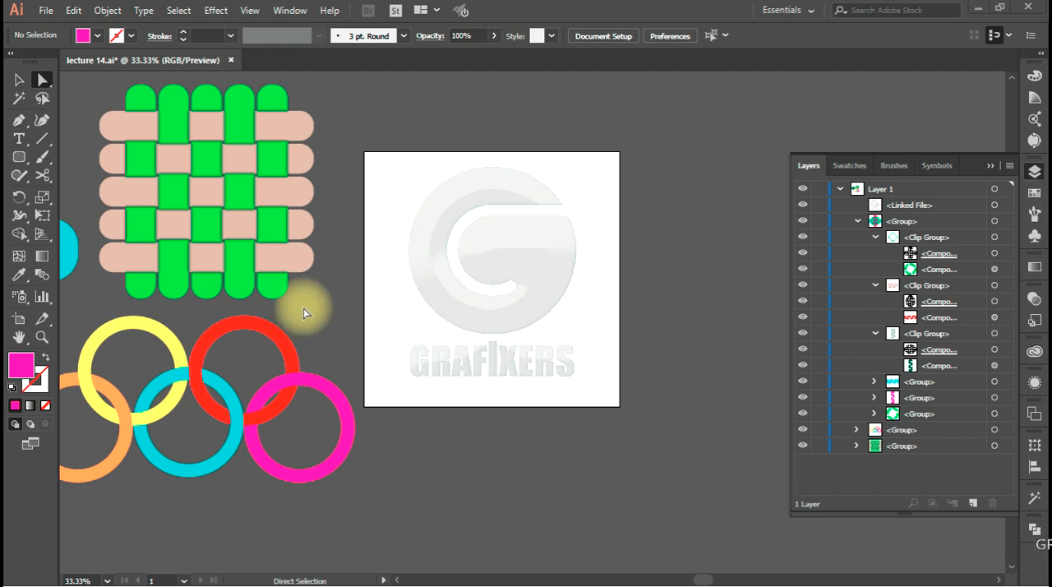
Examine the sample woven strips, interlocking knot and linked rings beside the artboard
scroll(148, 225, up, 1)
key(space)
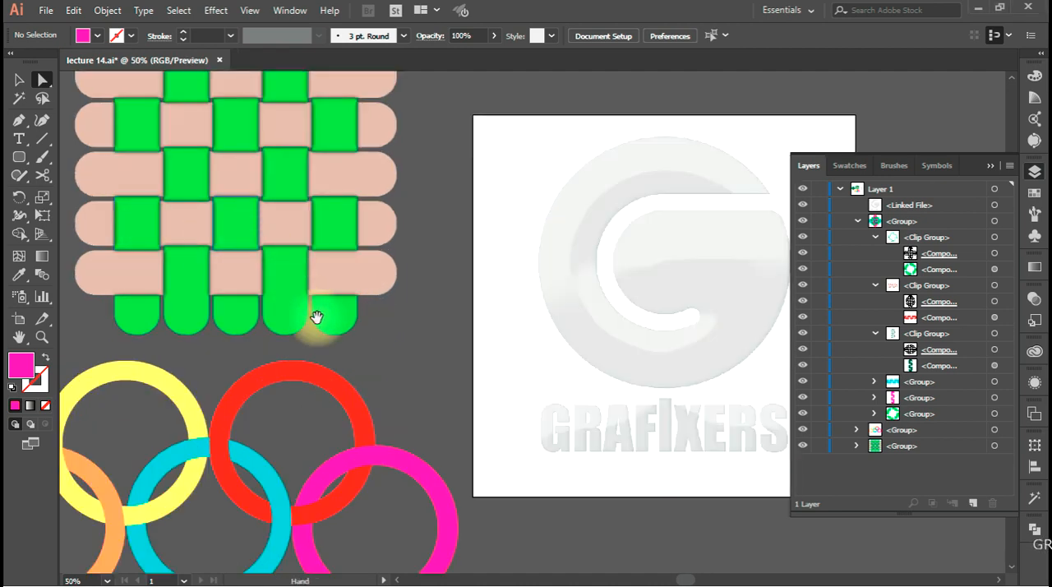
drag(369, 275, 528, 403)
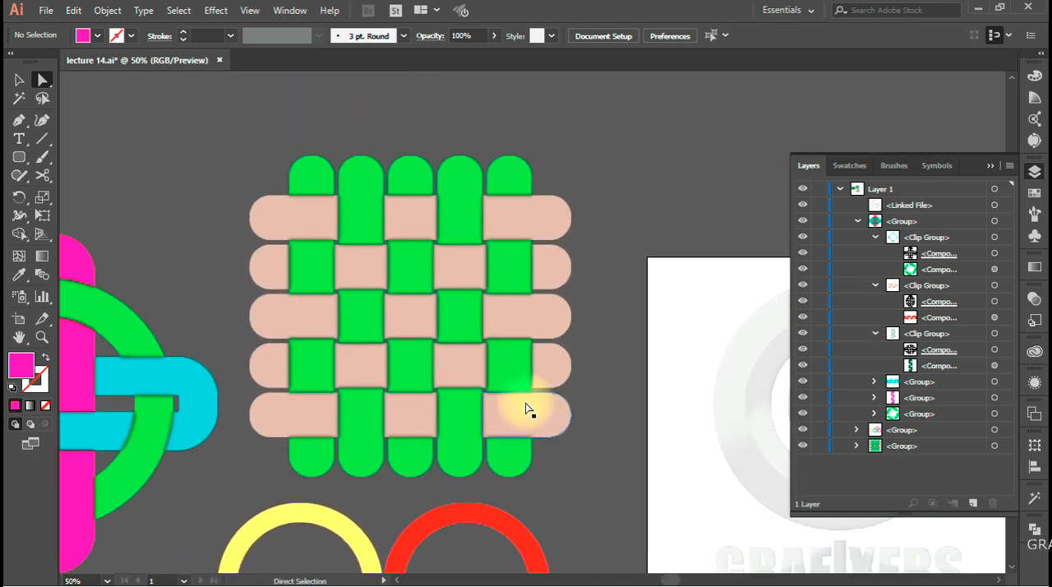
key(space)
drag(345, 333, 630, 275)
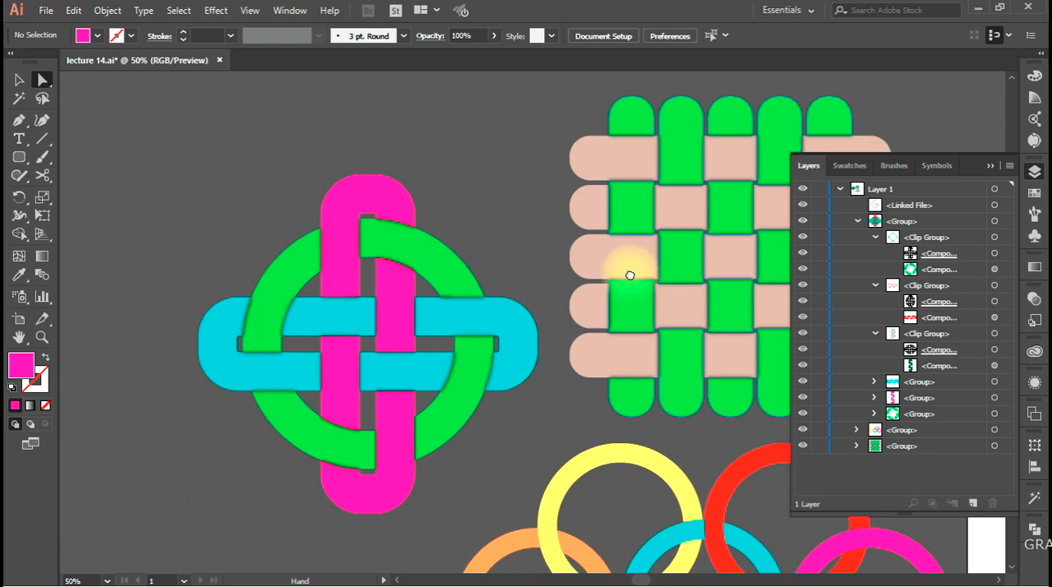
drag(583, 392, 259, 184)
Delete the linked logo image from the artboard
key(space)
drag(459, 453, 176, 446)
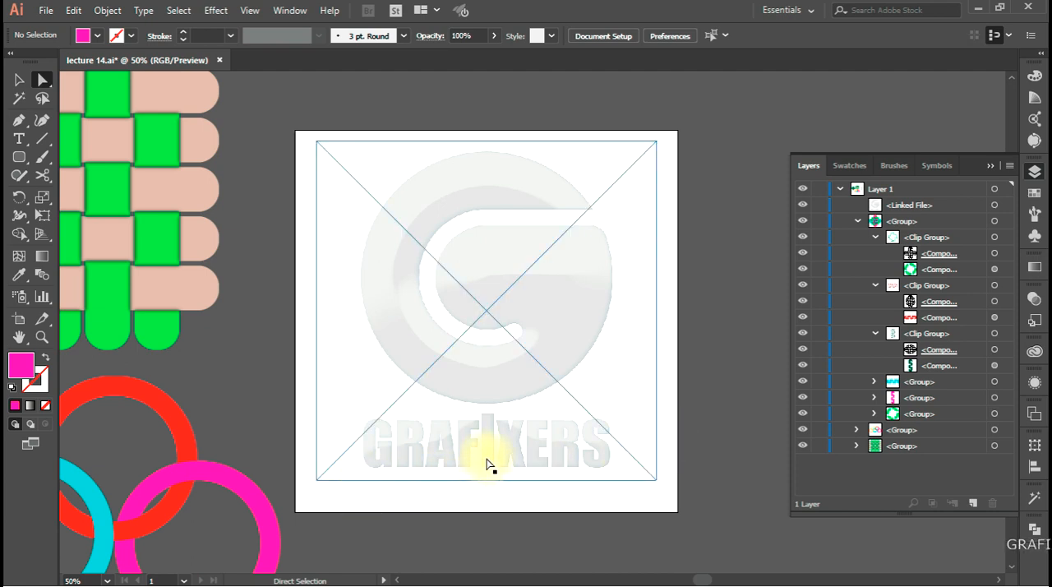
click(501, 258)
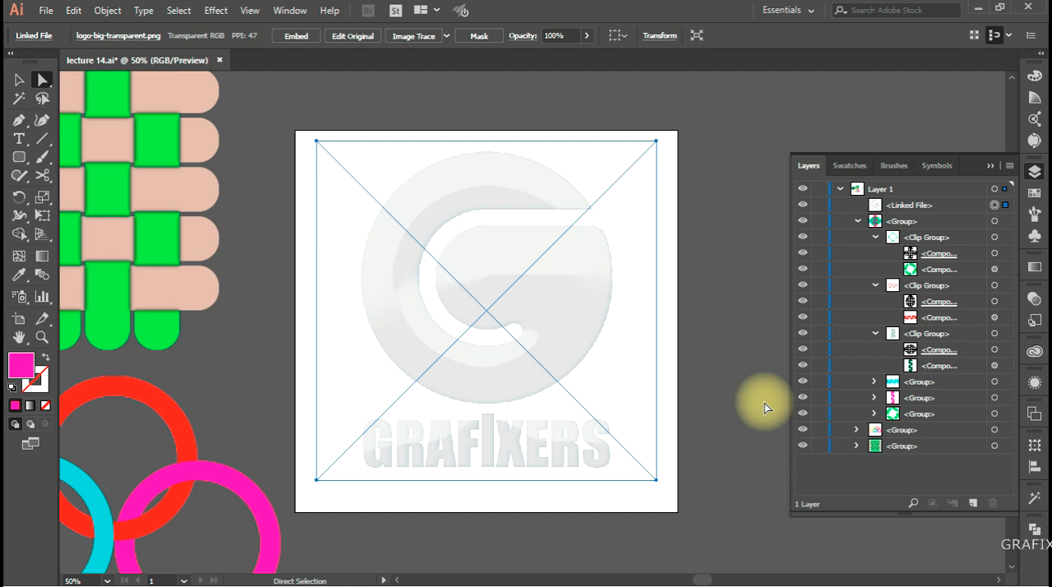
key(Delete)
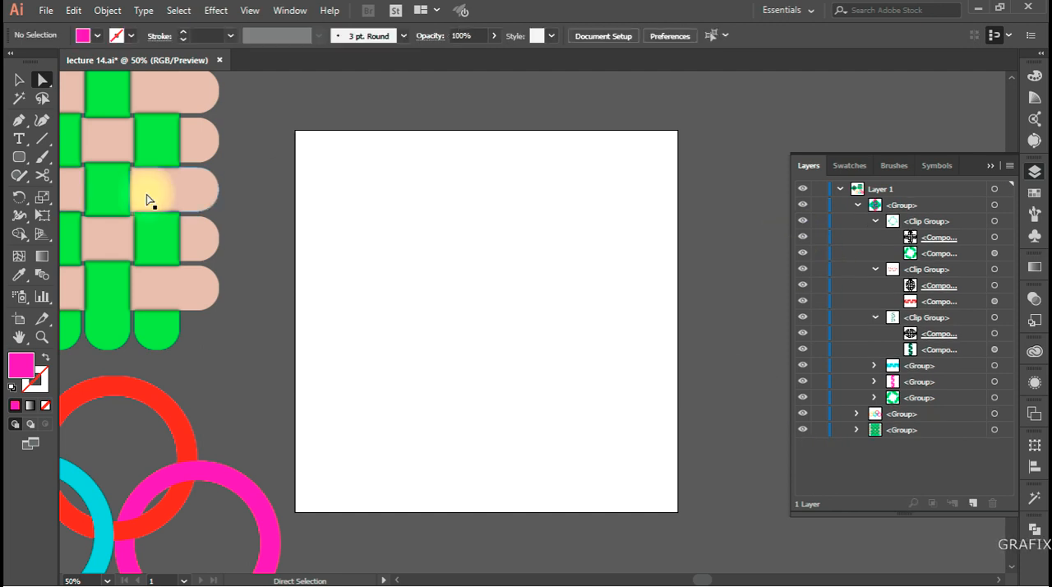
Look up the Shape Builder tool and its related tools, and examine the woven strip example
click(20, 234)
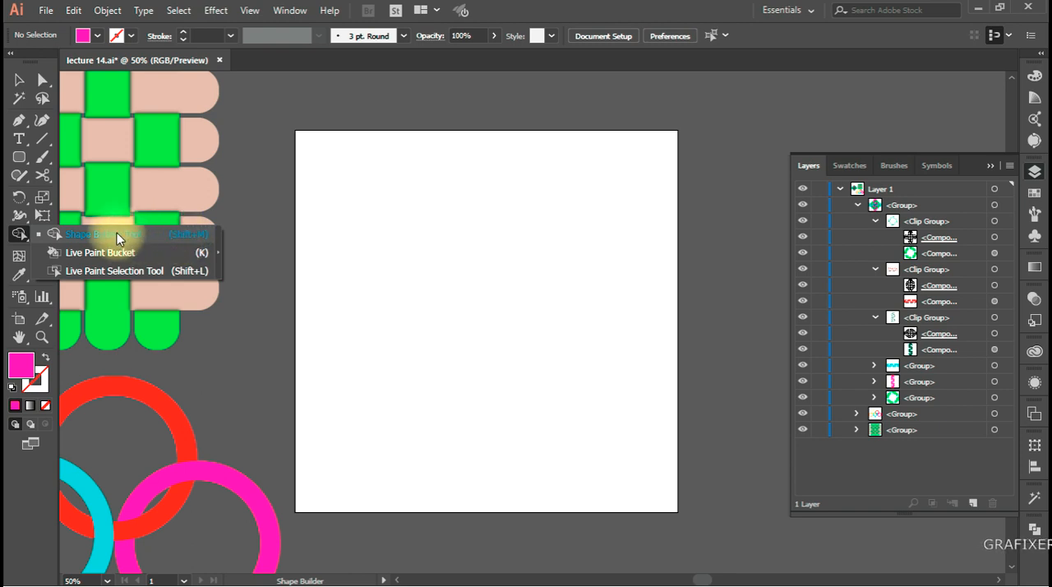
click(41, 235)
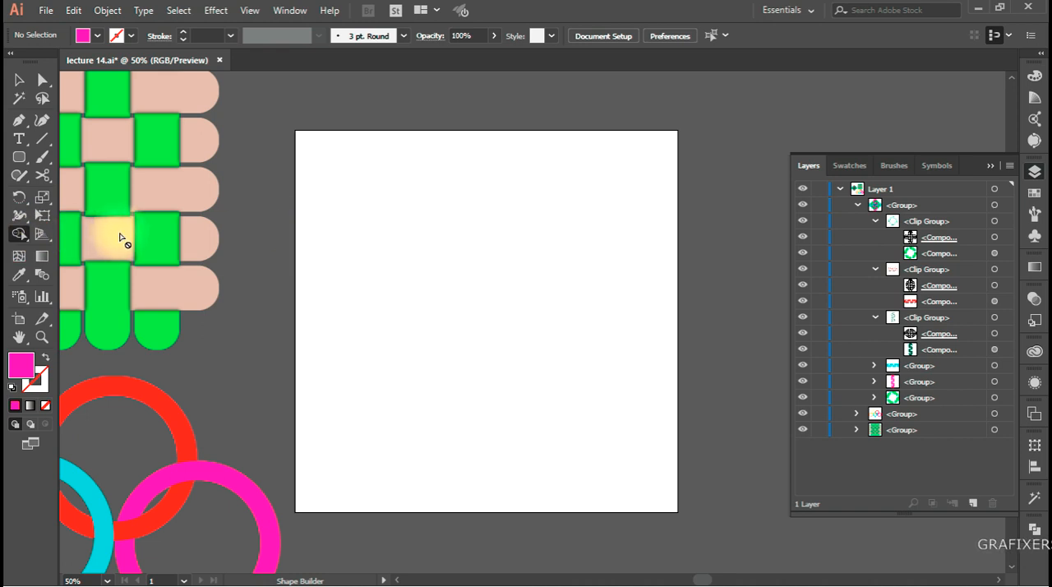
click(19, 80)
click(280, 204)
drag(284, 222, 481, 324)
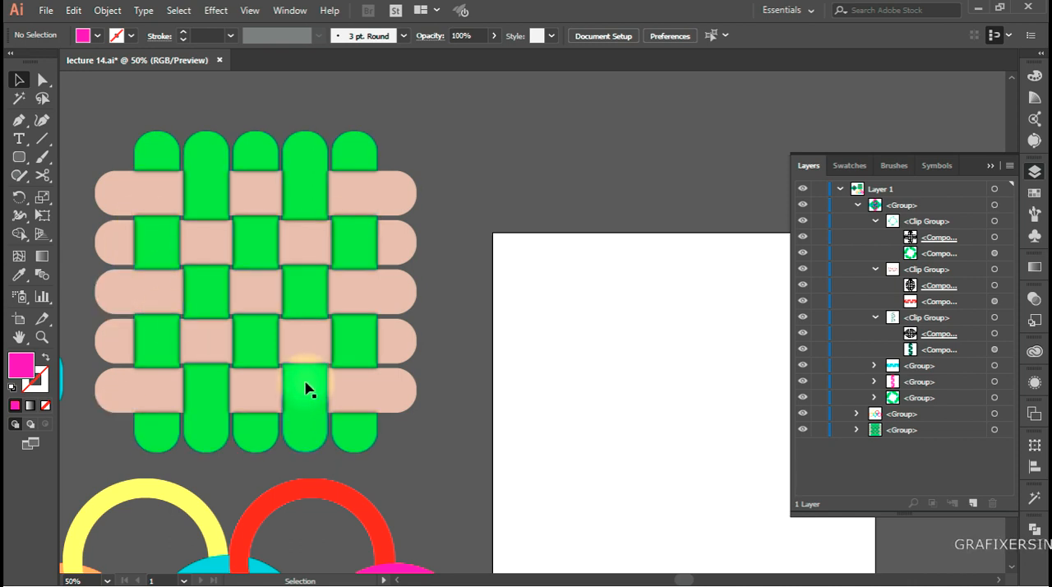
key(space)
drag(513, 411, 473, 408)
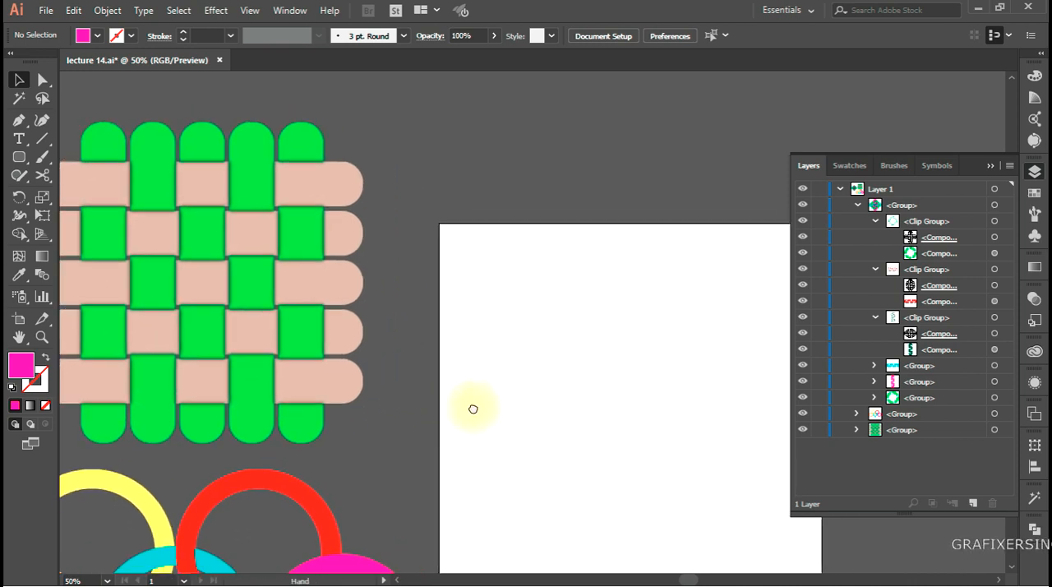
Draw a tall, narrow pink rounded rectangle with the Rounded Rectangle tool near the artboard's right side
drag(439, 457, 293, 361)
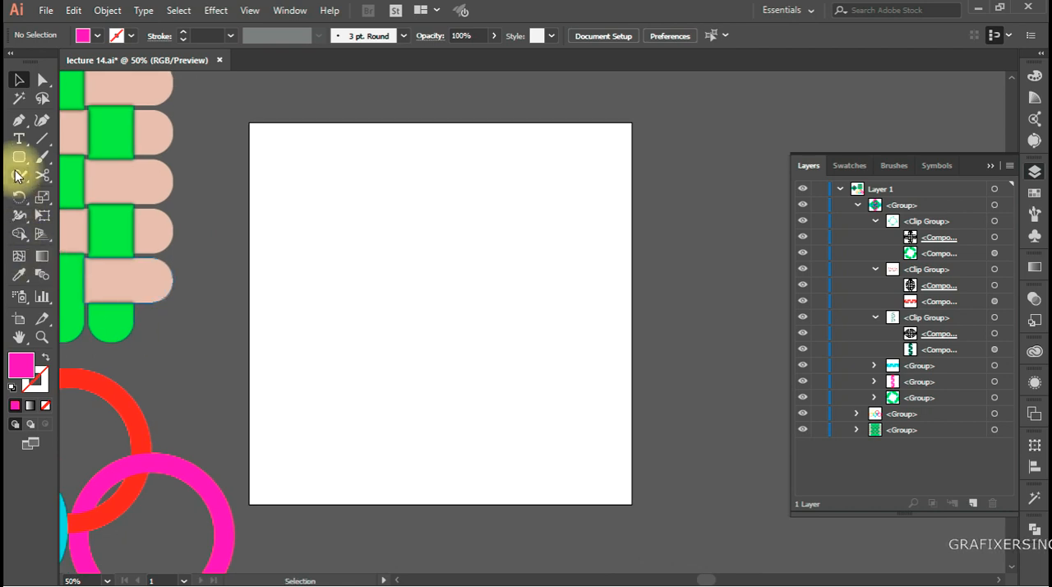
drag(19, 157, 108, 186)
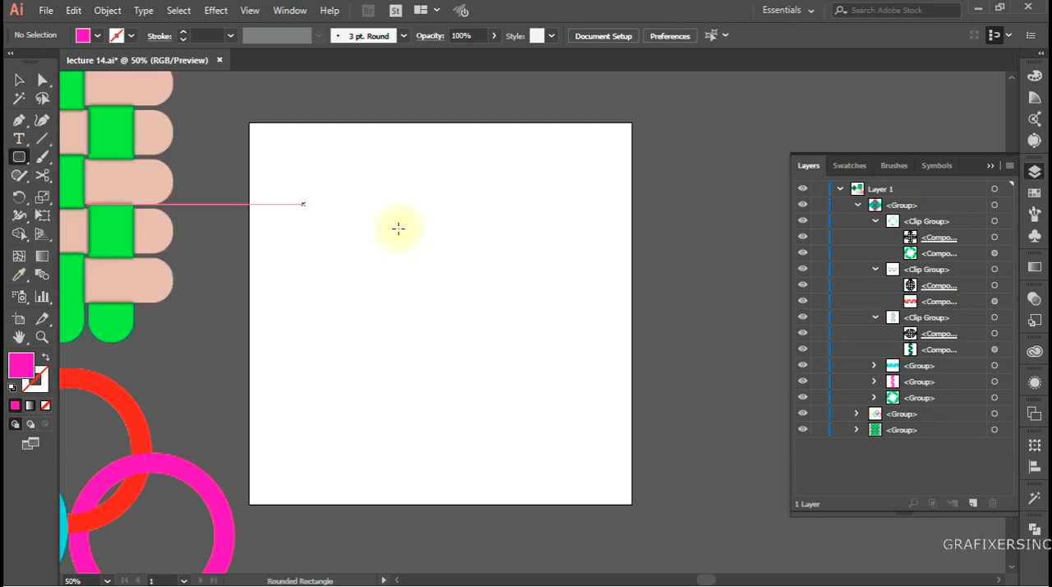
drag(508, 160, 554, 472)
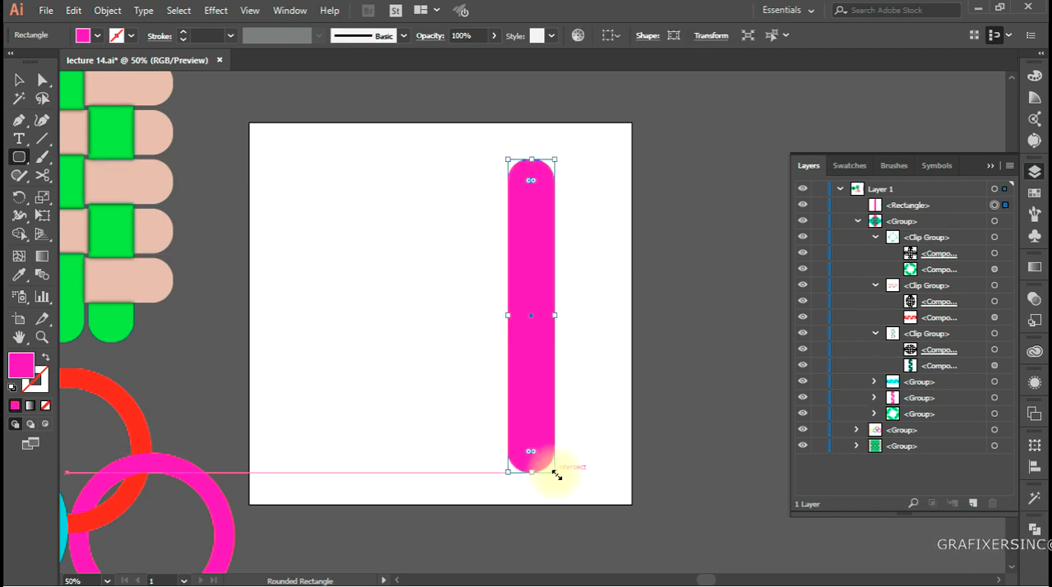
Copy the strip about 140 px to the left, repeat the copy three times, and select all five vertical strips
key(v)
drag(531, 414, 476, 420)
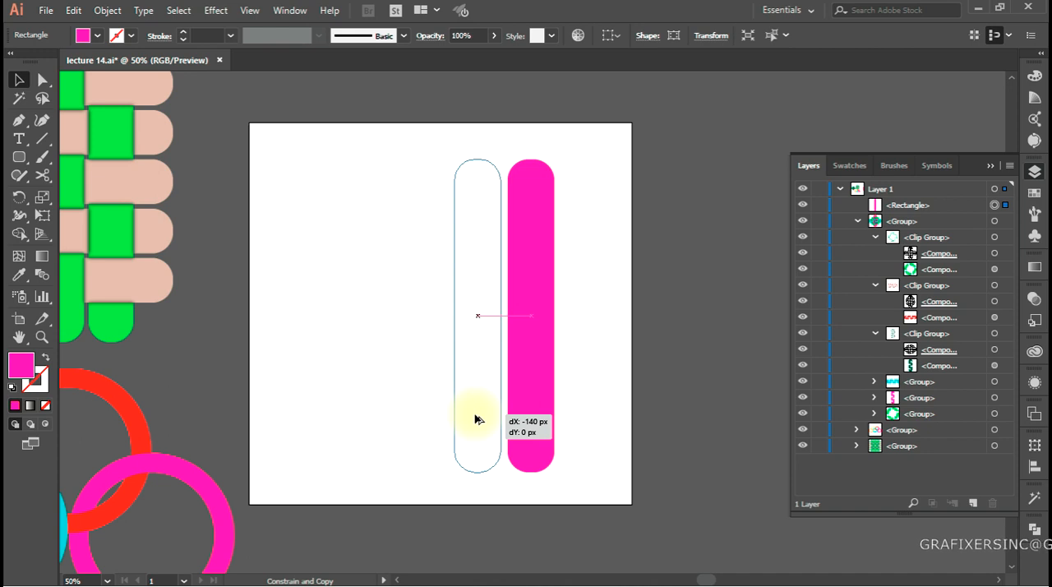
drag(476, 420, 477, 419)
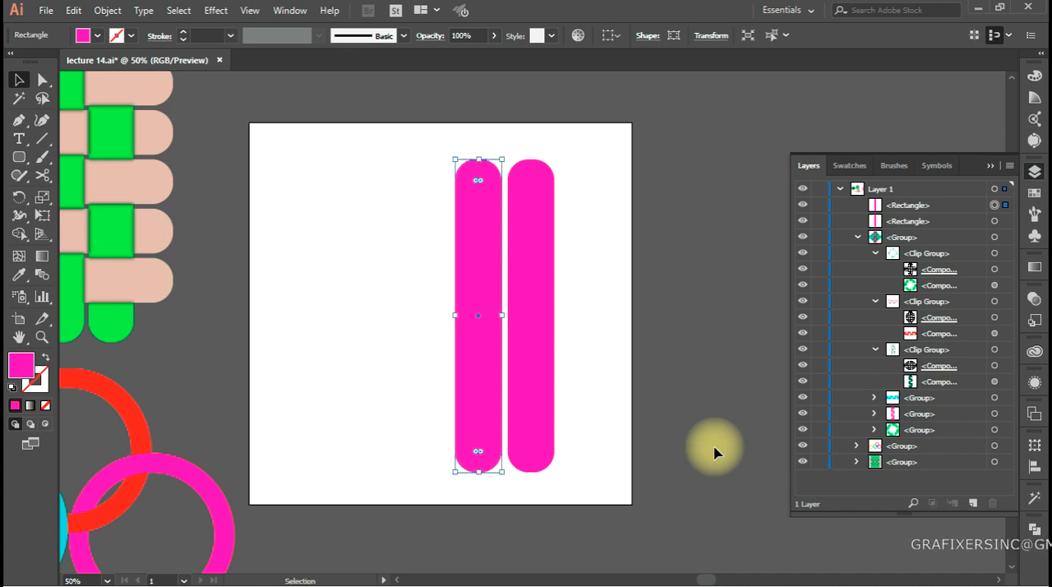
key(ctrl+d)
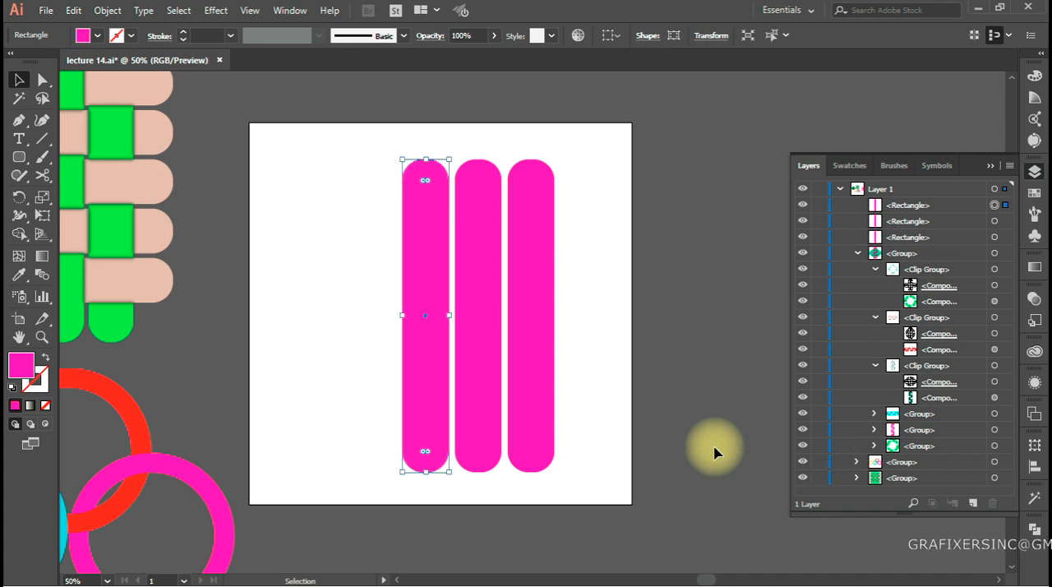
key(ctrl+d)
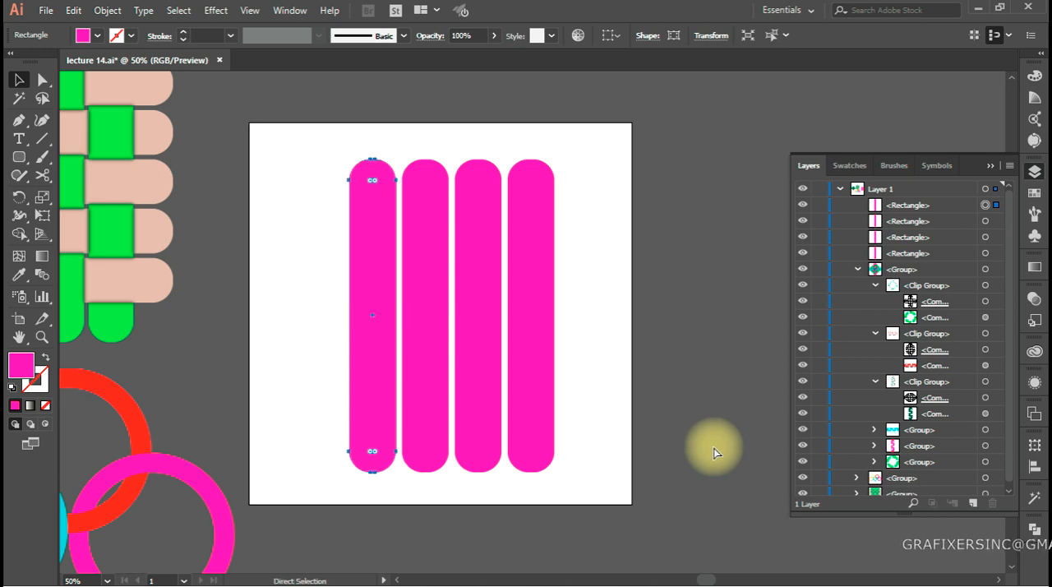
key(ctrl+d)
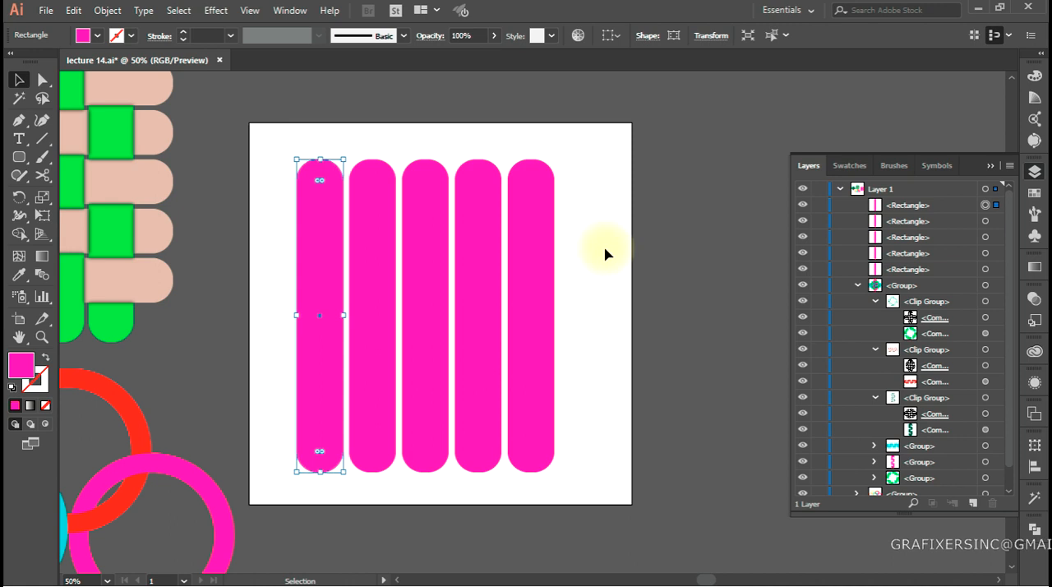
drag(615, 146, 277, 376)
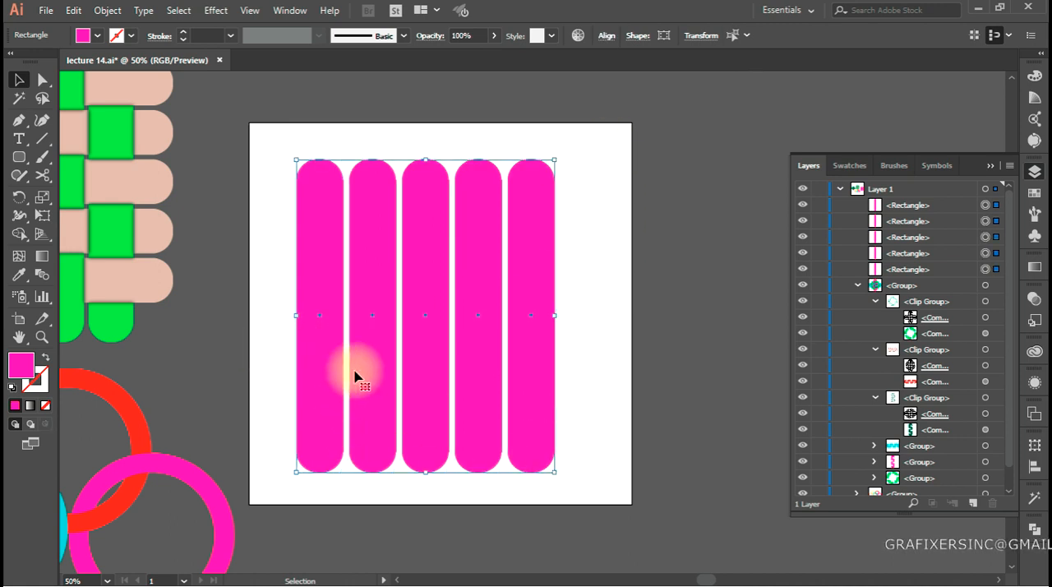
right_click(445, 267)
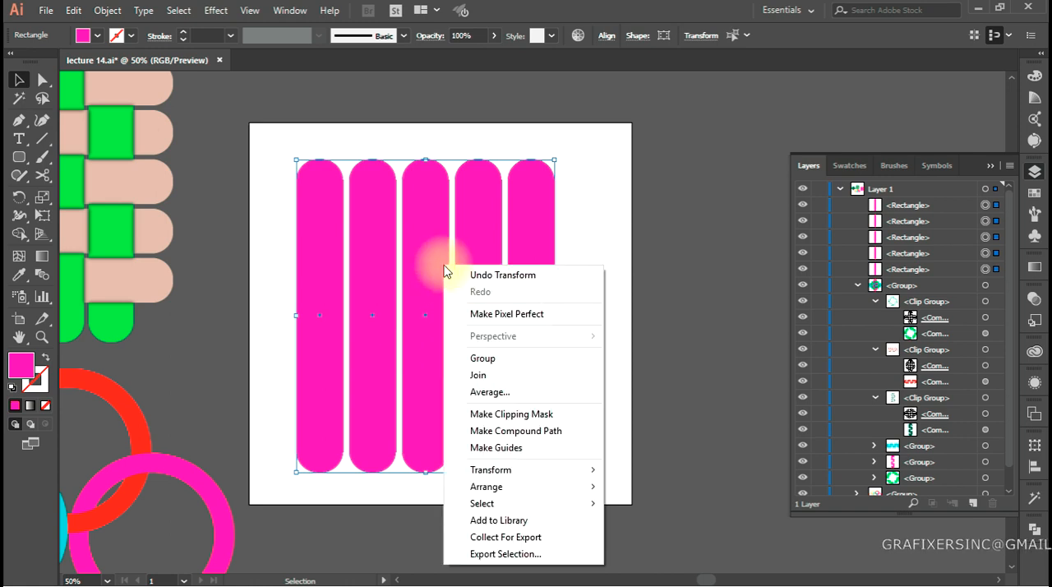
mouse_move(509, 474)
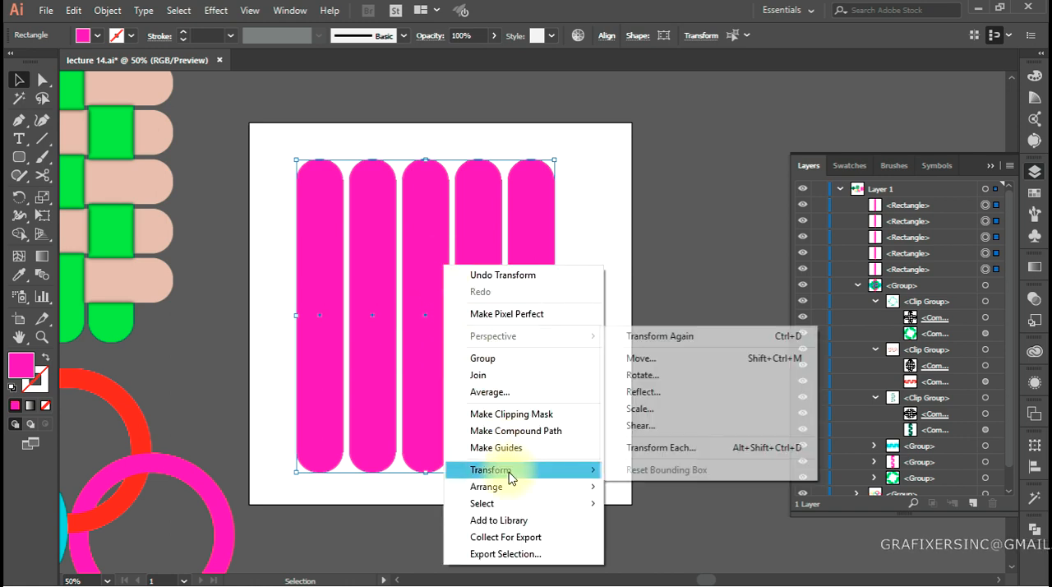
click(665, 392)
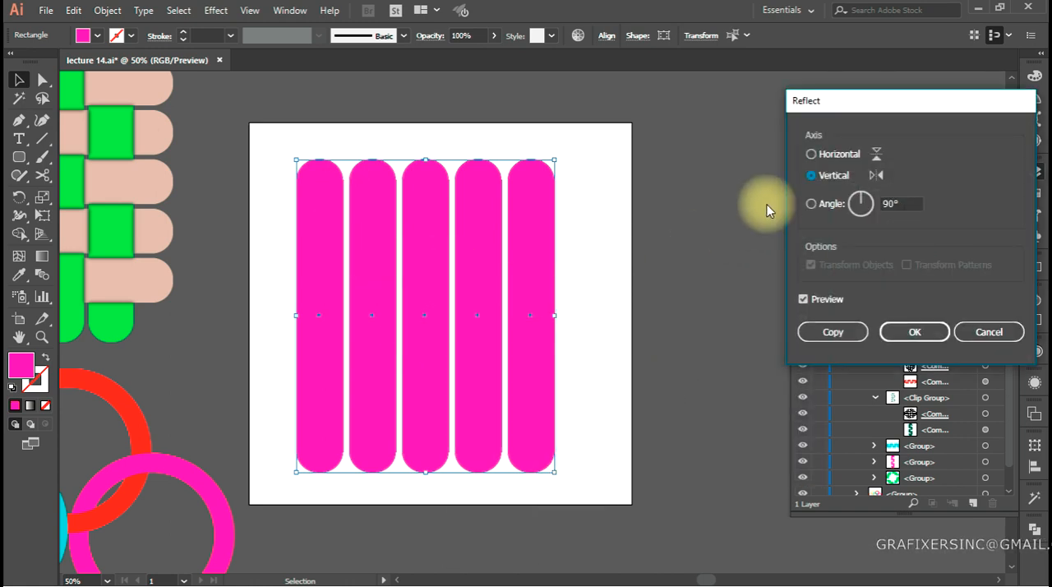
click(986, 332)
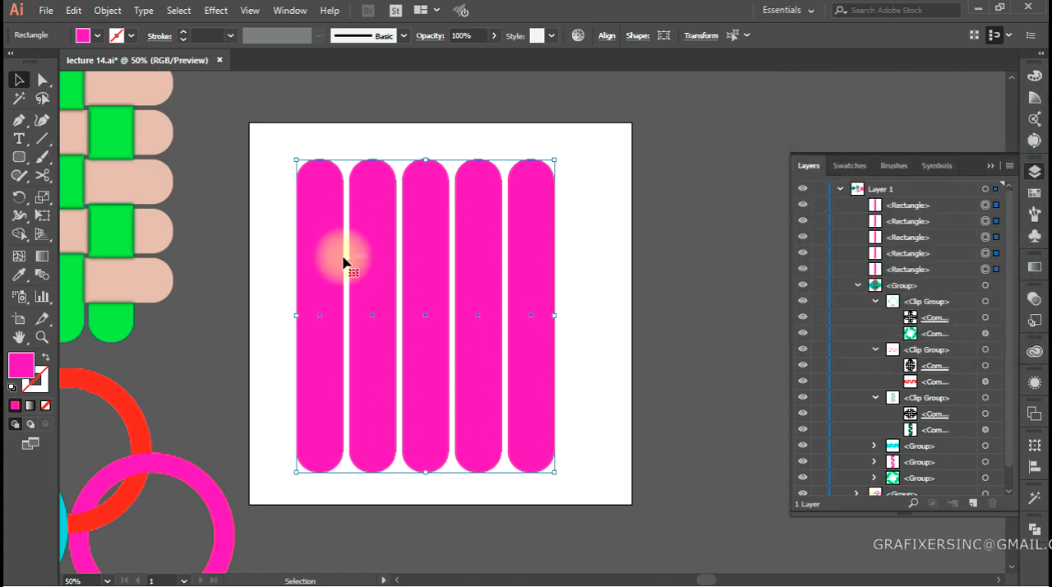
Create a copy of the five strips rotated by 90° so horizontal strips cross the vertical ones
right_click(345, 257)
mouse_move(424, 460)
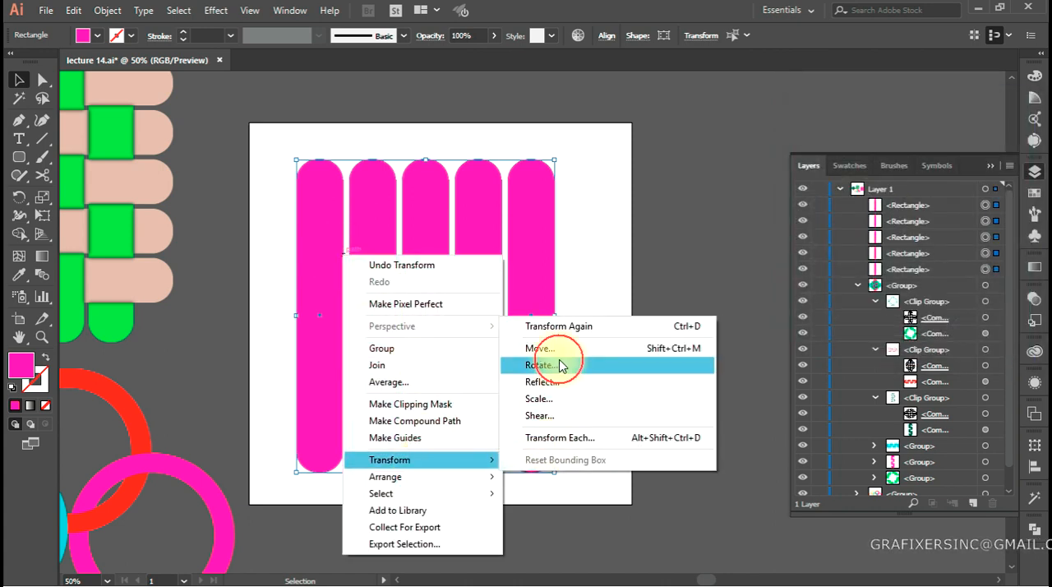
click(559, 364)
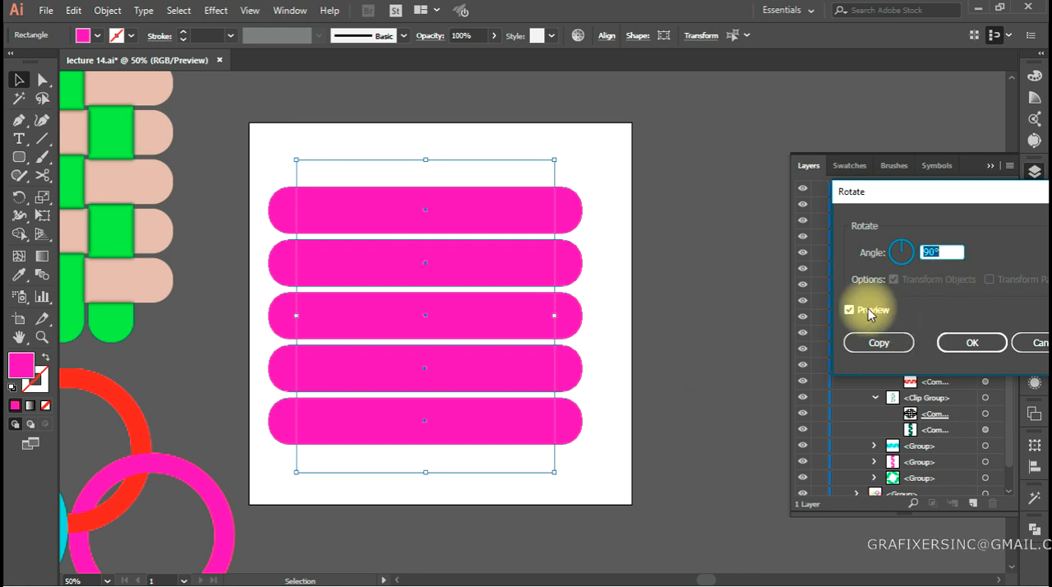
drag(946, 198, 843, 196)
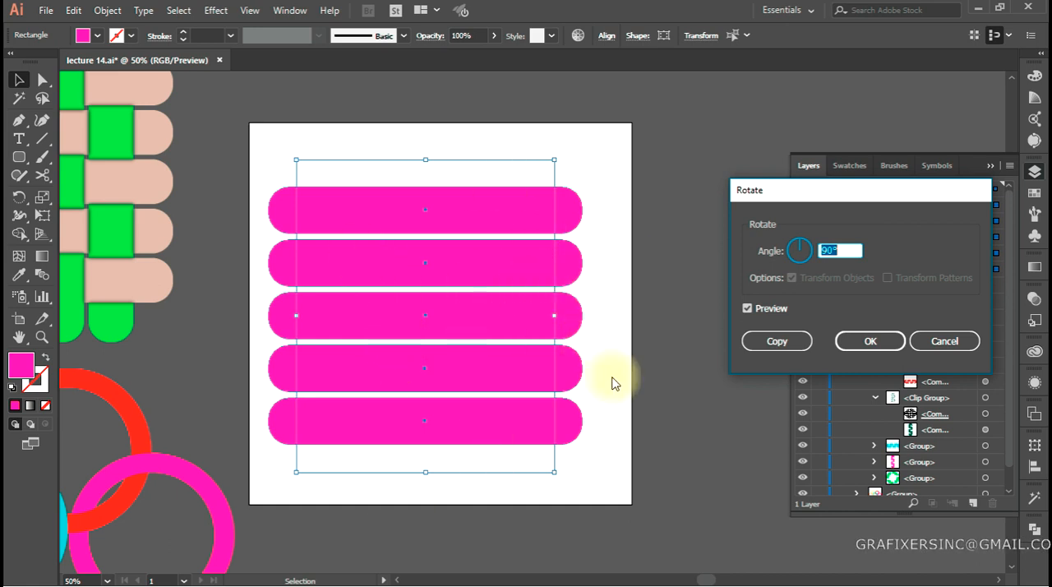
click(768, 346)
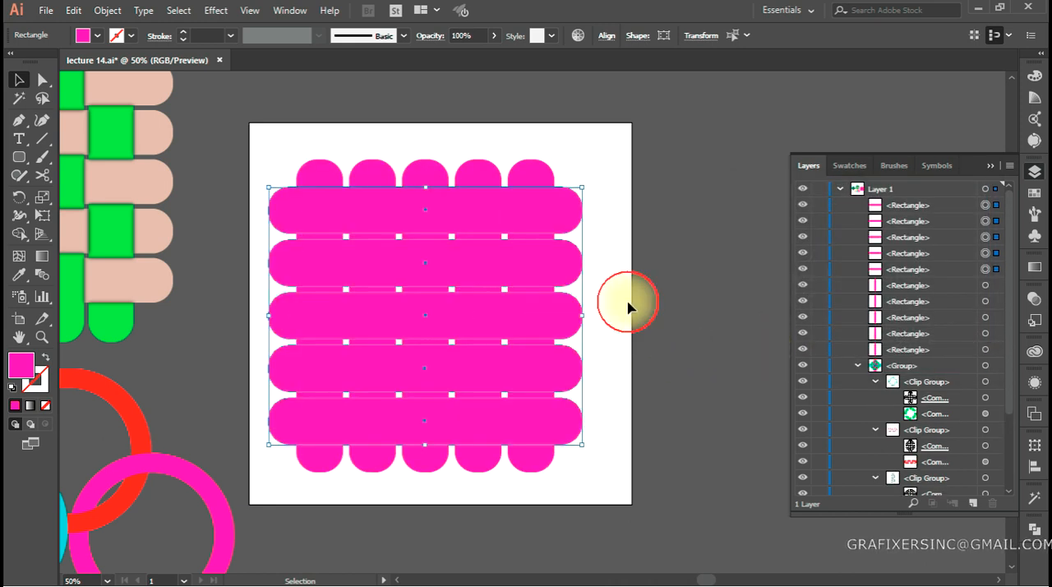
click(629, 308)
Compare the crossed strips with the woven example and display the Pathfinder options
drag(606, 301, 661, 294)
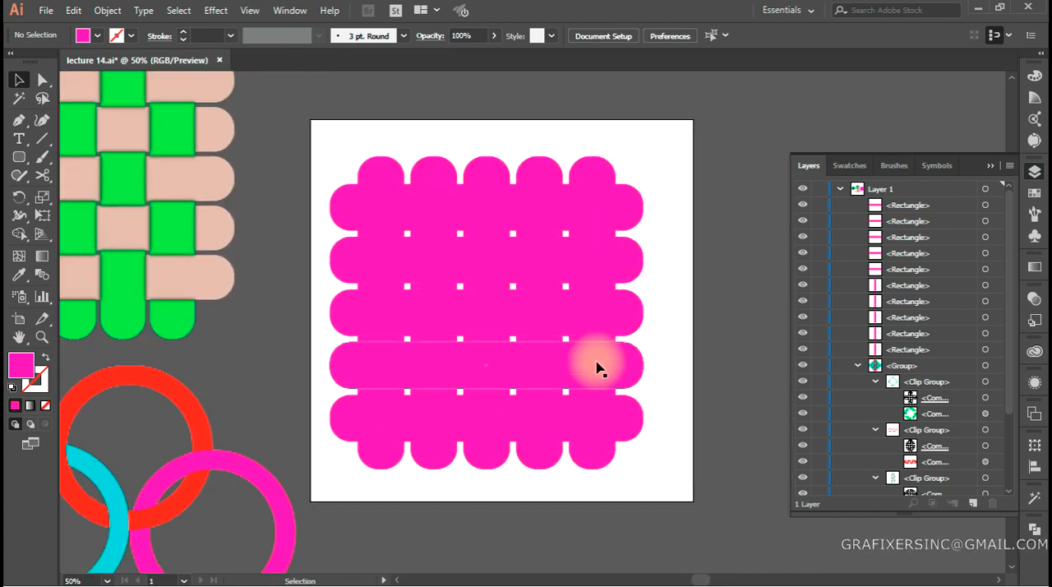
drag(250, 235, 460, 308)
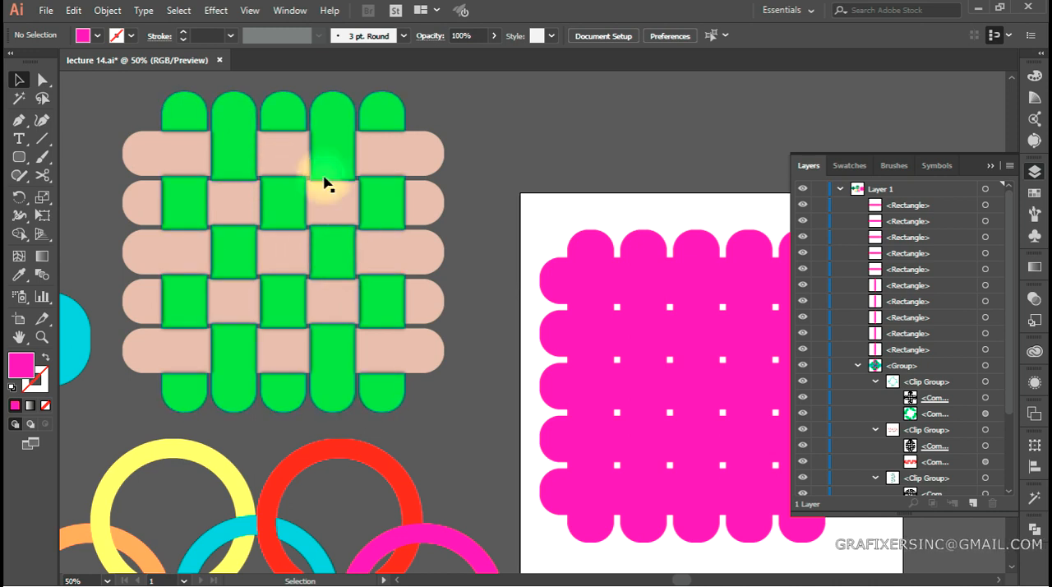
click(1037, 527)
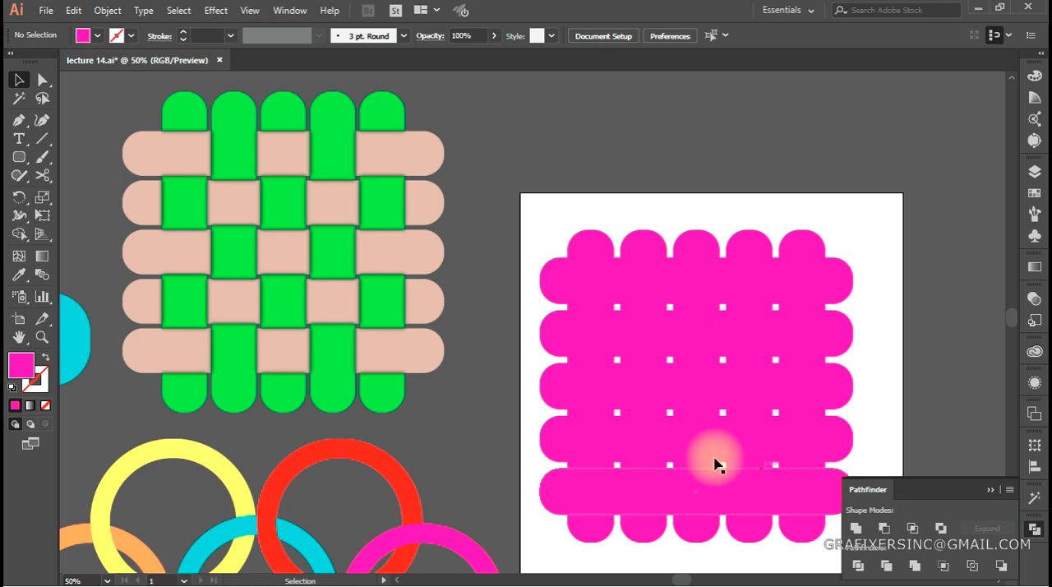
Select all ten strips and use Shape Builder to merge the top horizontal strip's left end with its first crossing
key(space)
drag(589, 429, 451, 396)
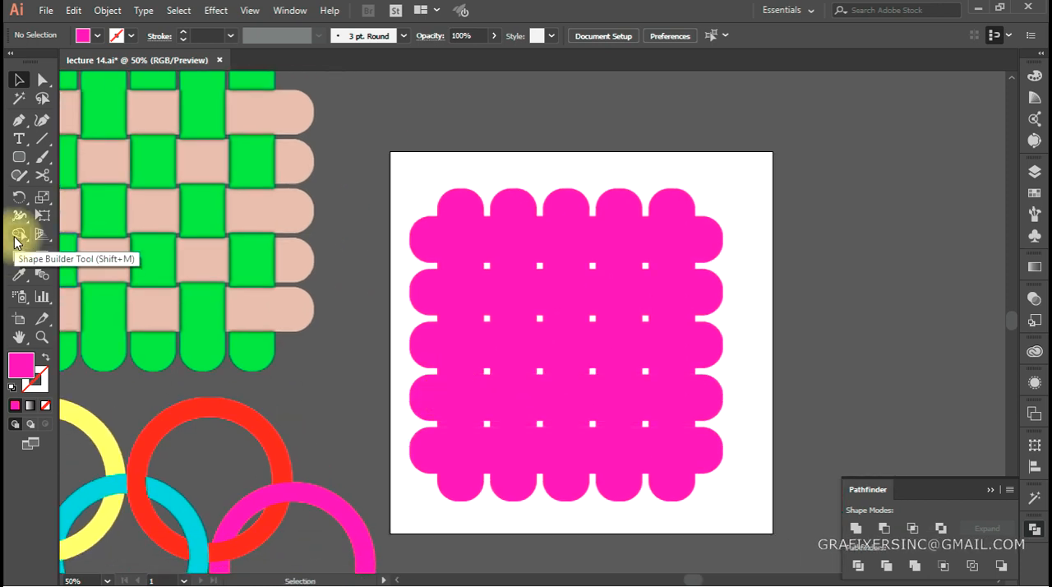
drag(403, 199, 731, 493)
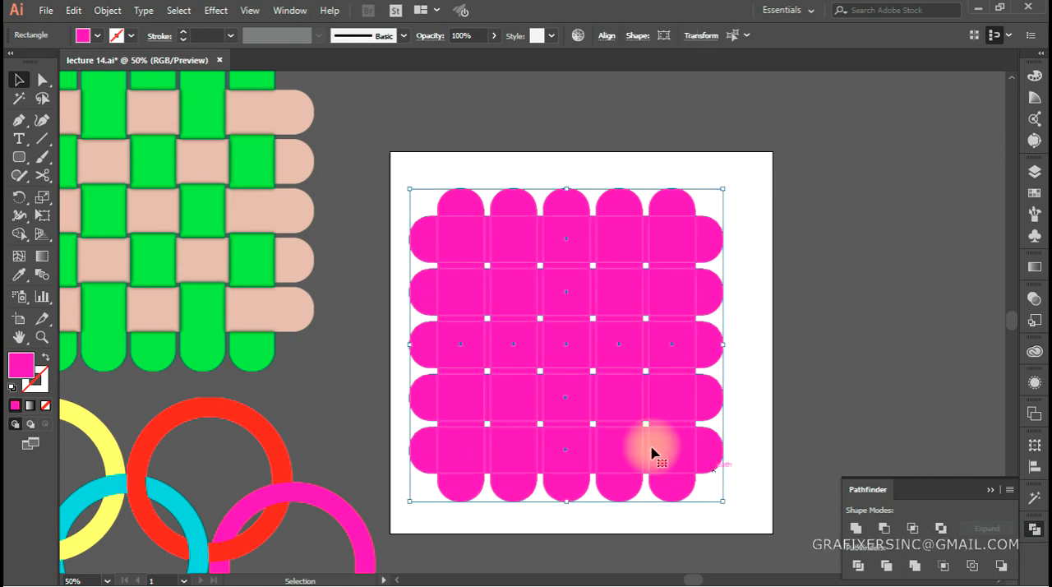
click(19, 235)
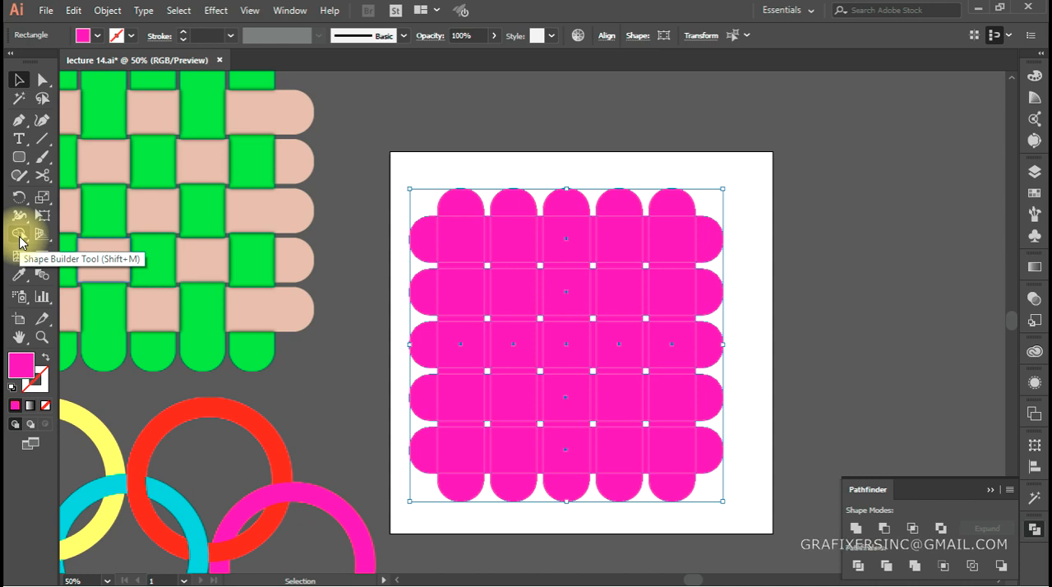
click(19, 236)
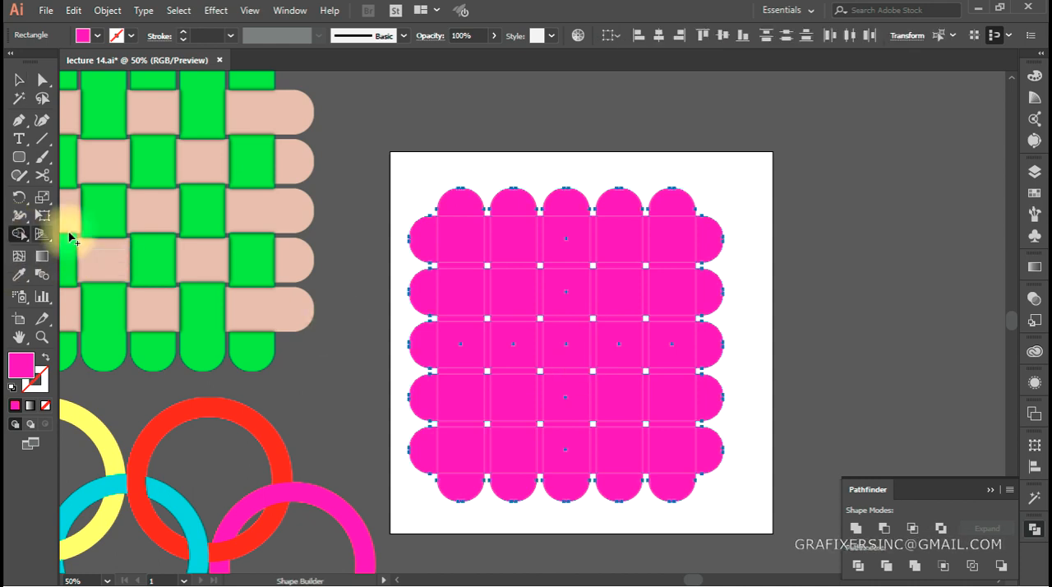
drag(441, 243, 488, 246)
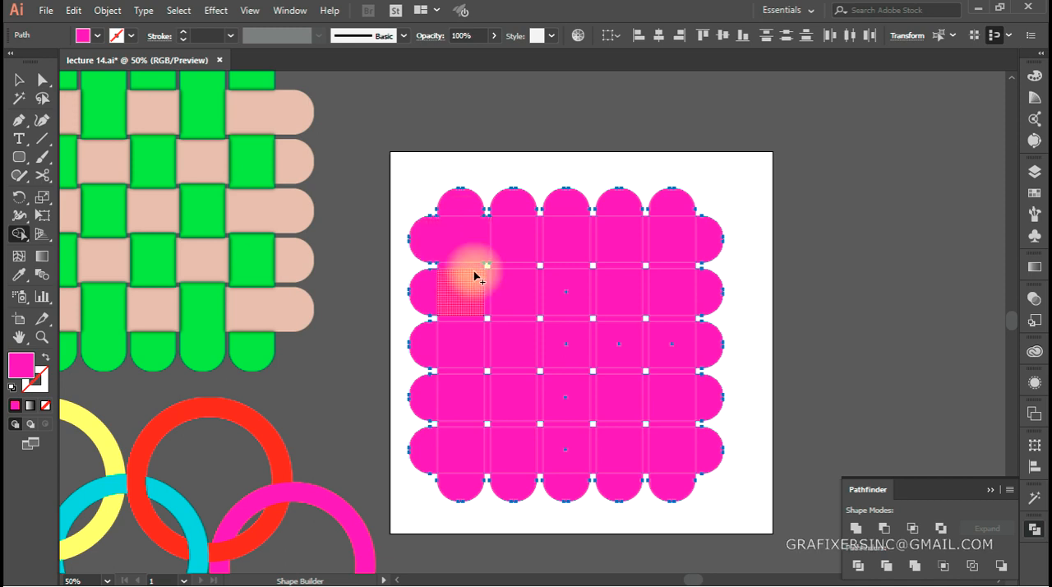
Merge the top row with Shape Builder so the second and fourth vertical strips pass over and the horizontal strip covers the other crossings
mouse_move(513, 207)
mouse_down()
mouse_move(518, 266)
mouse_move(592, 237)
mouse_up()
drag(616, 209, 618, 268)
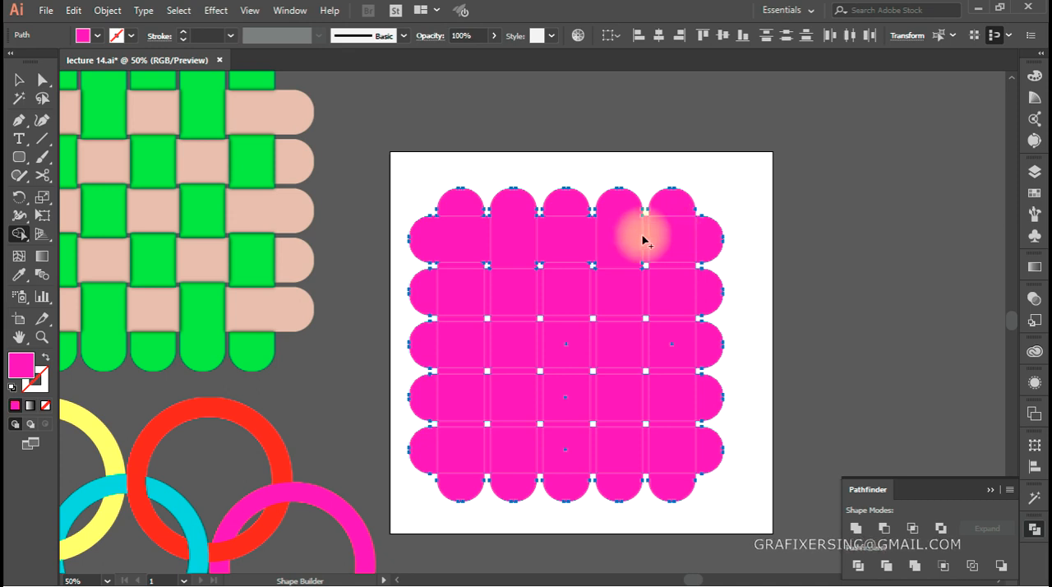
drag(647, 240, 713, 247)
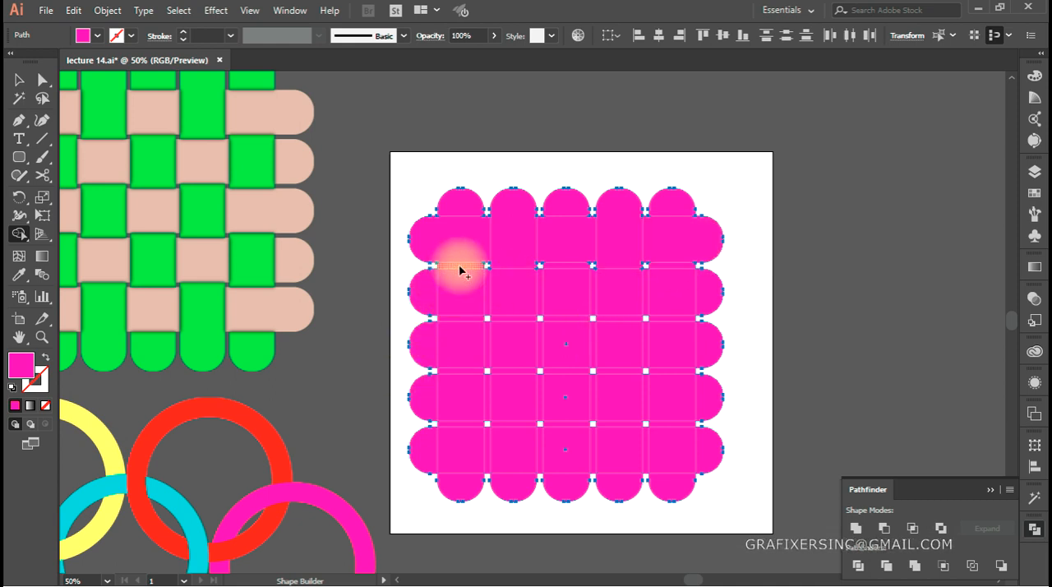
Merge the crossings of the second, third and fourth rows with Shape Builder, alternating which strip passes over
drag(459, 276, 463, 325)
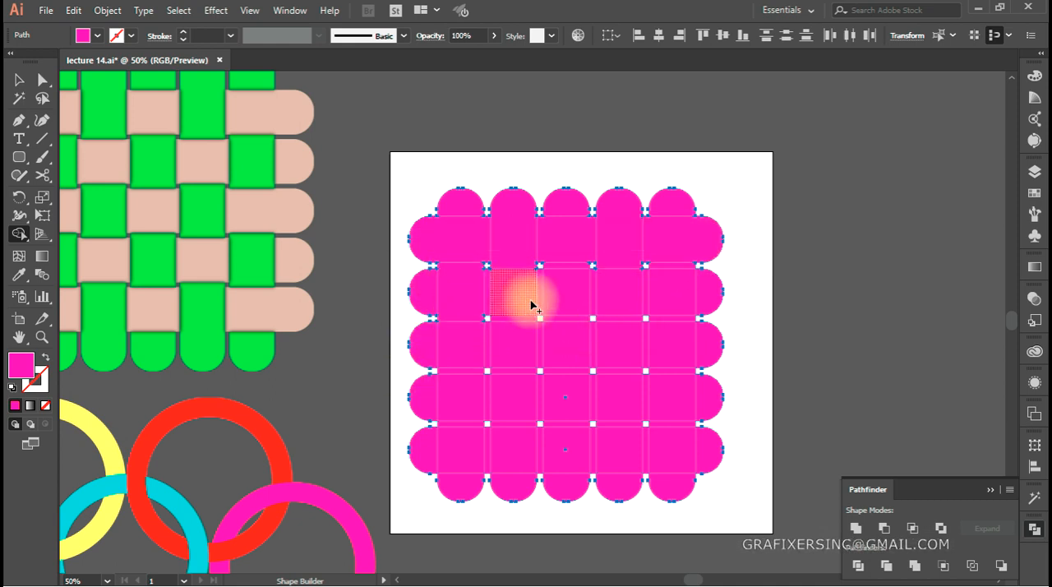
mouse_move(499, 295)
mouse_down()
mouse_move(539, 295)
mouse_move(566, 265)
mouse_move(568, 320)
mouse_move(592, 294)
mouse_move(645, 295)
mouse_move(683, 279)
mouse_move(684, 325)
mouse_up()
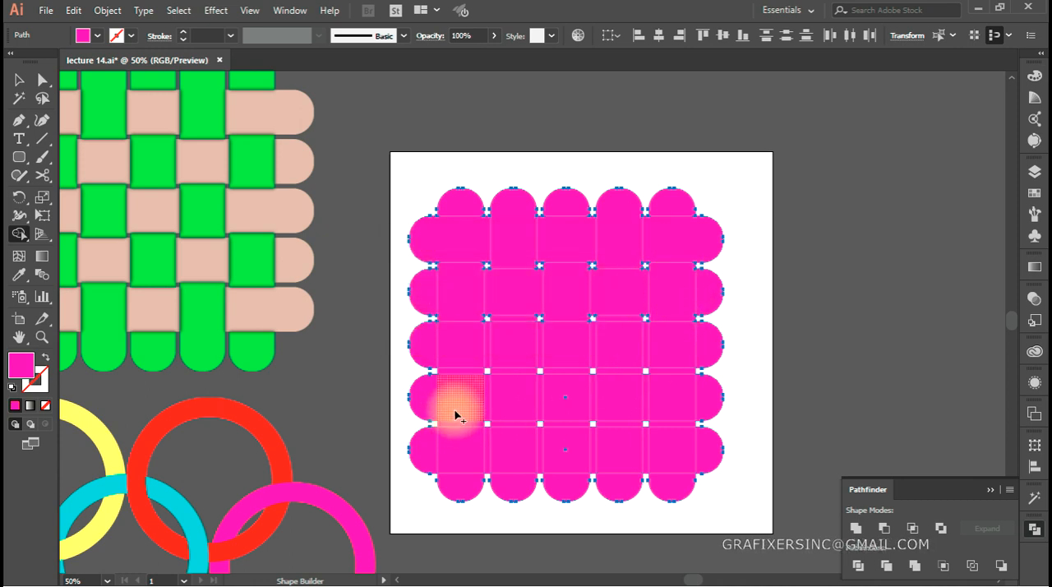
drag(431, 352, 488, 353)
mouse_move(517, 321)
mouse_down()
mouse_move(515, 376)
mouse_move(566, 347)
mouse_move(594, 348)
mouse_move(621, 321)
mouse_move(618, 367)
mouse_up()
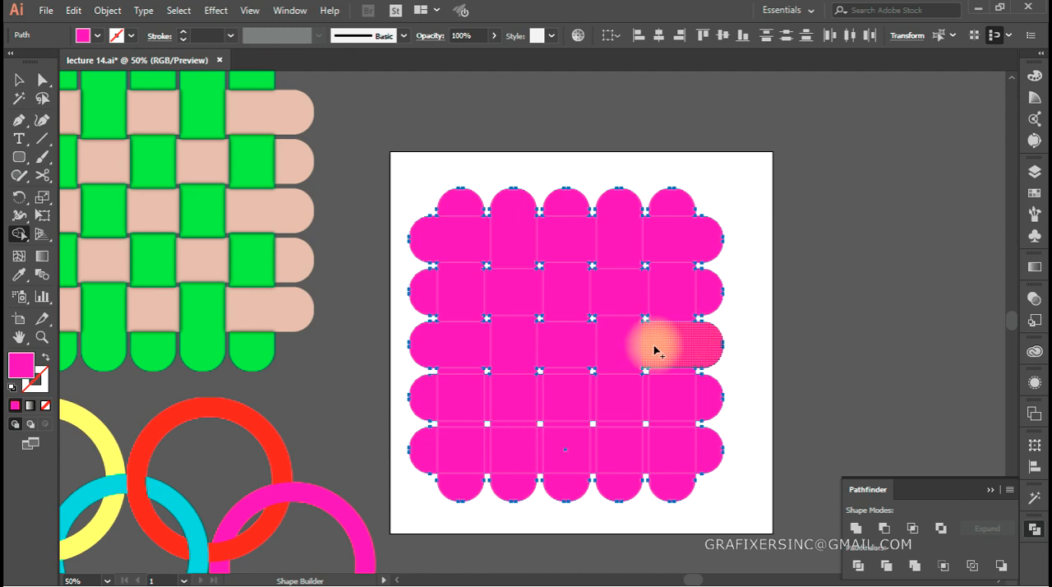
mouse_move(674, 375)
mouse_down()
mouse_move(675, 425)
mouse_move(644, 395)
mouse_move(574, 405)
mouse_move(573, 422)
mouse_move(513, 397)
mouse_move(459, 393)
mouse_move(461, 424)
mouse_up()
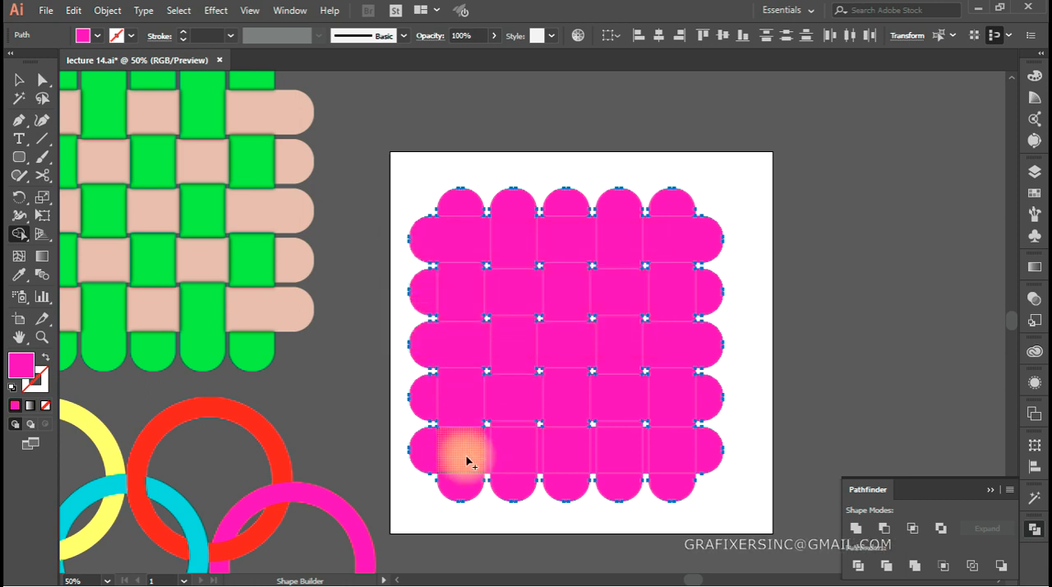
Merge the bottom row with Shape Builder, joining the second and fourth vertical strips to their lower ends, and deselect the artwork
drag(438, 462, 488, 460)
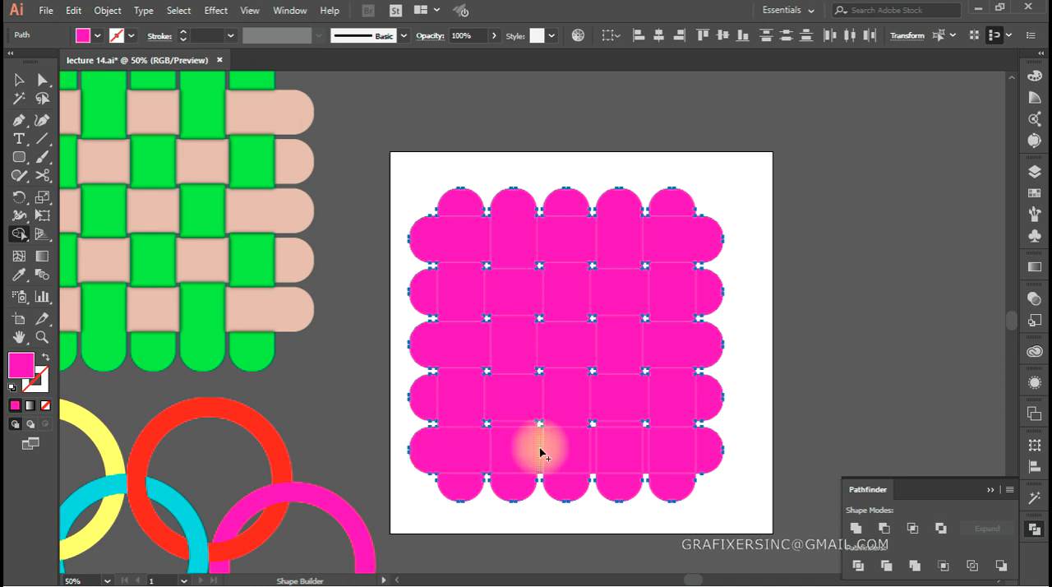
drag(512, 439, 518, 495)
mouse_move(540, 447)
mouse_down()
mouse_move(590, 450)
mouse_move(616, 484)
mouse_move(618, 427)
mouse_up()
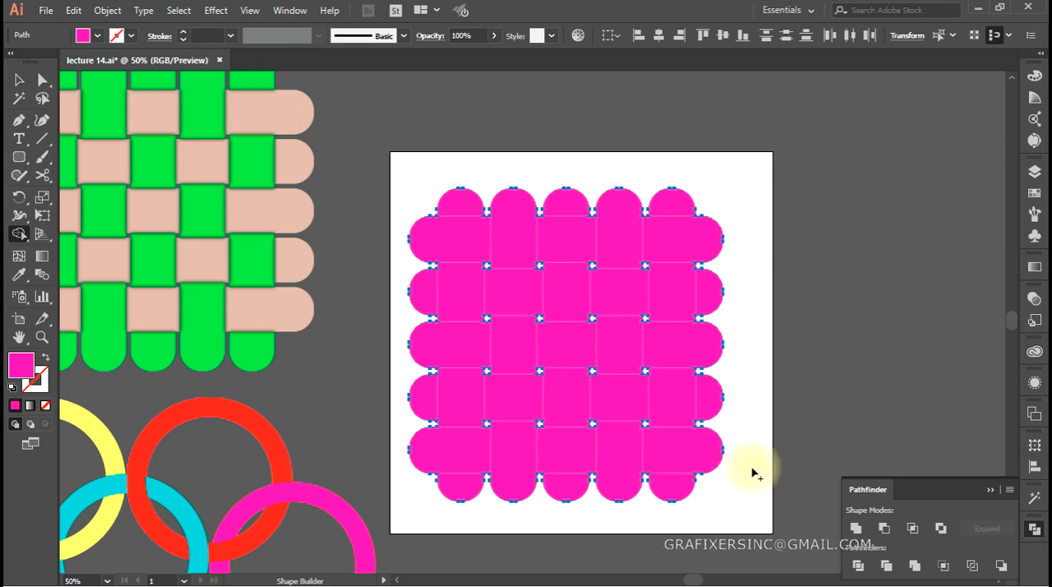
scroll(646, 416, down, 1)
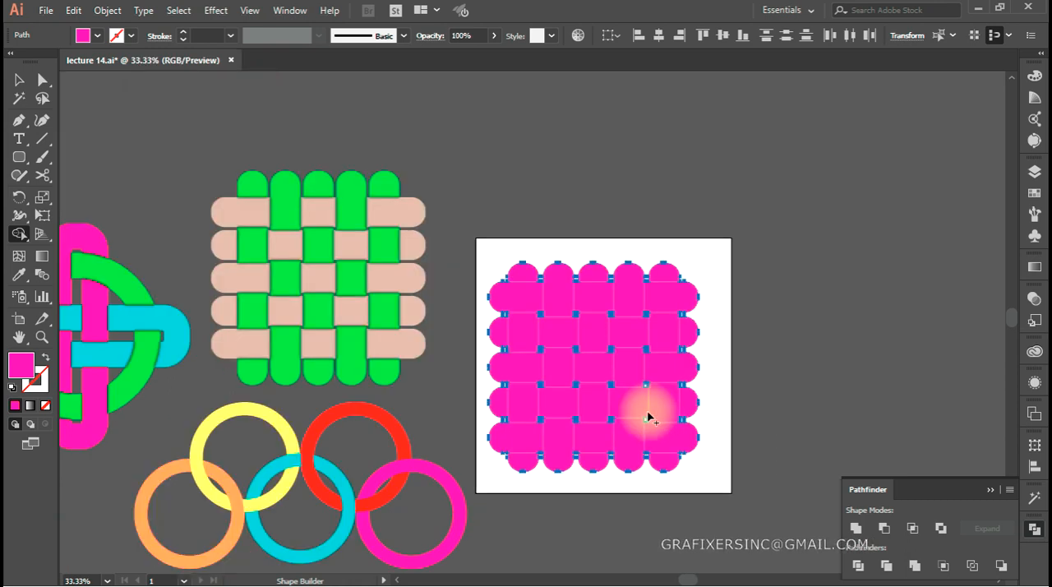
scroll(583, 418, right, 1)
key(a)
click(713, 354)
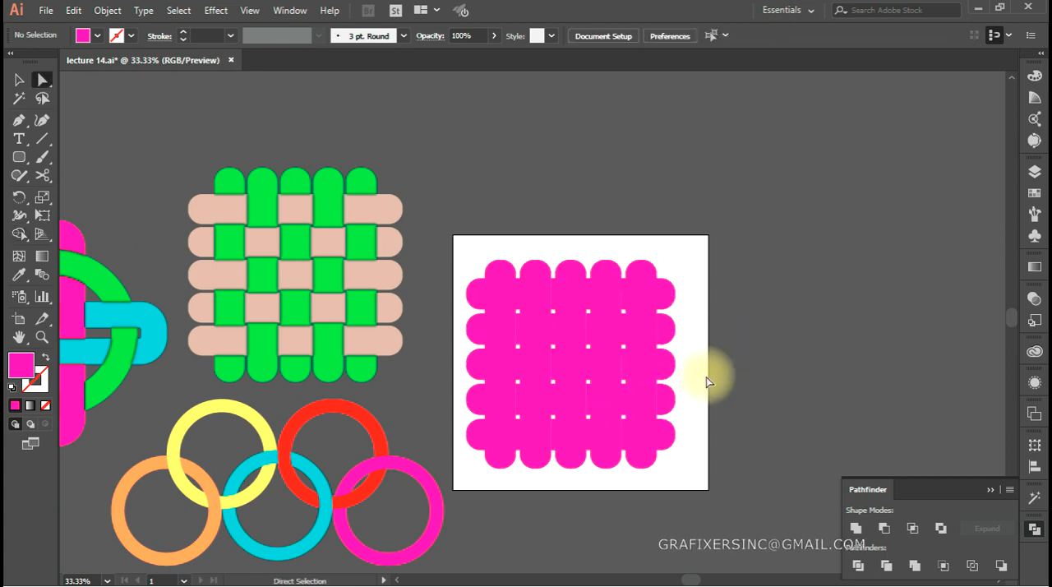
Directly select every horizontal strip piece in all five rows, fill them with the light beige swatch, and deselect
click(646, 277)
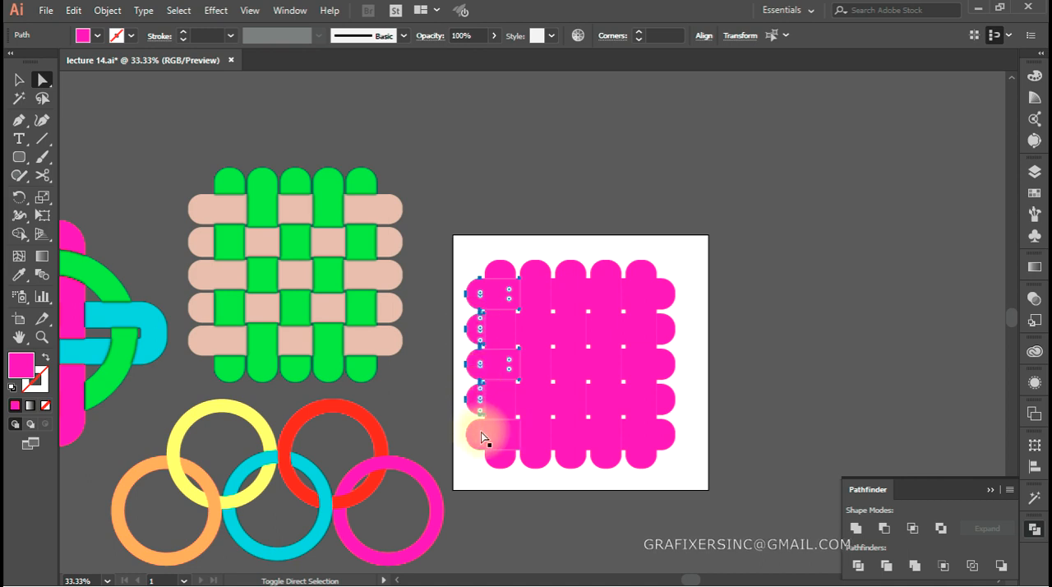
scroll(546, 441, up, 1)
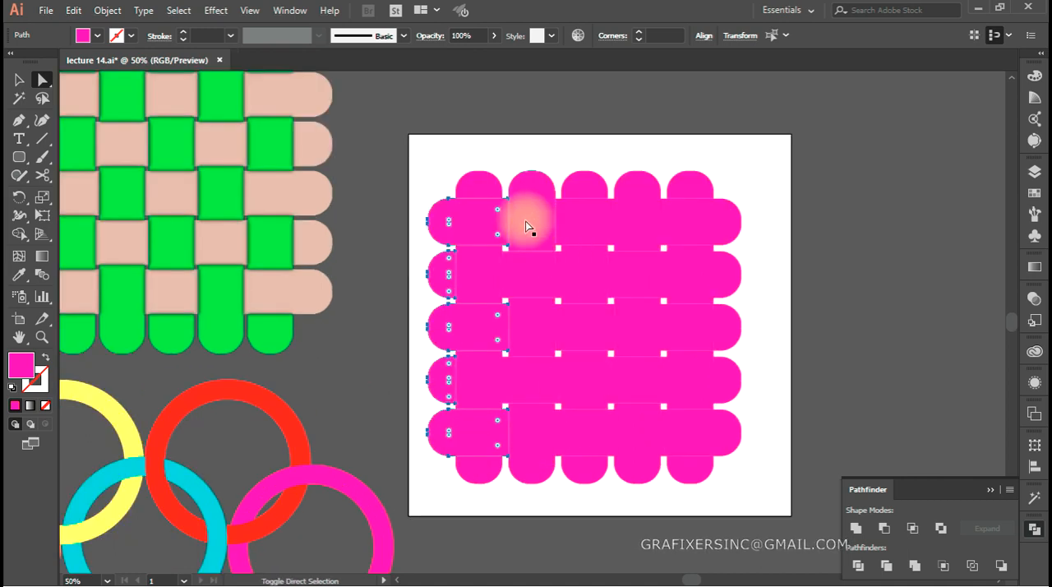
shift+click(579, 220)
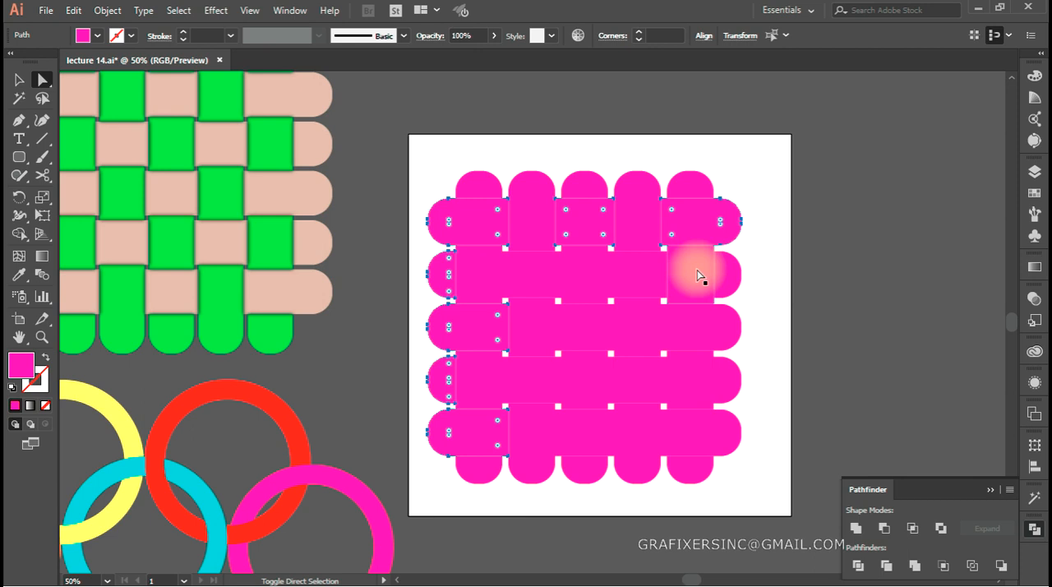
shift+click(543, 273)
shift+click(575, 329)
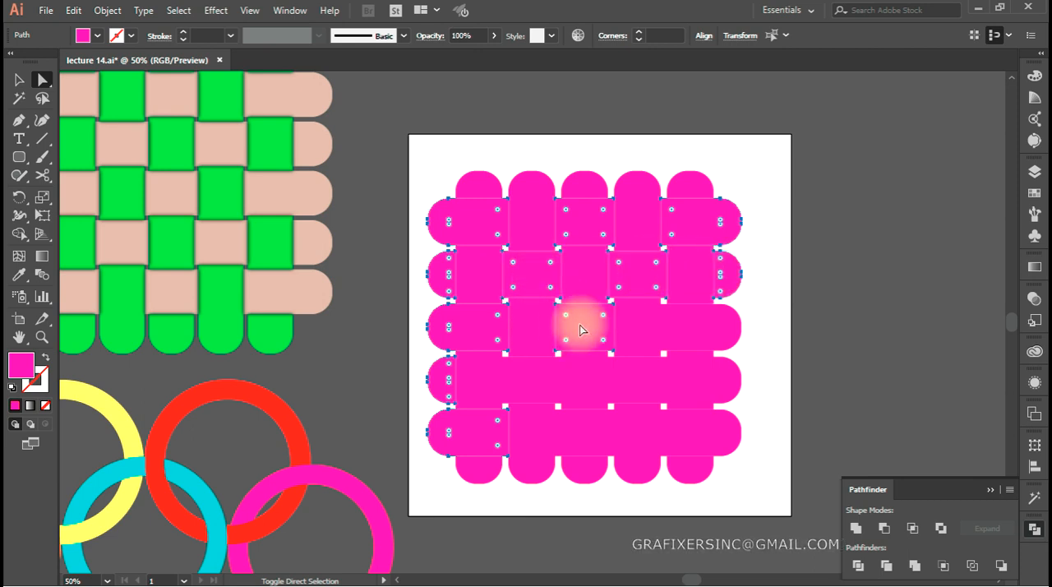
shift+click(693, 326)
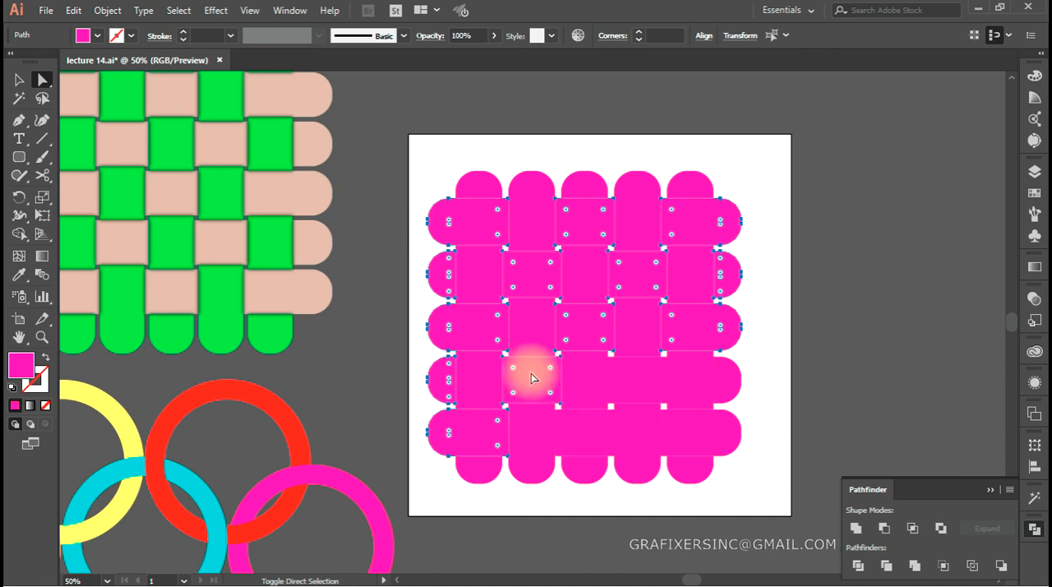
shift+click(622, 380)
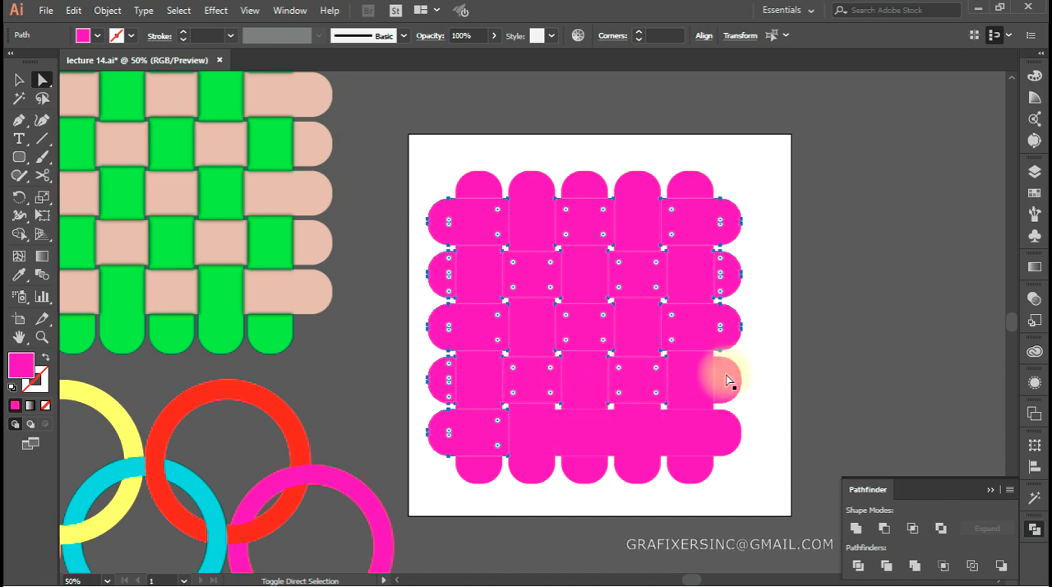
shift+click(727, 380)
shift+click(586, 434)
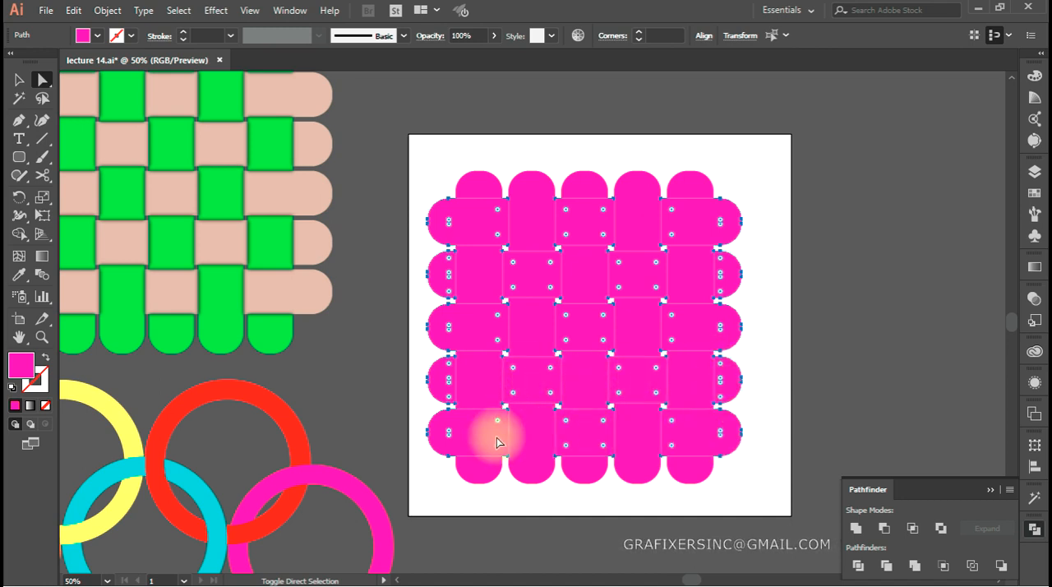
key(i)
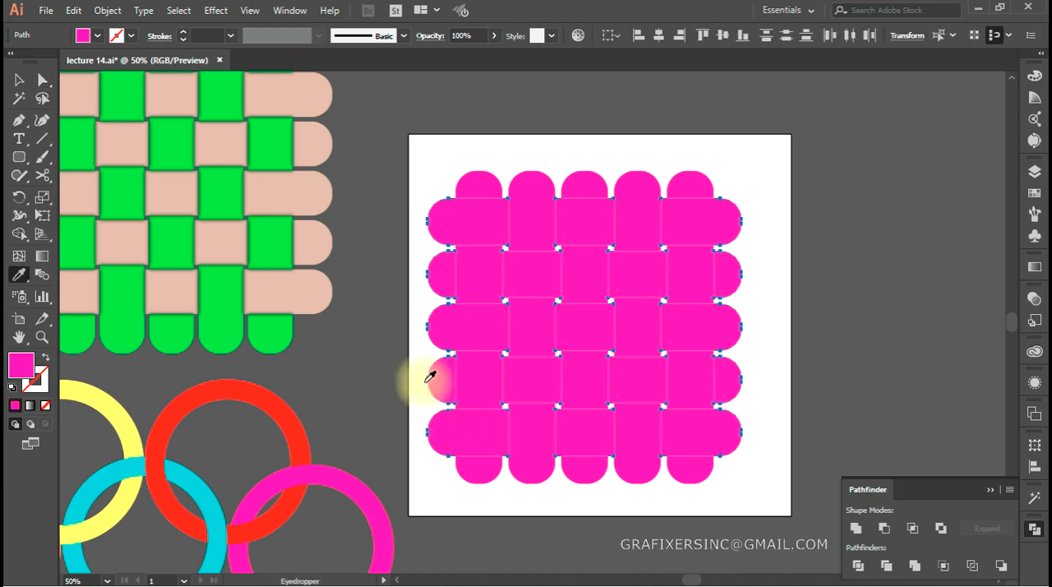
click(98, 36)
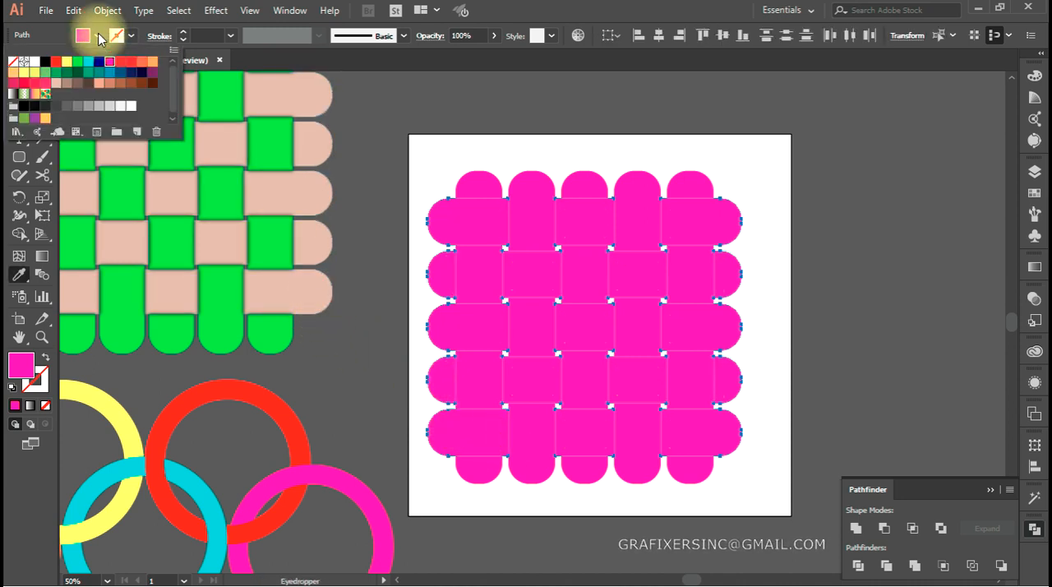
click(56, 83)
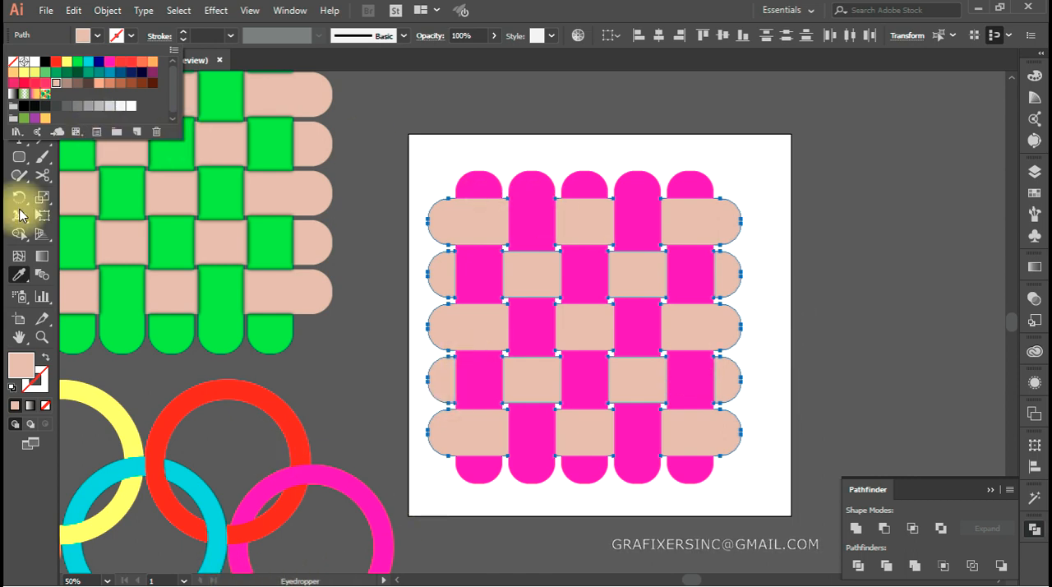
click(19, 79)
click(738, 140)
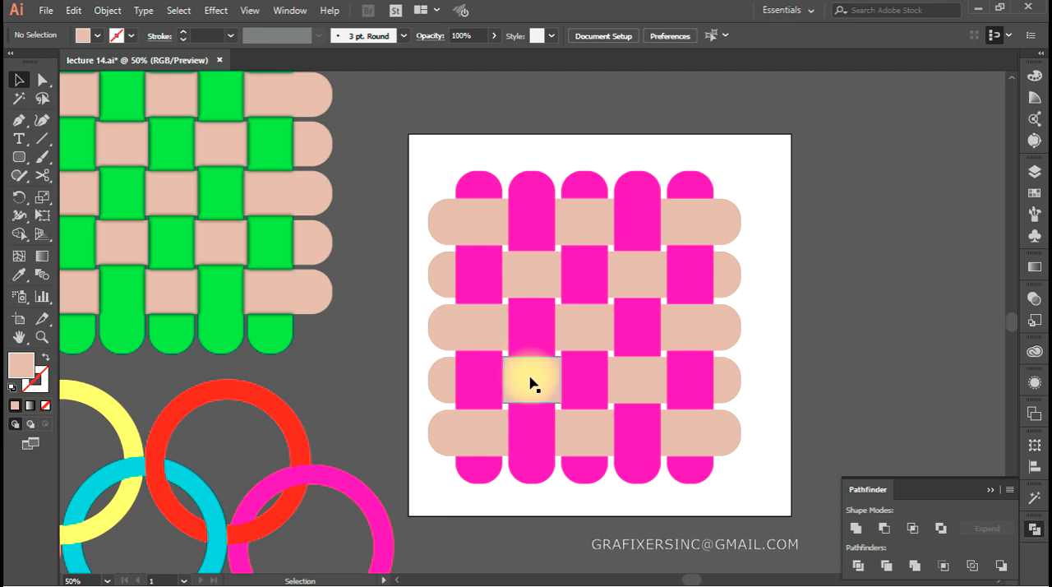
Group all pieces of the woven pattern and move the group off the artboard to its right side
drag(543, 364, 386, 368)
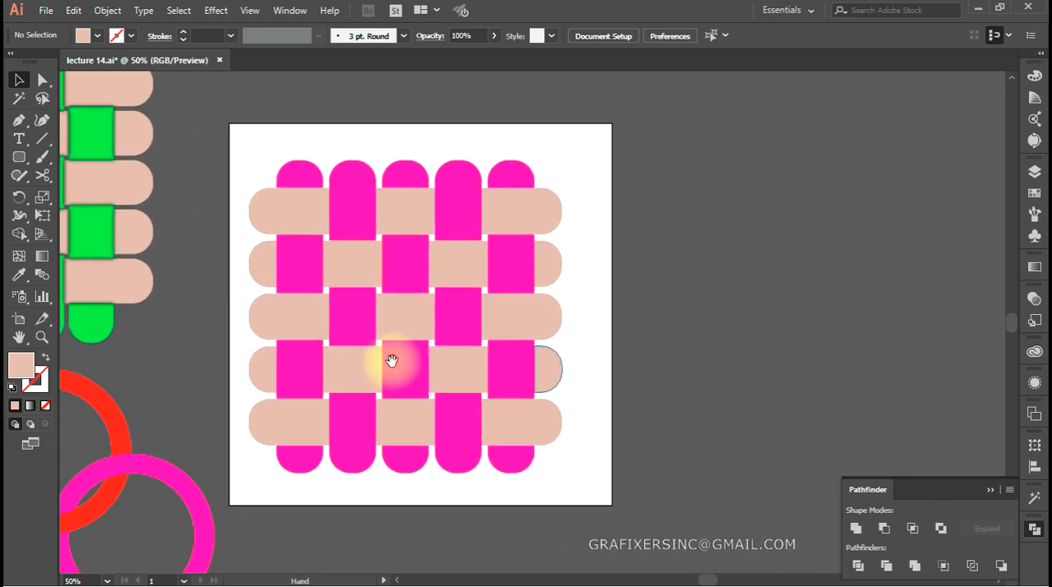
drag(606, 164, 319, 489)
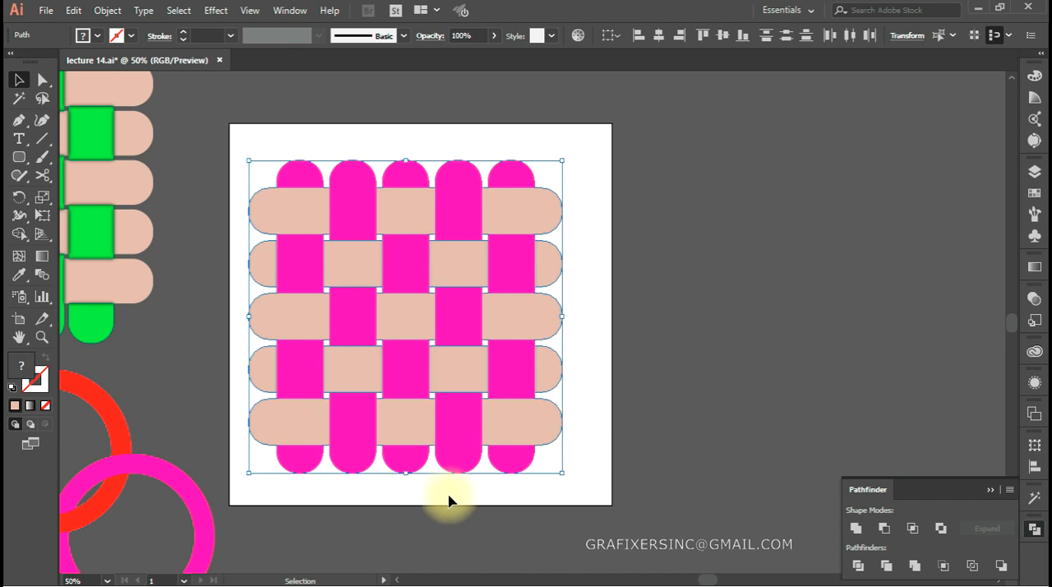
key(ctrl+g)
drag(289, 322, 895, 309)
Examine the finished knot example made of a green ring interlaced with pink and cyan rounded loops
drag(606, 400, 840, 373)
drag(364, 354, 751, 474)
drag(343, 166, 122, 486)
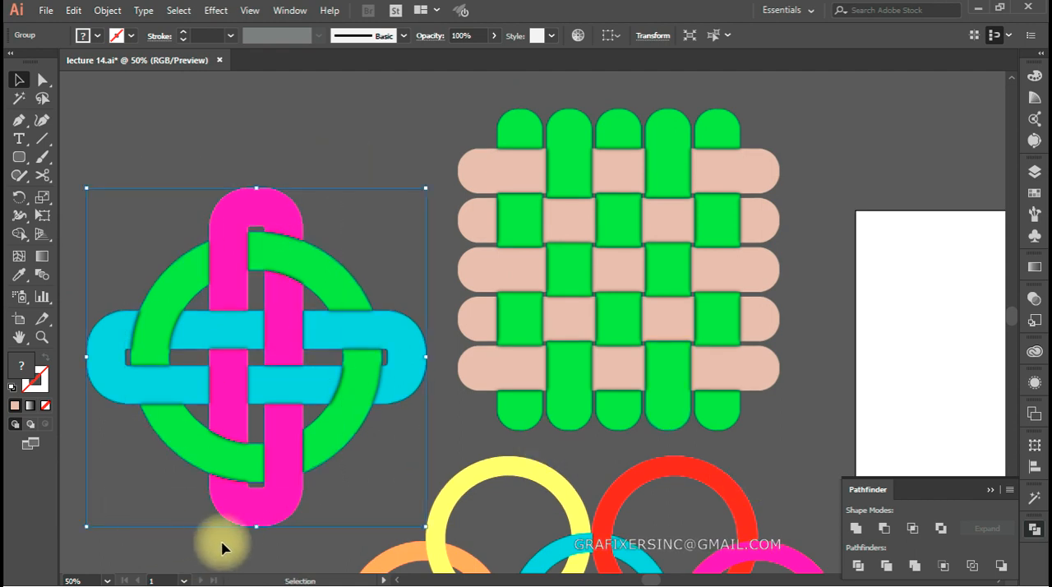
drag(235, 505, 211, 422)
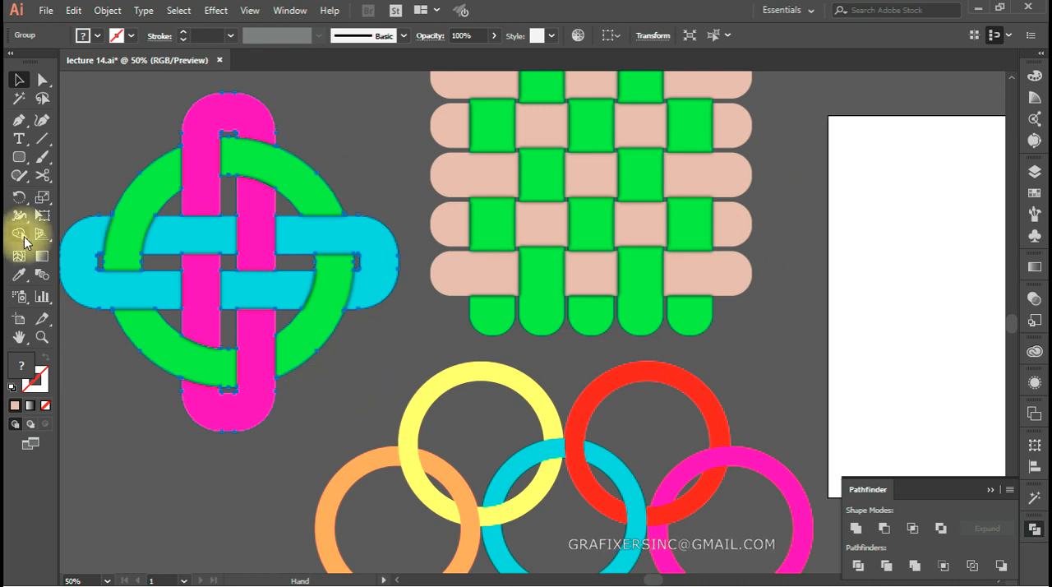
drag(400, 336, 66, 383)
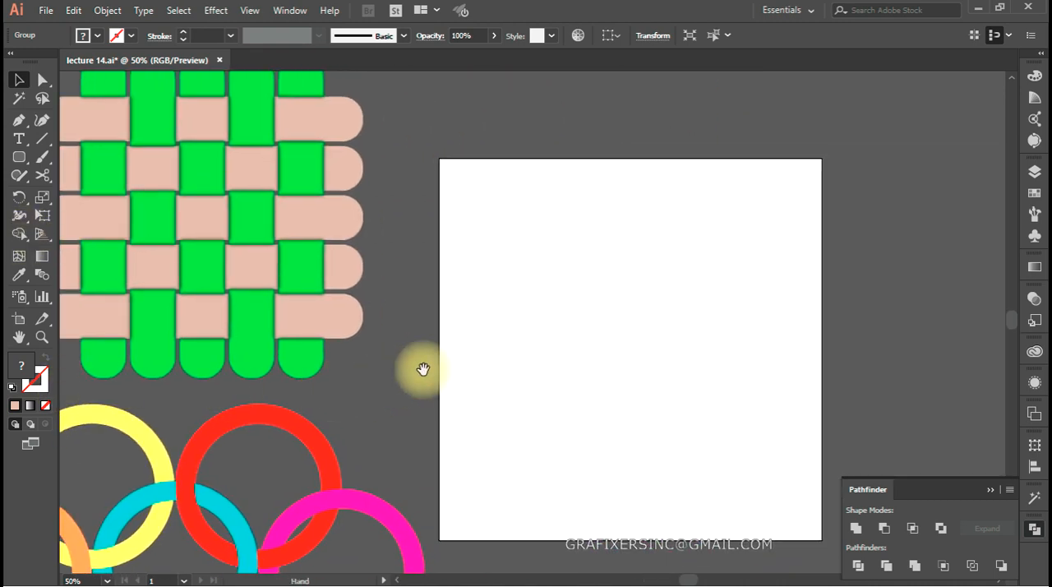
drag(468, 367, 387, 359)
click(468, 357)
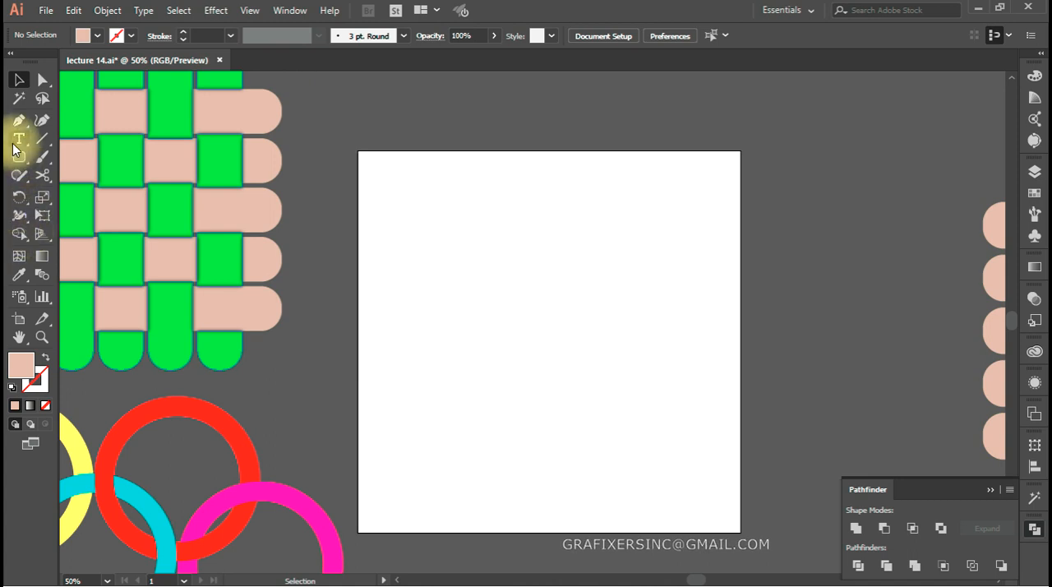
Draw a circle about 659 px in diameter on the artboard and a tall, narrow rounded rectangle across its middle
drag(19, 154, 105, 201)
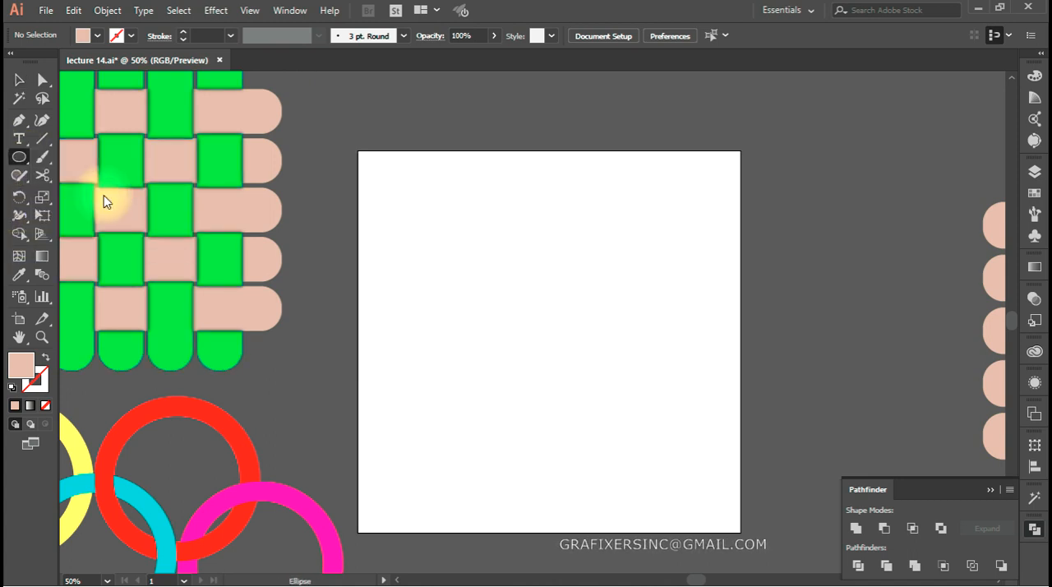
drag(407, 221, 637, 474)
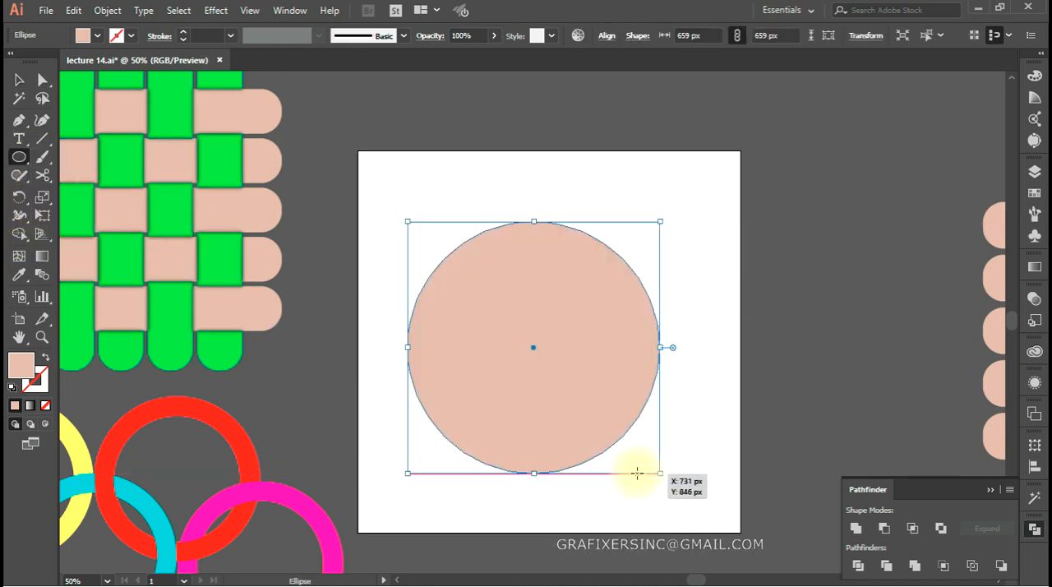
drag(19, 156, 74, 175)
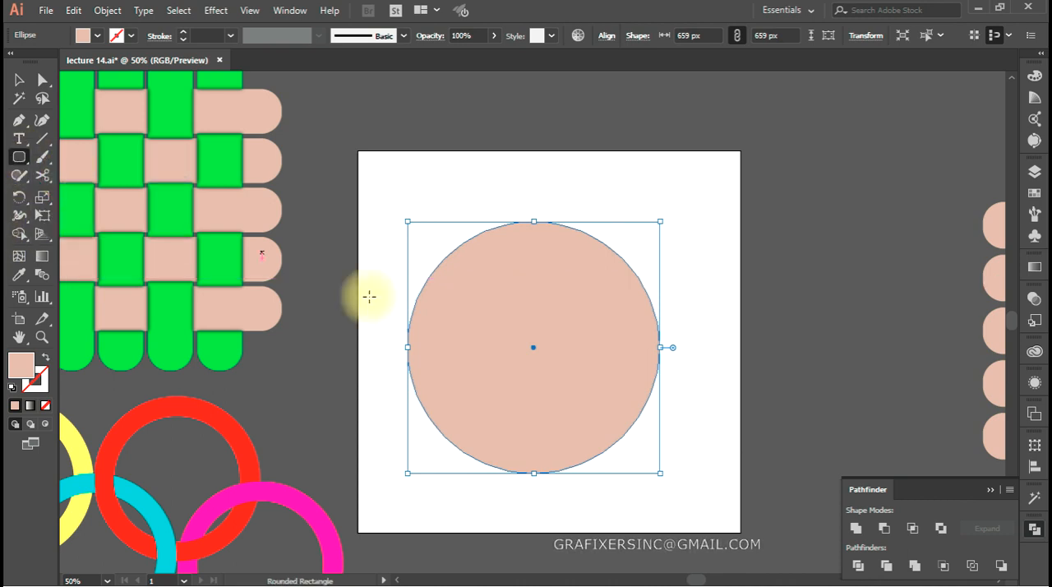
drag(498, 193, 562, 516)
key(v)
Create a copy of the tall rounded rectangle rotated by 90° so the two bars form a cross
right_click(526, 312)
mouse_move(604, 490)
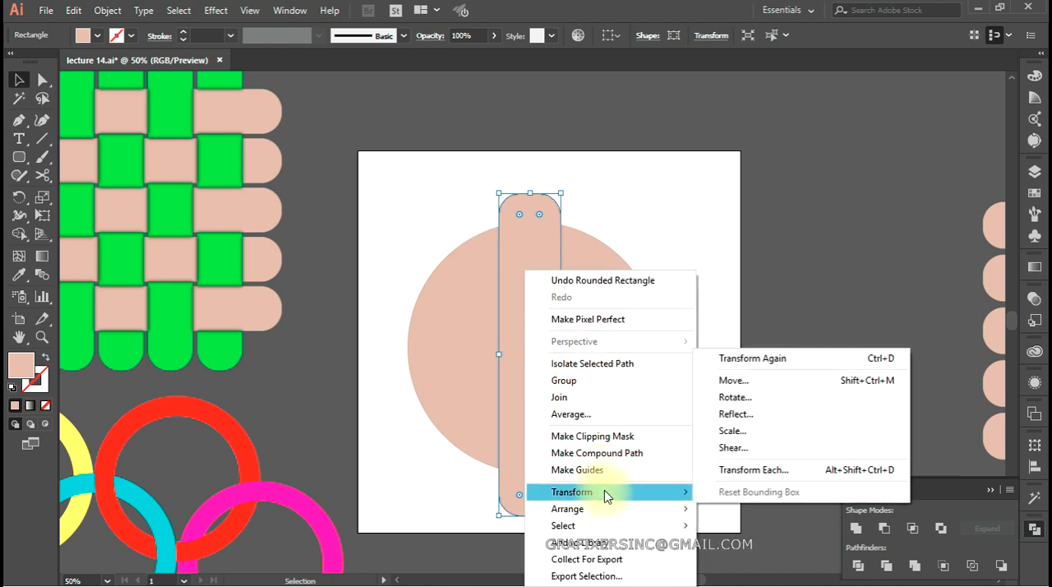
click(765, 398)
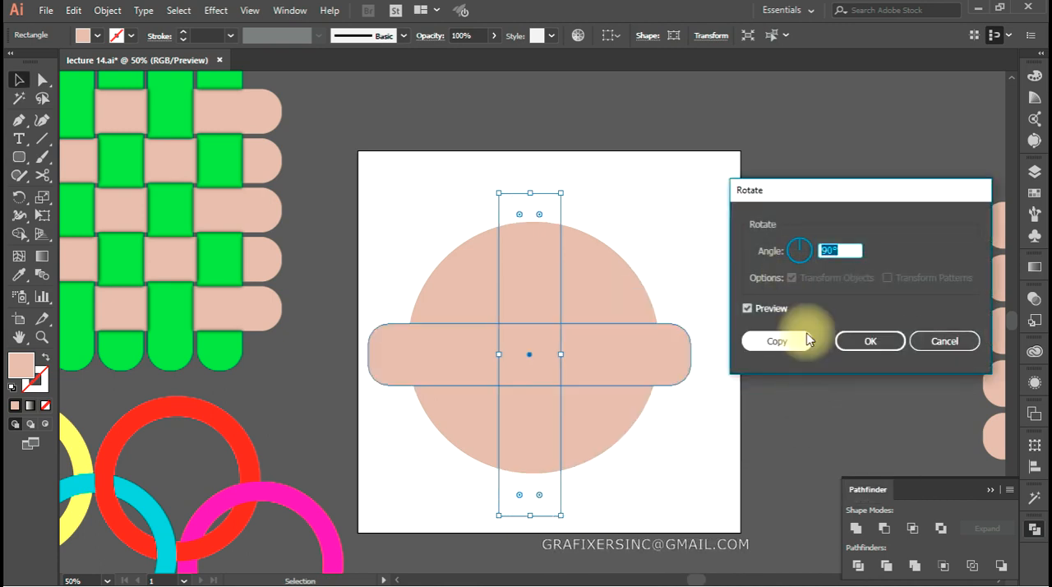
click(795, 403)
Select the circle and both rounded bars and align their centres horizontally and vertically
drag(699, 181, 411, 472)
click(659, 36)
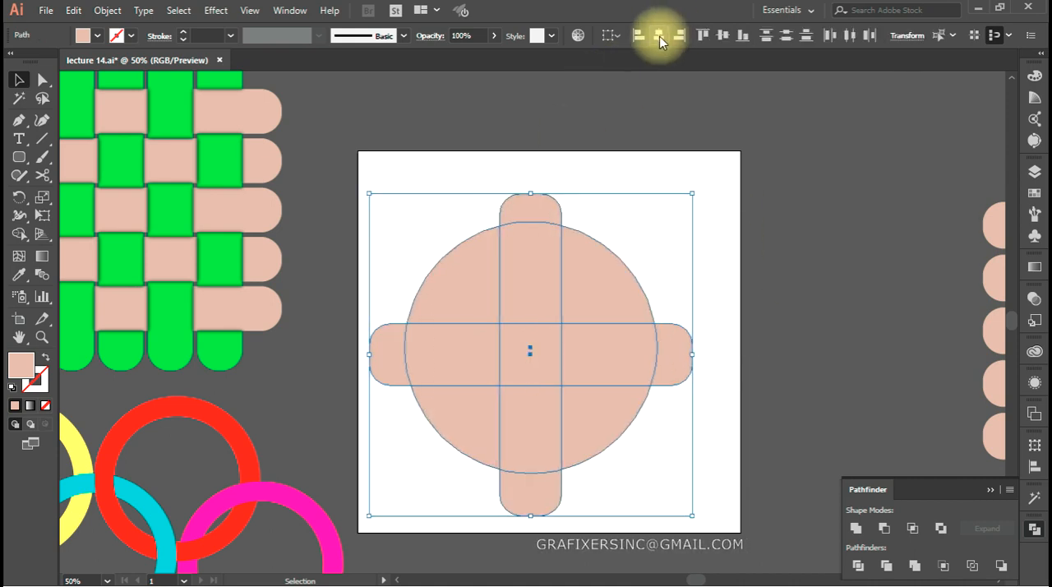
click(725, 36)
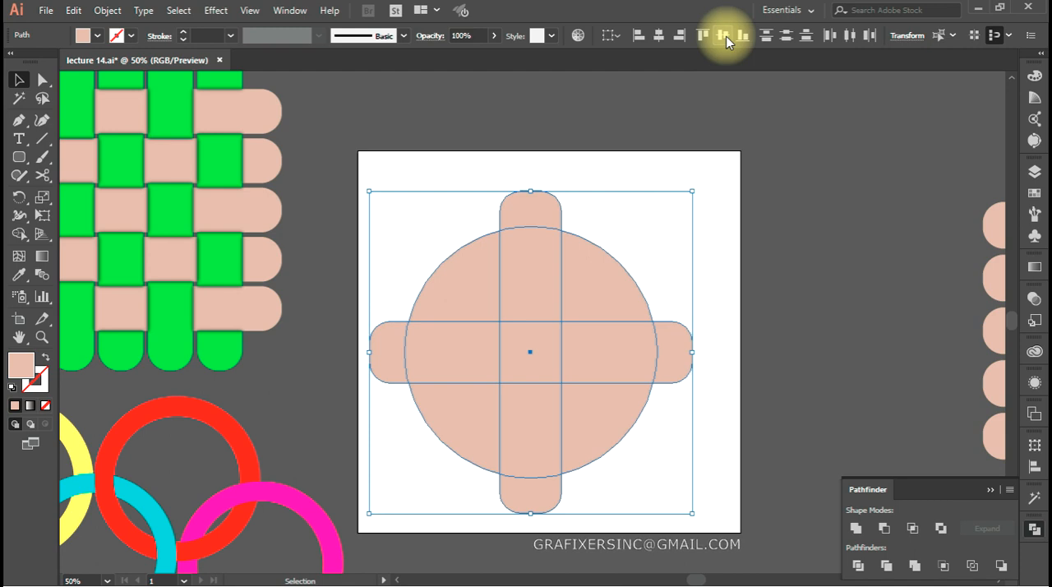
drag(260, 264, 748, 256)
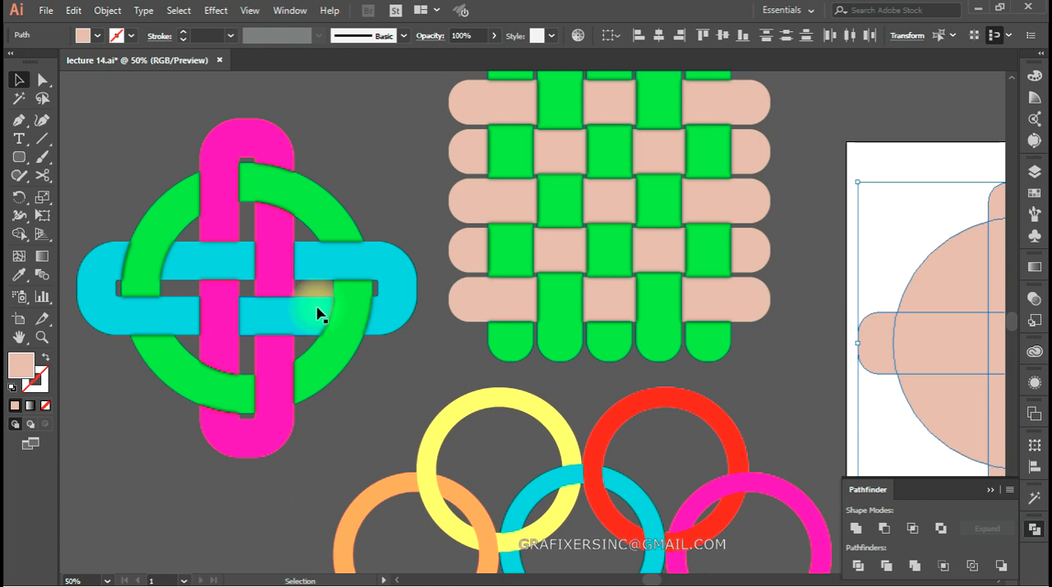
Swap the fill and stroke of the circle and both bars, and set their stroke weight to 110 pt
mouse_move(723, 369)
mouse_down()
mouse_move(441, 370)
mouse_move(585, 365)
mouse_move(481, 404)
mouse_move(371, 254)
mouse_up()
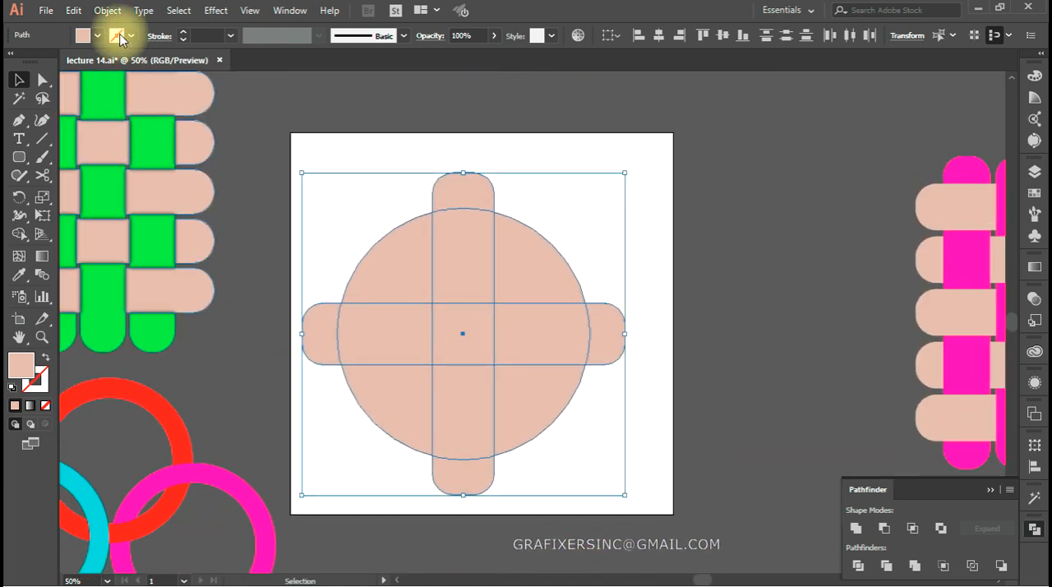
click(45, 356)
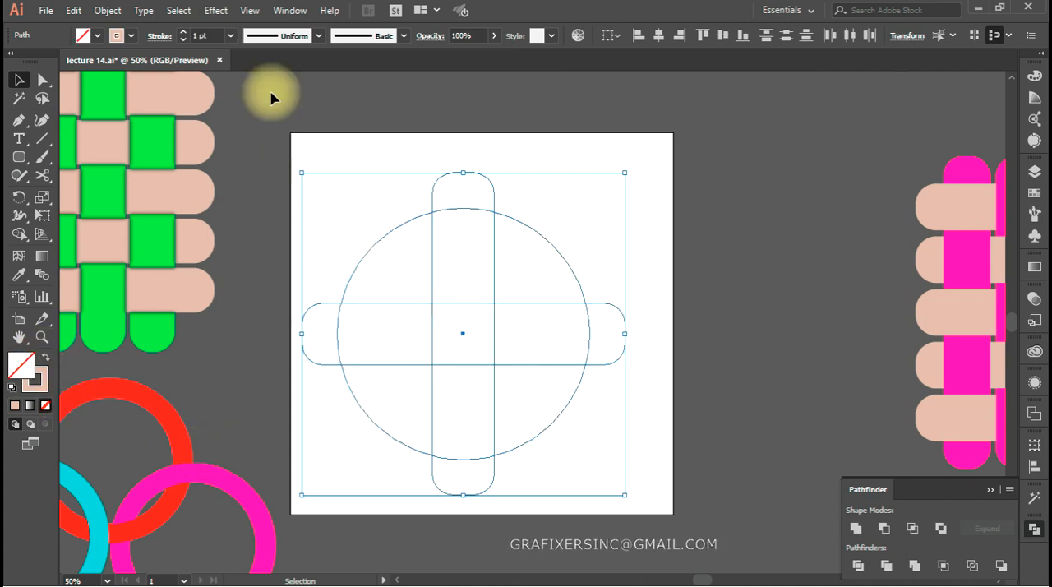
click(217, 35)
key(shift+Up)
key(shift+Up)
key(shift+Up)
key(shift+Up)
key(shift+Up)
key(shift+Up)
key(shift+Up)
key(shift+Up)
key(shift+Up)
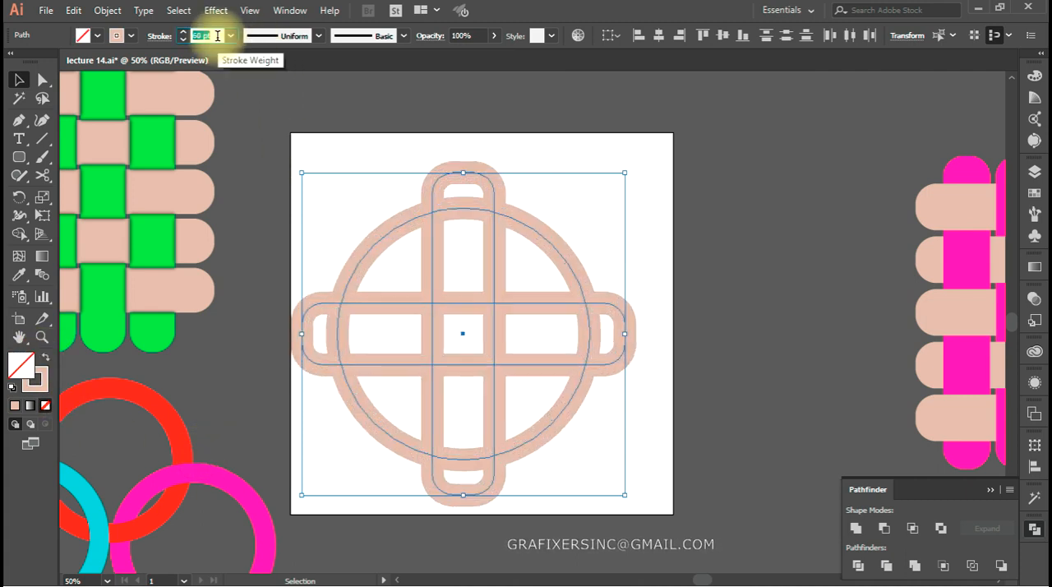
key(shift+Up)
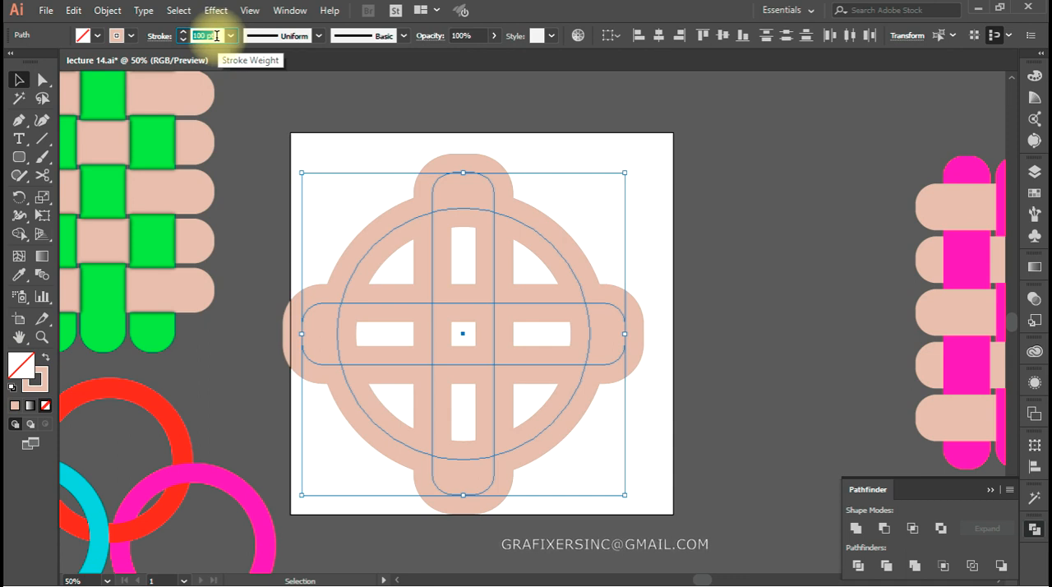
key(Up)
key(Up)
key(Up)
key(Up)
key(Up)
key(Up)
key(Up)
key(Up)
key(Up)
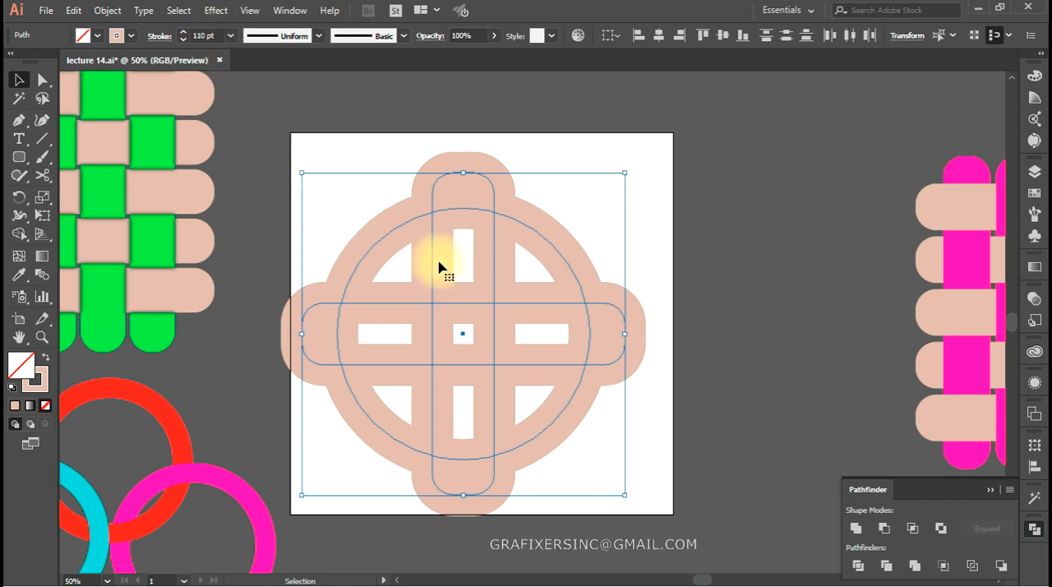
Move the circle and both crossed loops together to centre the design on the artboard
click(487, 296)
drag(638, 138, 394, 404)
click(591, 501)
Scale the vertical loop non-uniformly to 100% horizontal and 110% vertical
key(a)
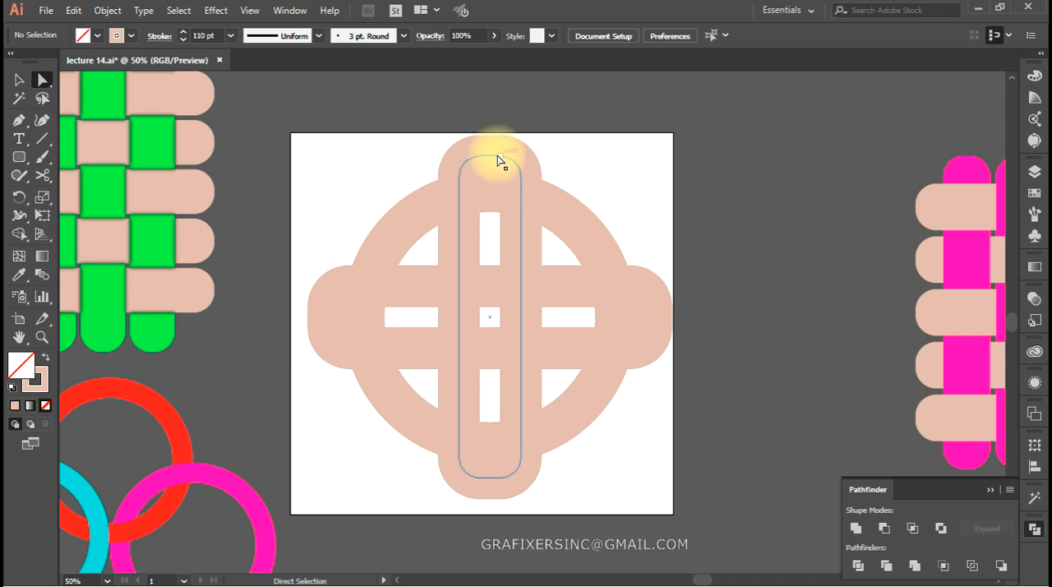
click(498, 160)
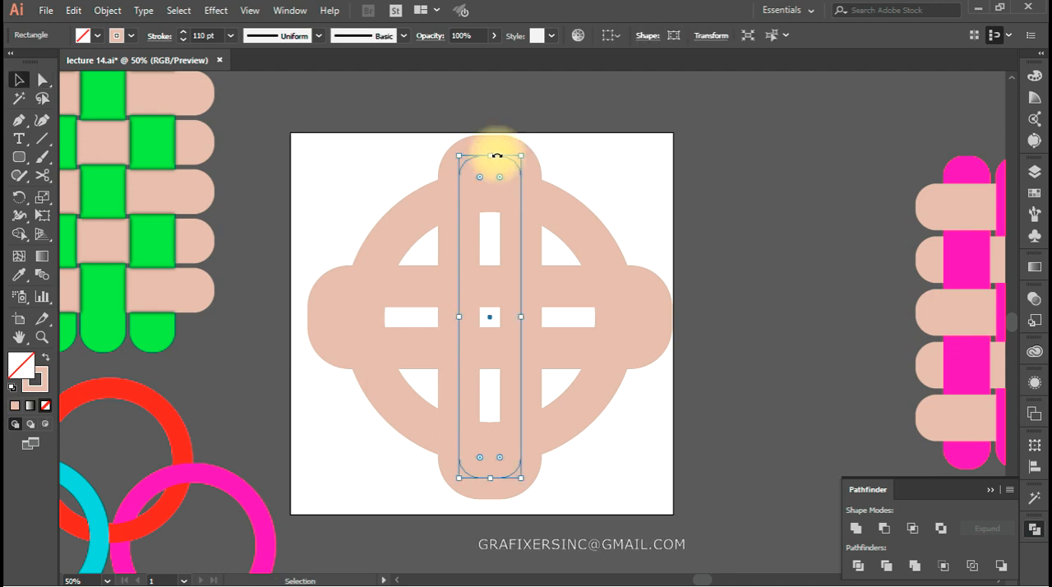
right_click(498, 313)
mouse_move(575, 494)
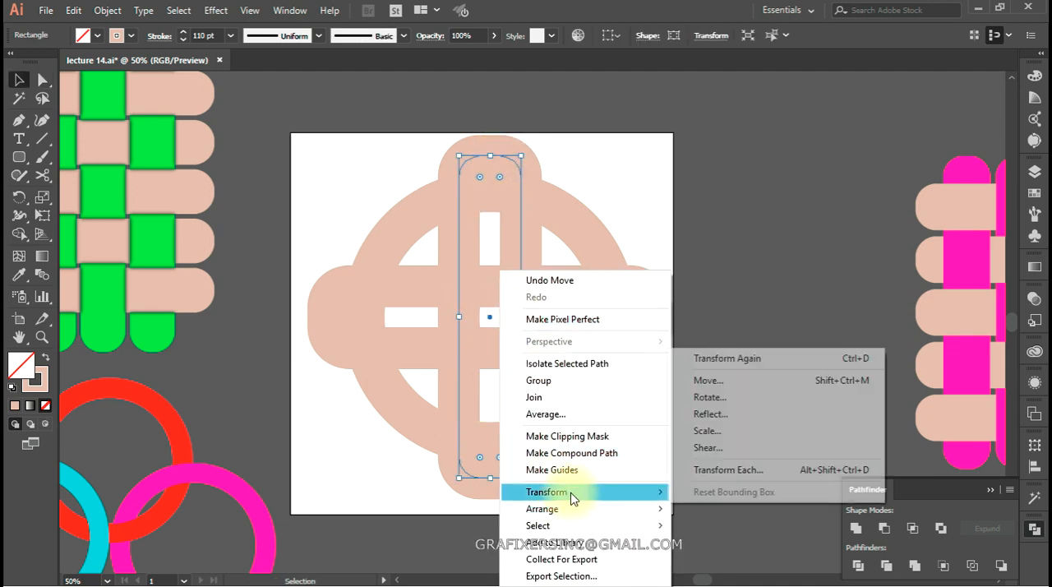
click(771, 432)
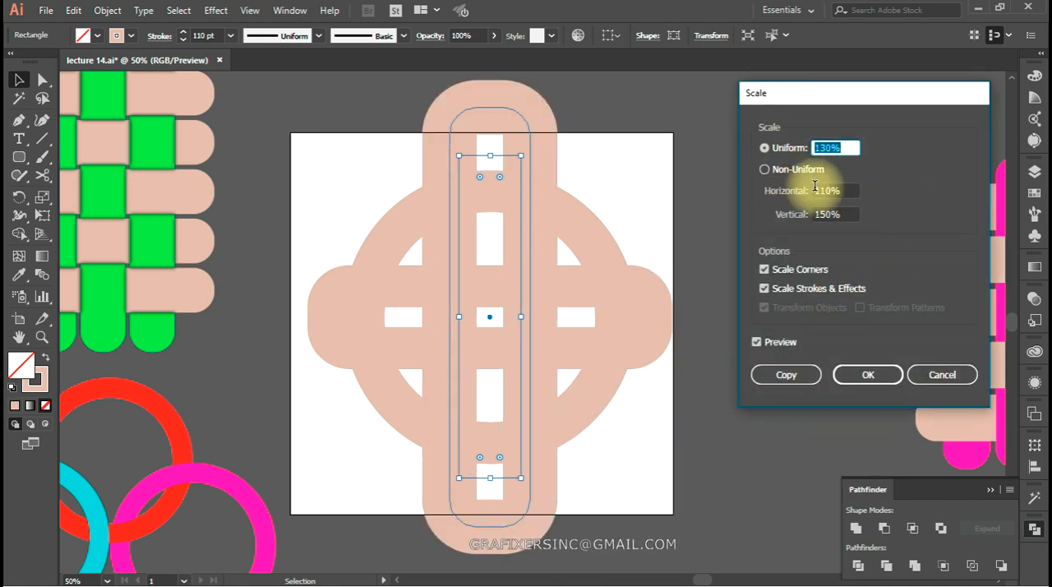
click(766, 169)
click(844, 213)
text(110)
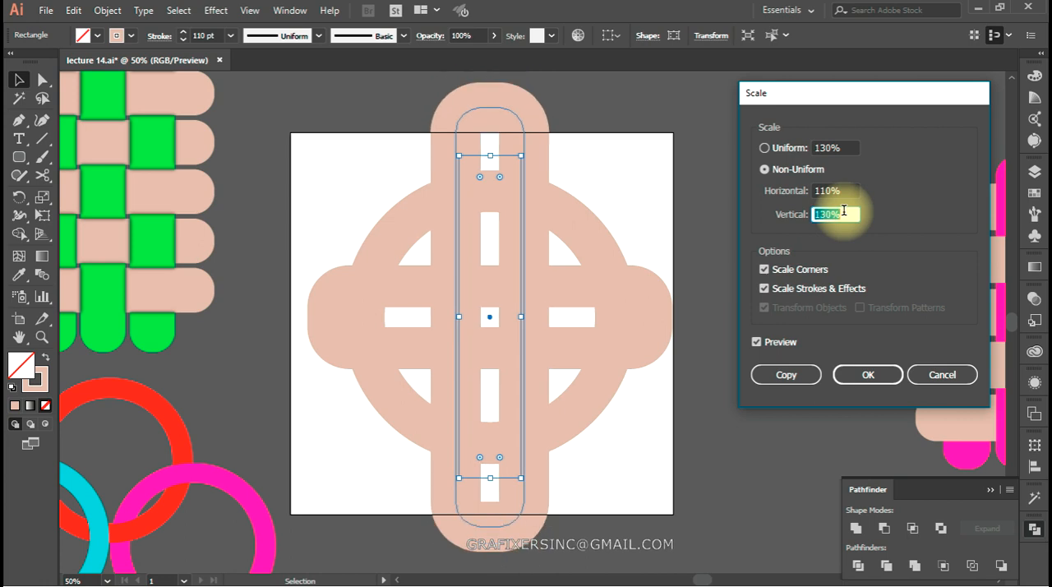
click(846, 189)
text(100)
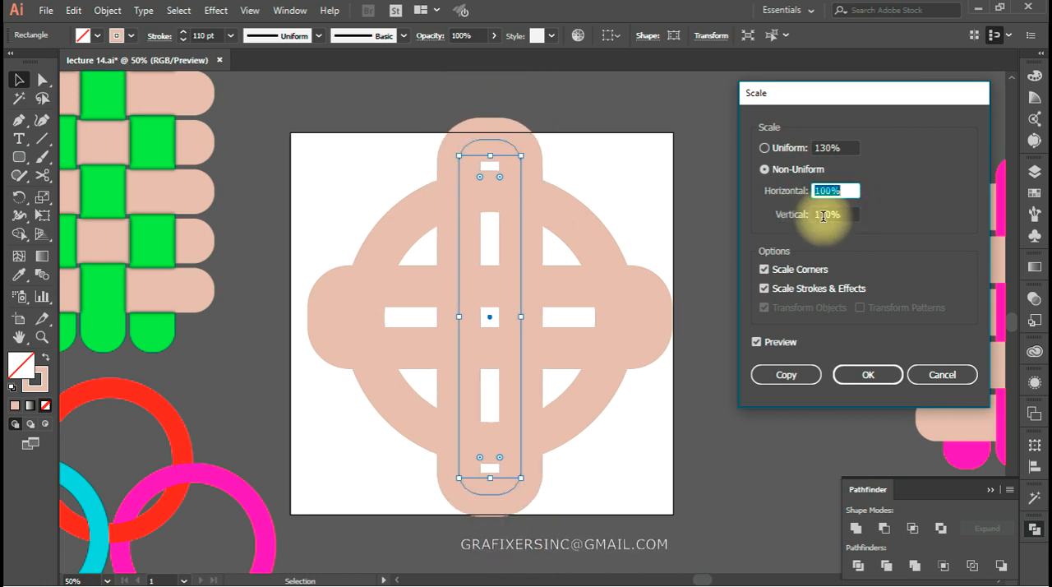
click(869, 376)
Scale the horizontal loop non-uniformly to 110% horizontal and 100% vertical
click(650, 343)
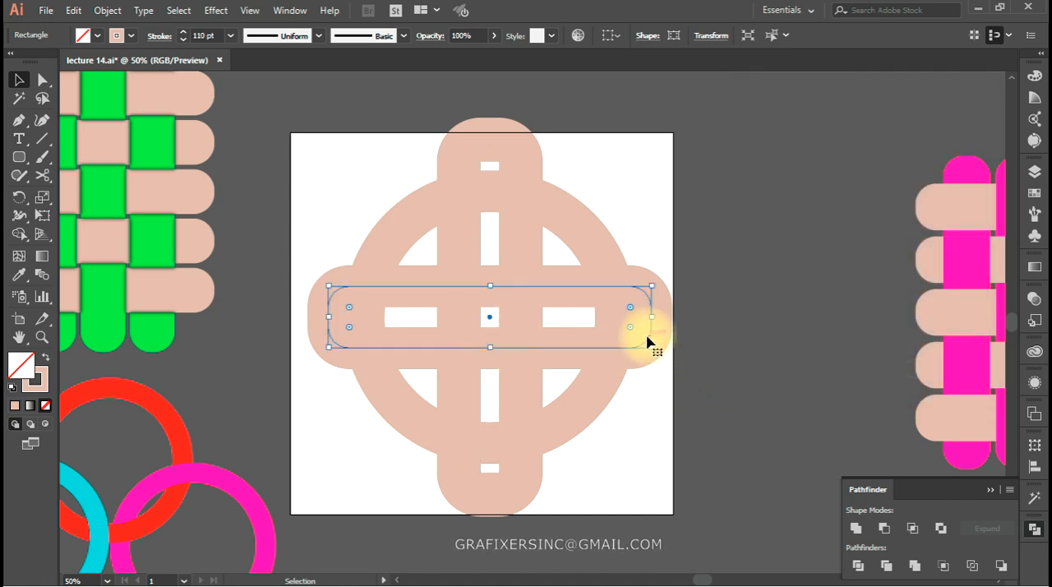
right_click(655, 342)
mouse_move(730, 242)
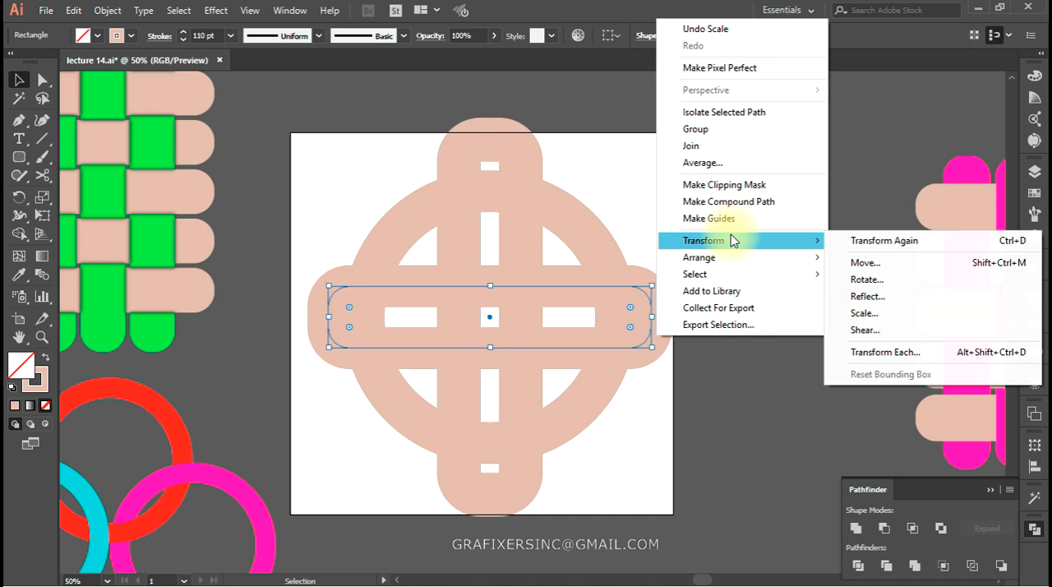
click(861, 313)
click(839, 190)
key(shift+Up)
click(840, 215)
key(shift+Down)
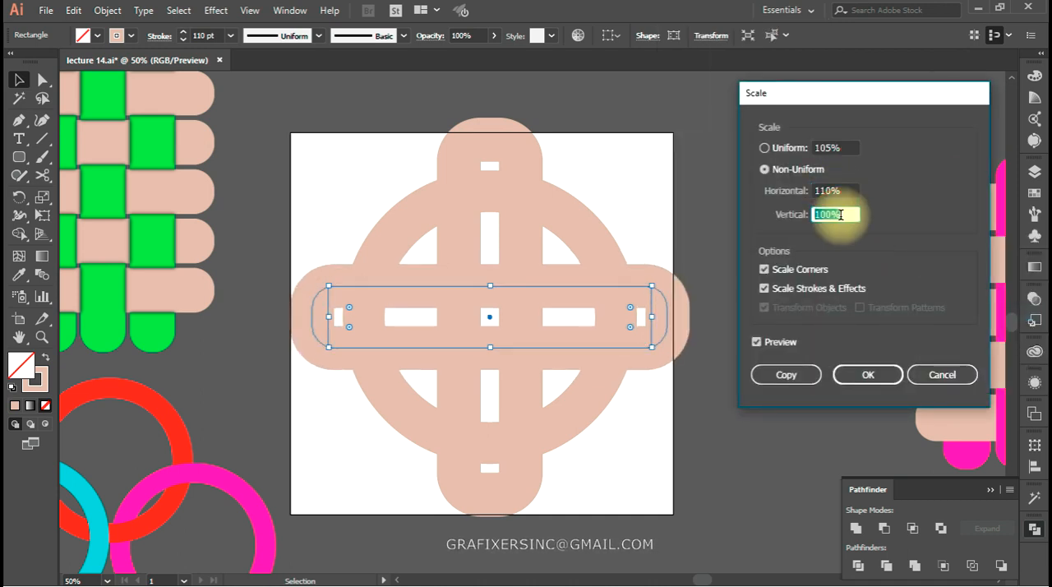
click(865, 374)
click(720, 232)
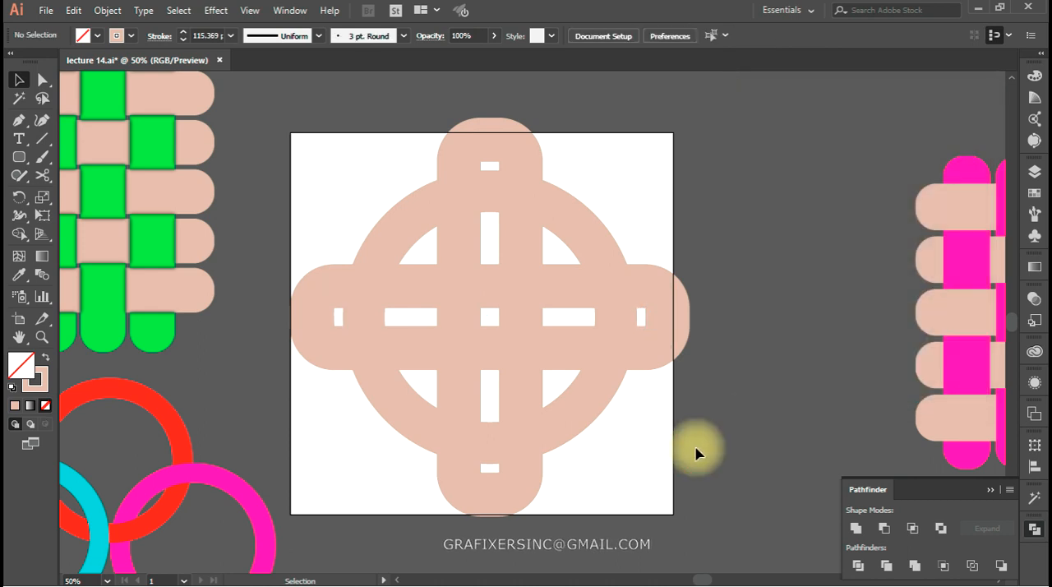
Expand the fill and stroke of the circle and both loops into filled shapes
drag(667, 148, 371, 441)
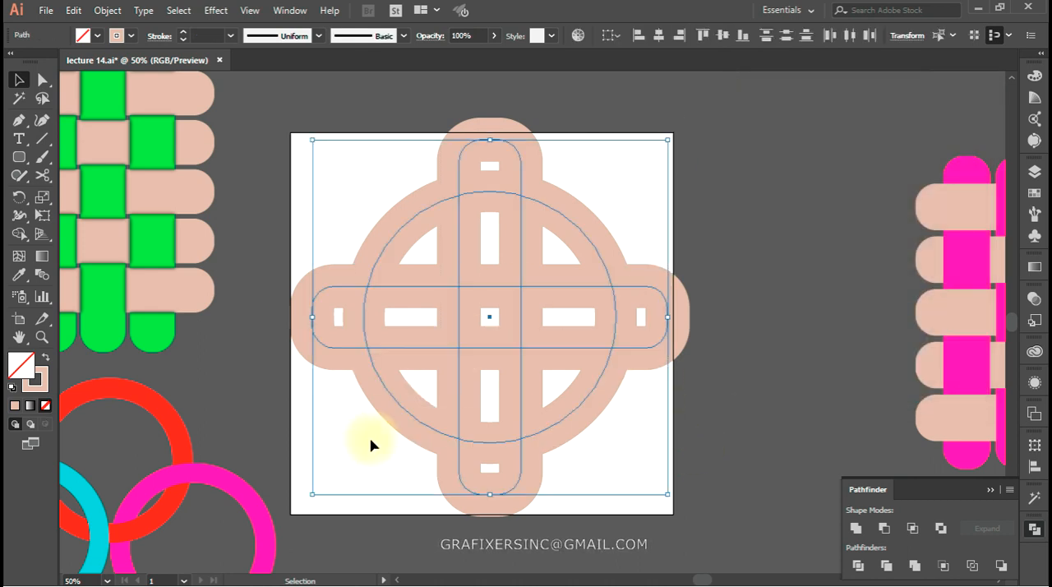
click(107, 11)
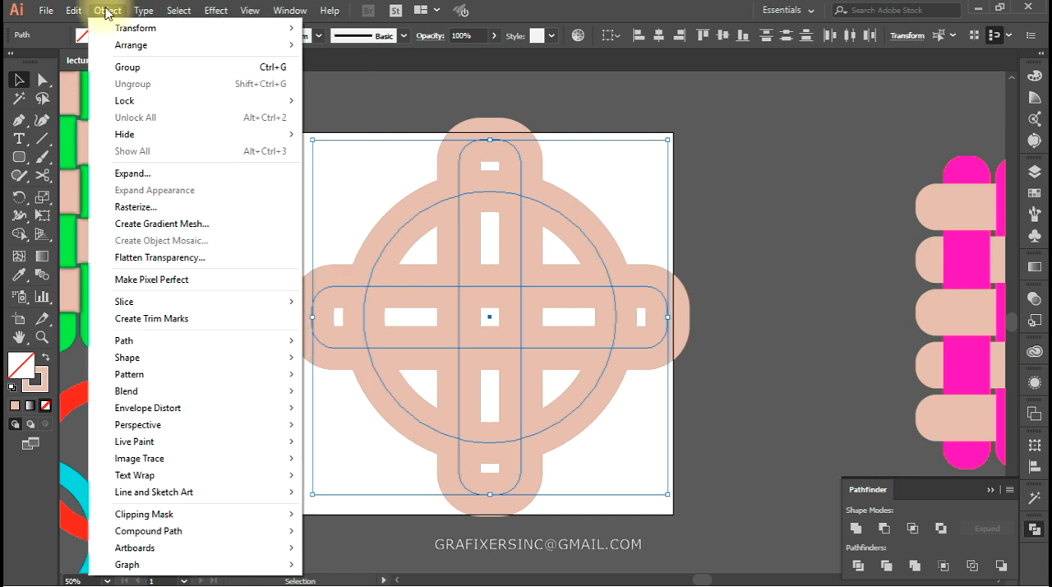
click(144, 174)
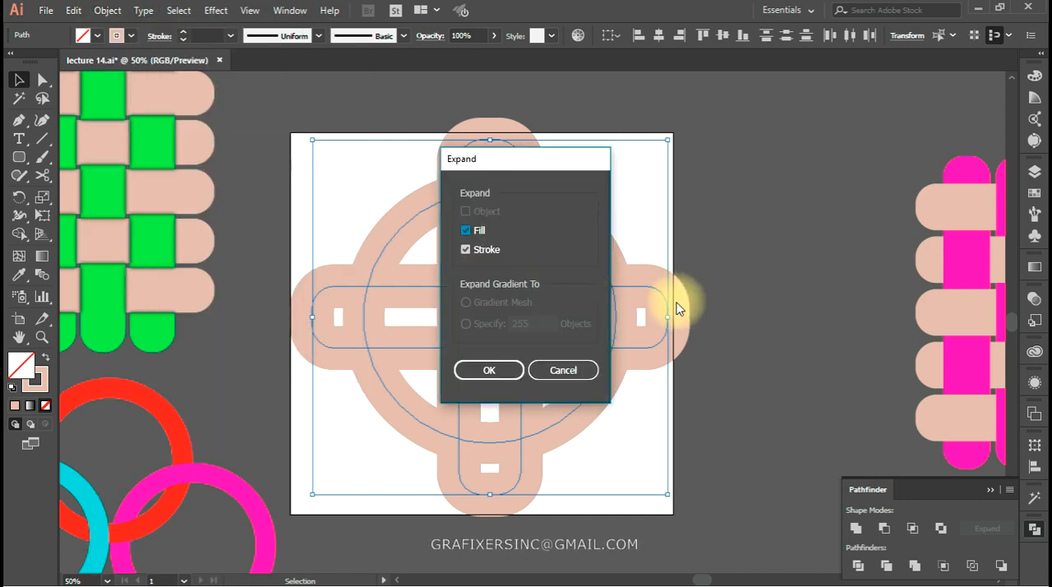
click(493, 366)
click(652, 474)
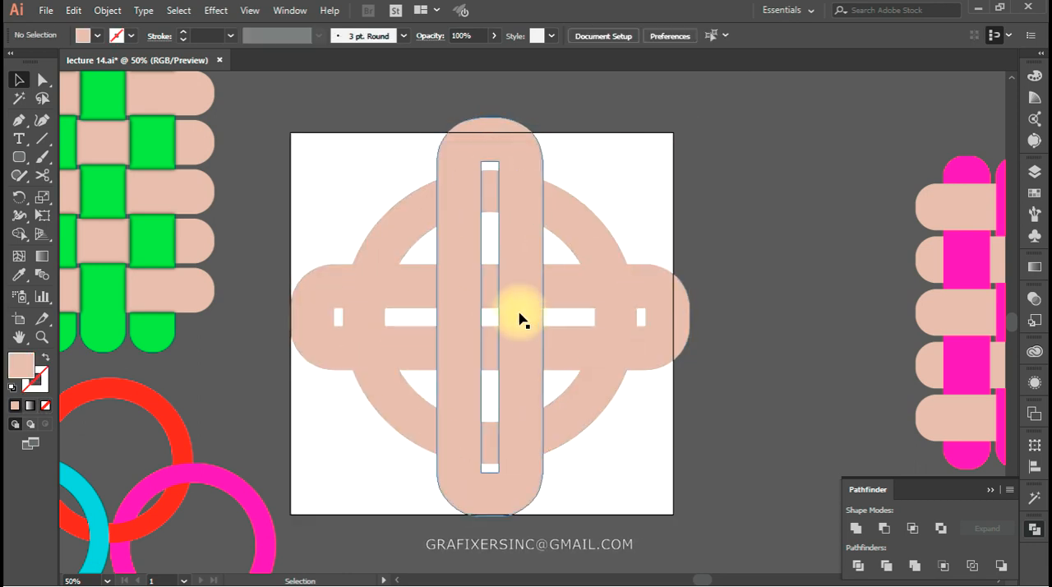
Fill the horizontal loop with green and the vertical loop with dark blue
click(500, 310)
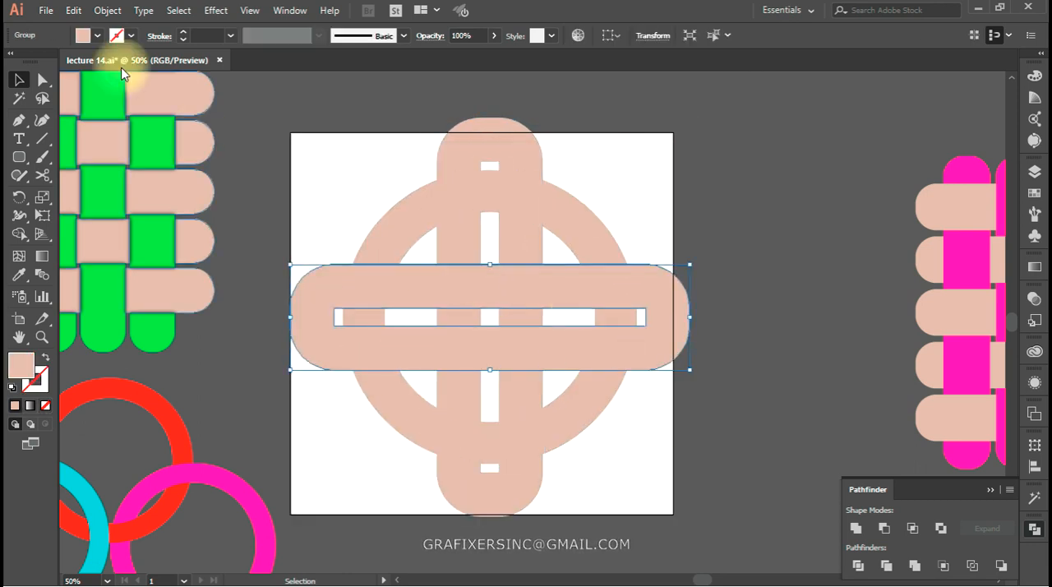
click(97, 35)
click(81, 62)
click(498, 145)
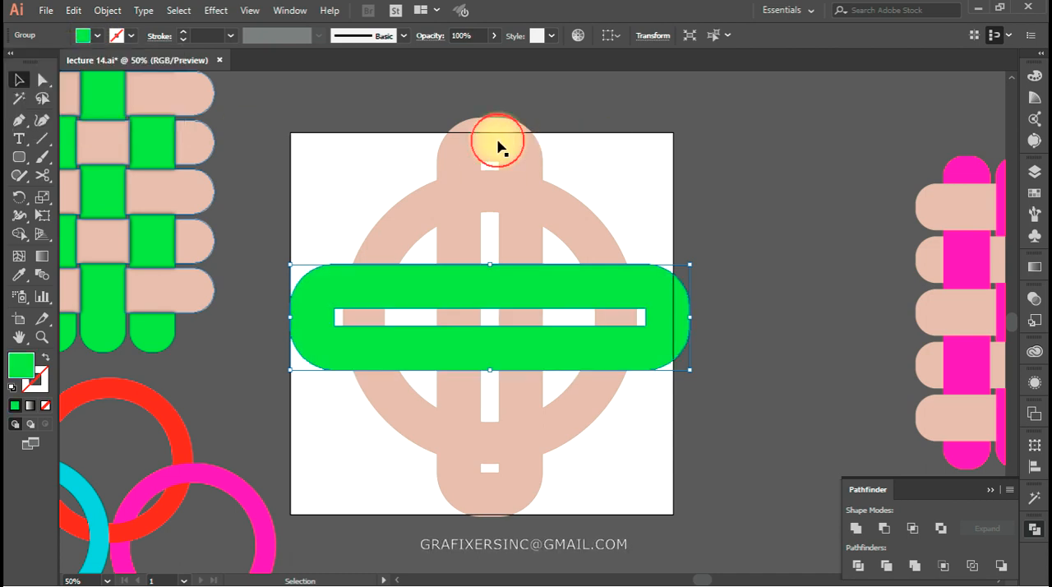
click(472, 143)
click(97, 36)
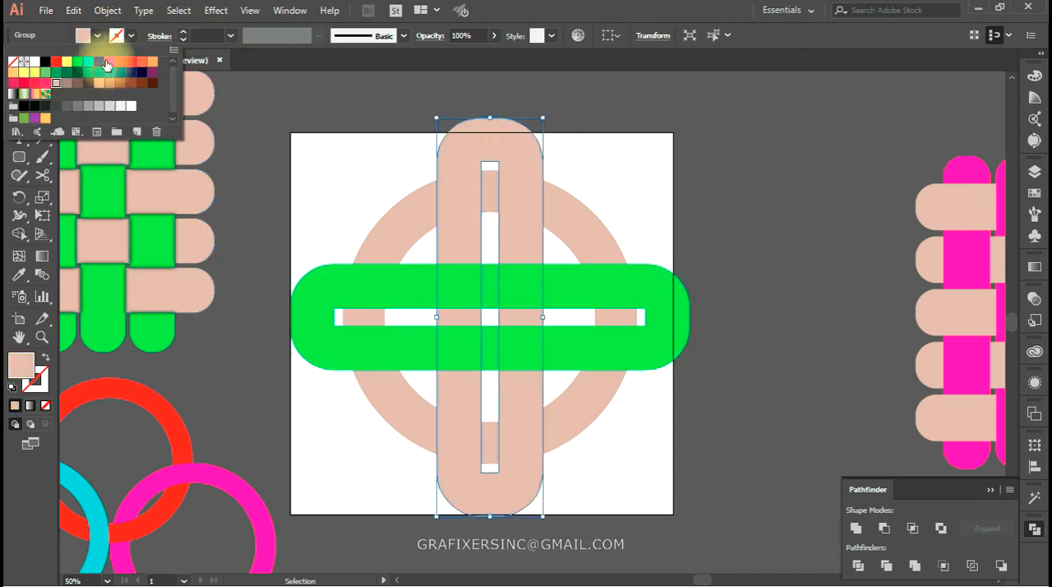
click(55, 82)
click(623, 194)
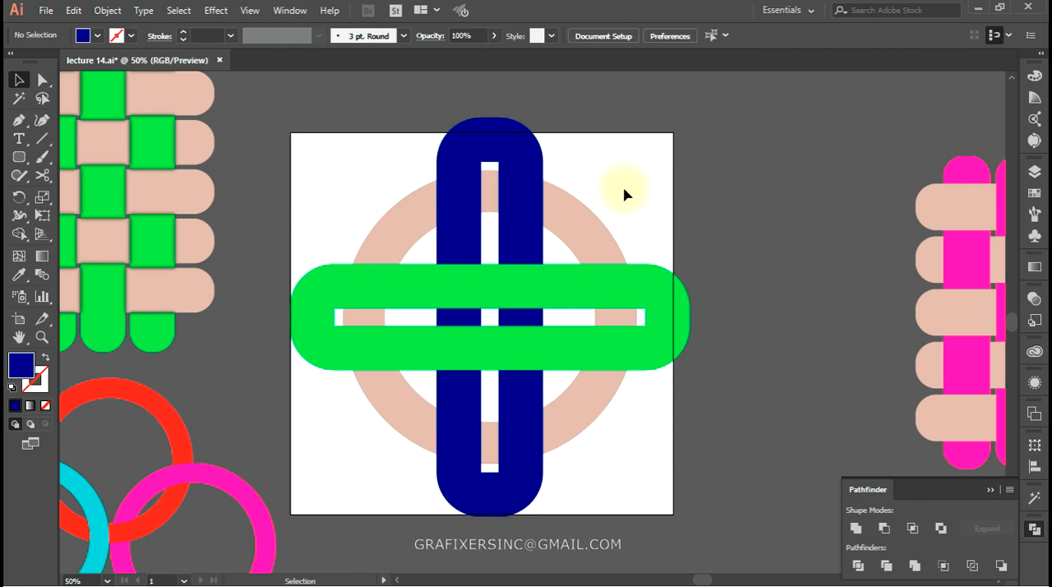
Select all three shapes and use Shape Builder to merge each loop end with its arm that passes over the ring
drag(638, 148, 412, 448)
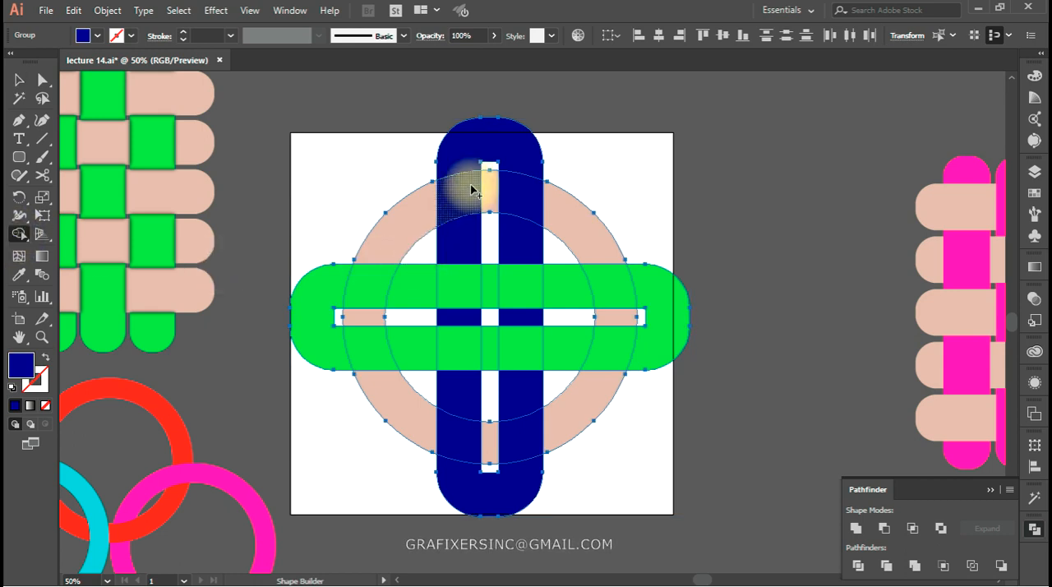
mouse_move(475, 136)
mouse_down()
mouse_move(450, 203)
mouse_move(453, 246)
mouse_up()
mouse_move(669, 329)
mouse_down()
mouse_move(589, 284)
mouse_move(535, 289)
mouse_up()
mouse_move(473, 496)
mouse_down()
mouse_move(522, 443)
mouse_move(512, 387)
mouse_up()
mouse_move(333, 292)
mouse_down()
mouse_move(339, 360)
mouse_move(427, 347)
mouse_up()
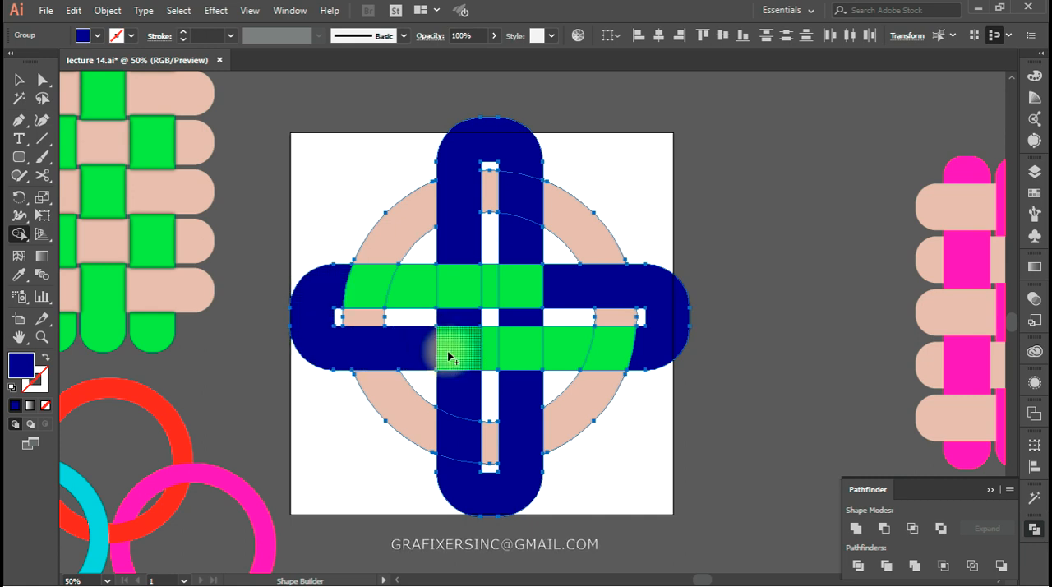
Merge the ring's segments with Shape Builder so each quarter passes over one adjoining loop arm
drag(386, 261, 366, 319)
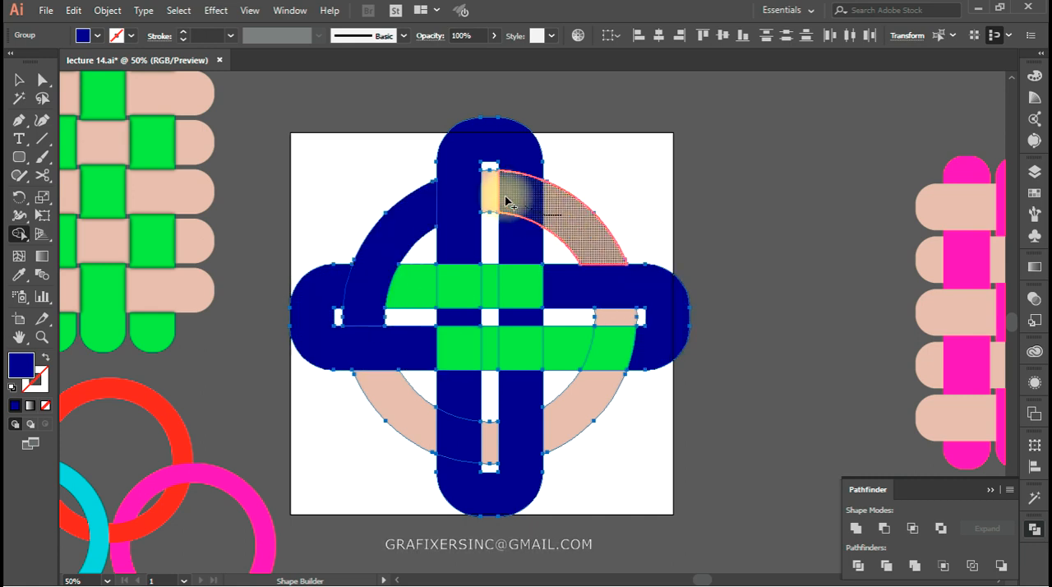
drag(492, 193, 492, 193)
mouse_move(614, 318)
mouse_down()
mouse_move(602, 386)
mouse_move(583, 405)
mouse_up()
mouse_move(488, 436)
mouse_down()
mouse_move(430, 430)
mouse_move(411, 444)
mouse_up()
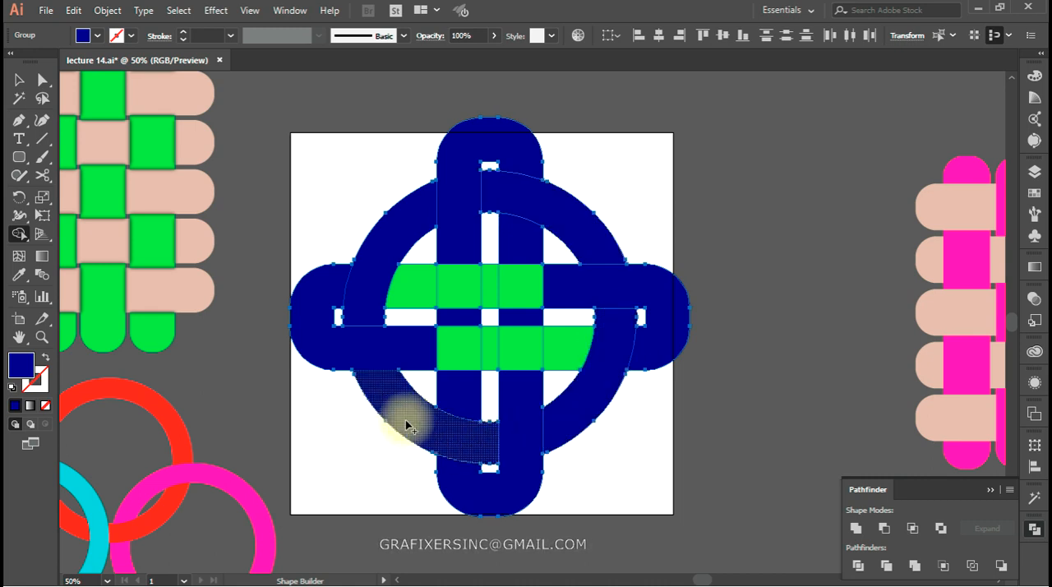
click(519, 410)
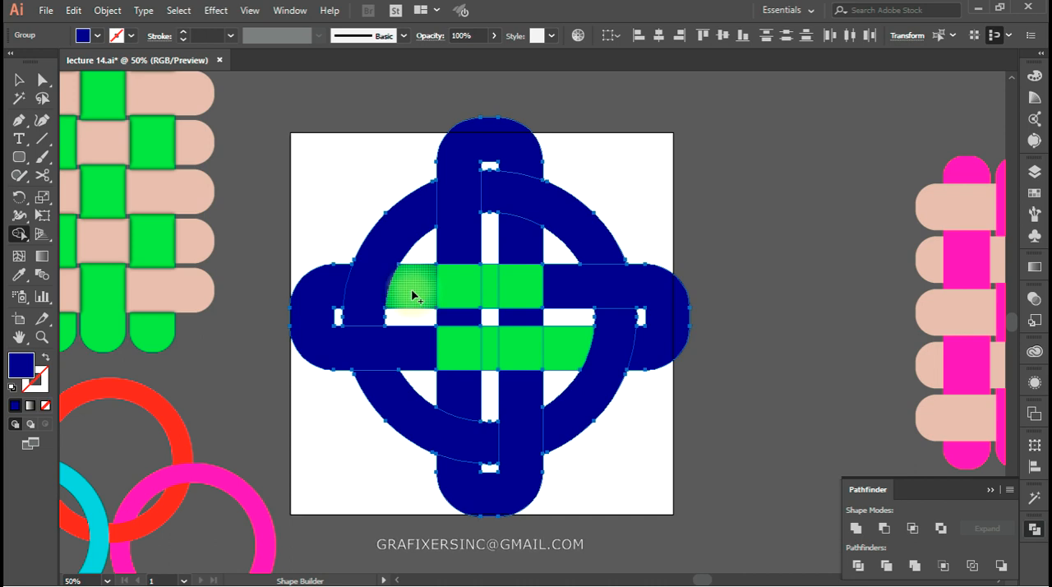
Merge the four central crossings with Shape Builder so the vertical and horizontal arms alternate over and under
drag(465, 242, 463, 326)
drag(493, 277, 600, 284)
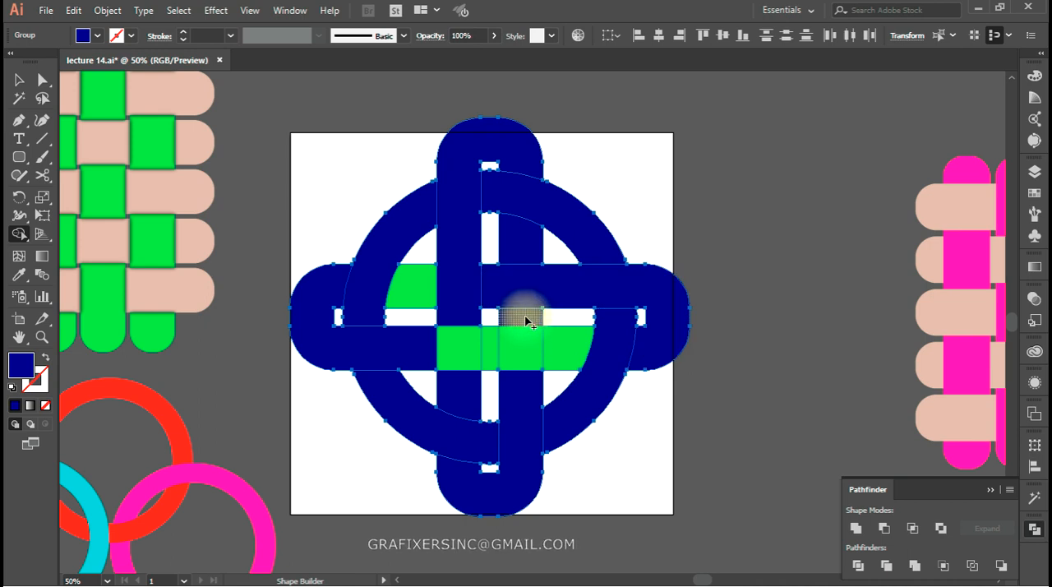
drag(531, 329, 527, 411)
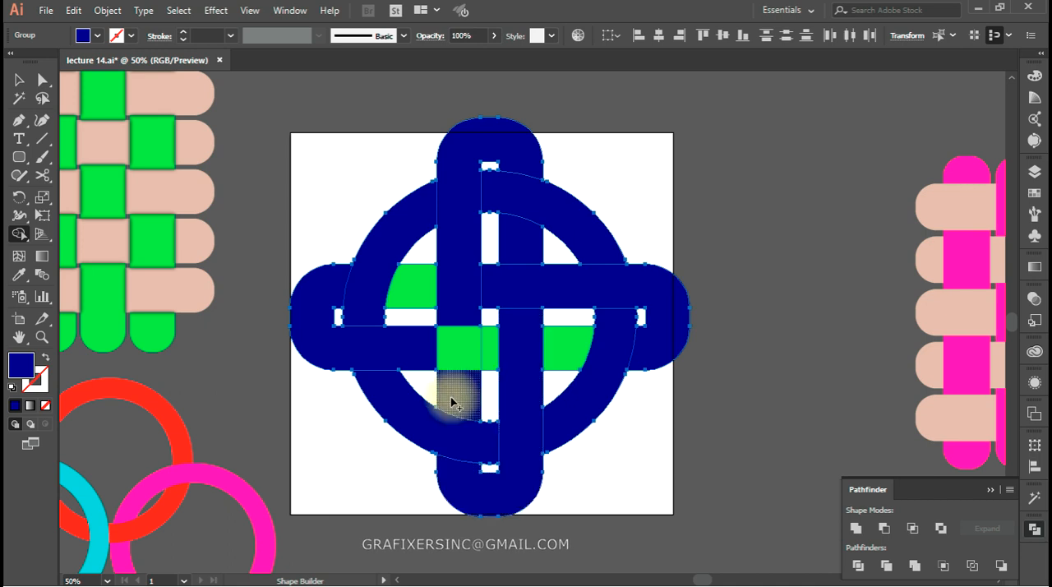
mouse_move(485, 354)
mouse_down()
mouse_move(403, 351)
mouse_move(419, 361)
mouse_up()
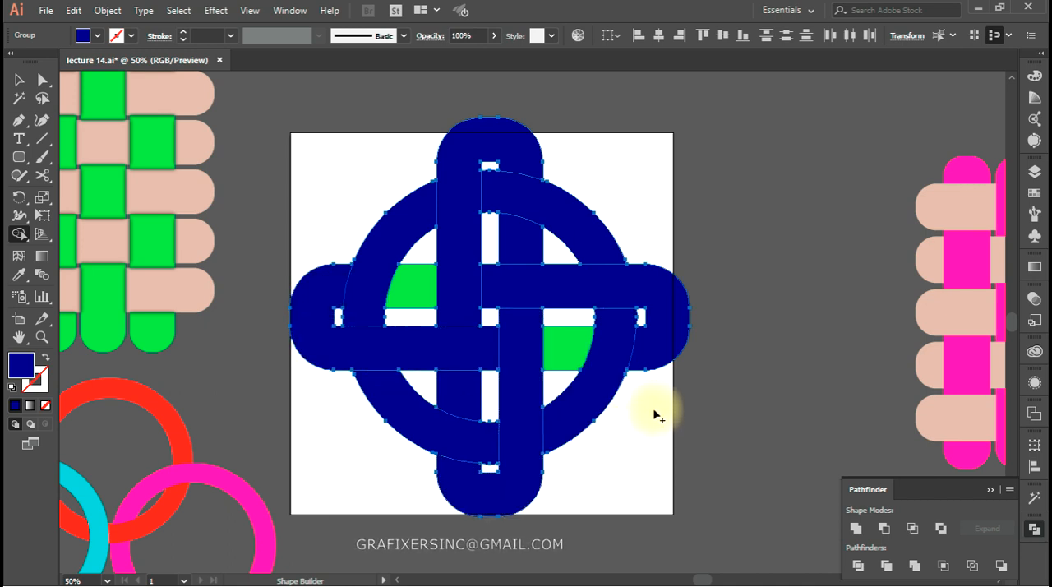
Select all pieces of the horizontal loop, including the two green ones, and fill them with cyan
key(a)
click(636, 441)
click(671, 335)
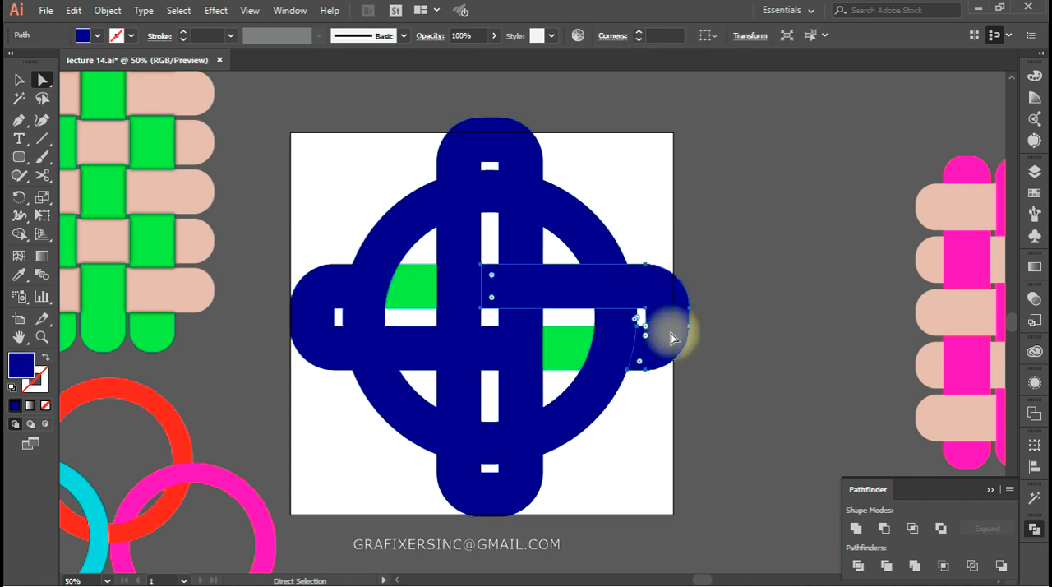
shift+click(409, 289)
shift+click(333, 331)
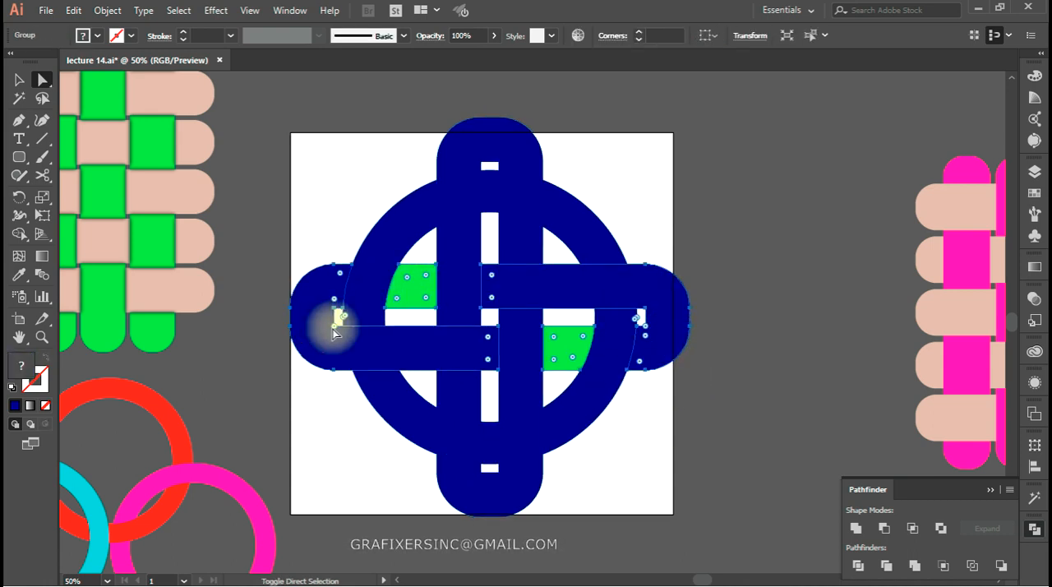
click(96, 35)
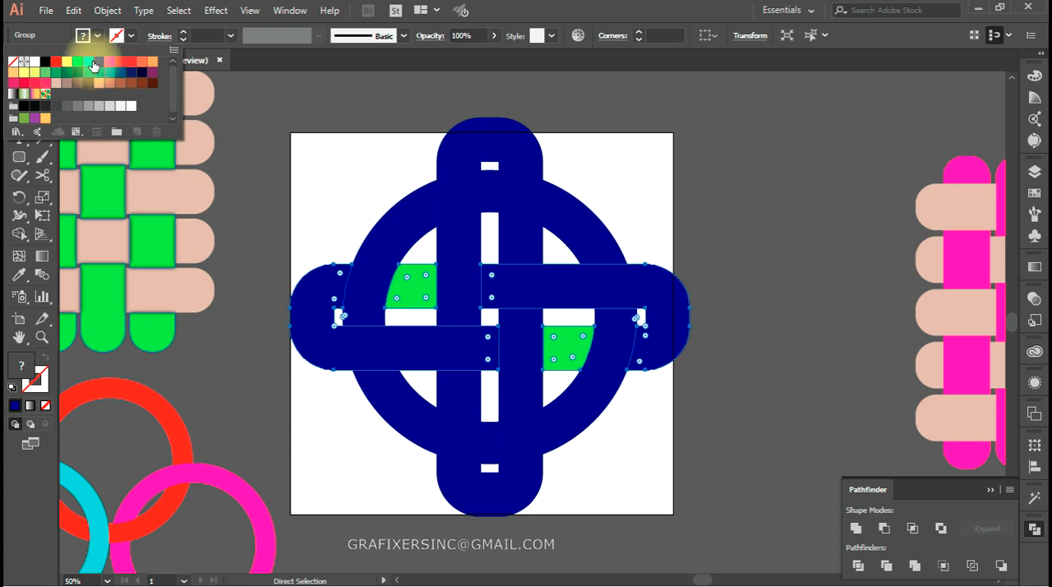
click(99, 62)
click(708, 212)
Select all pieces of the vertical loop and fill them with medium blue
click(446, 154)
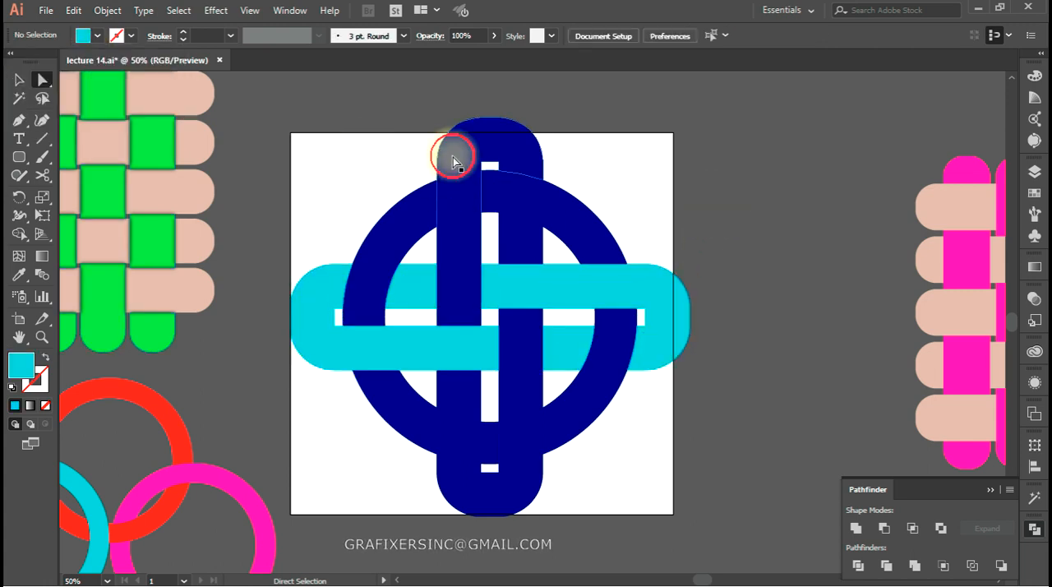
shift+click(525, 258)
shift+click(531, 359)
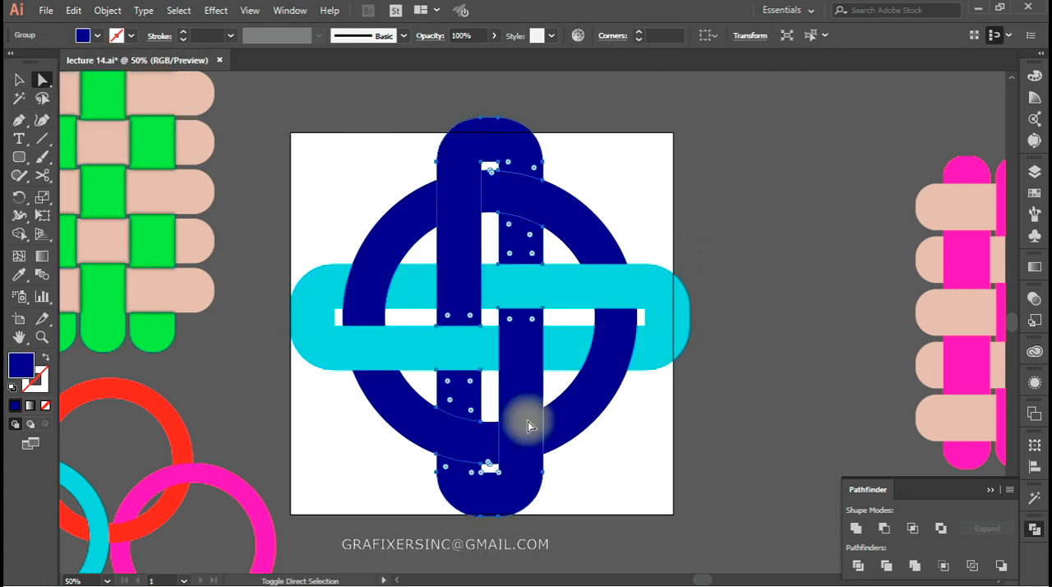
click(97, 36)
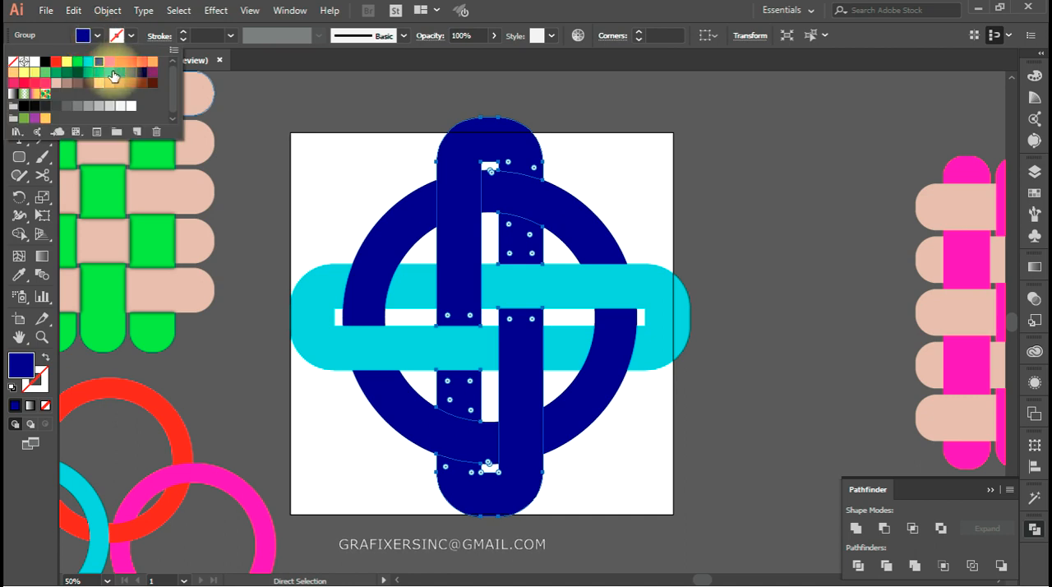
click(113, 76)
click(400, 154)
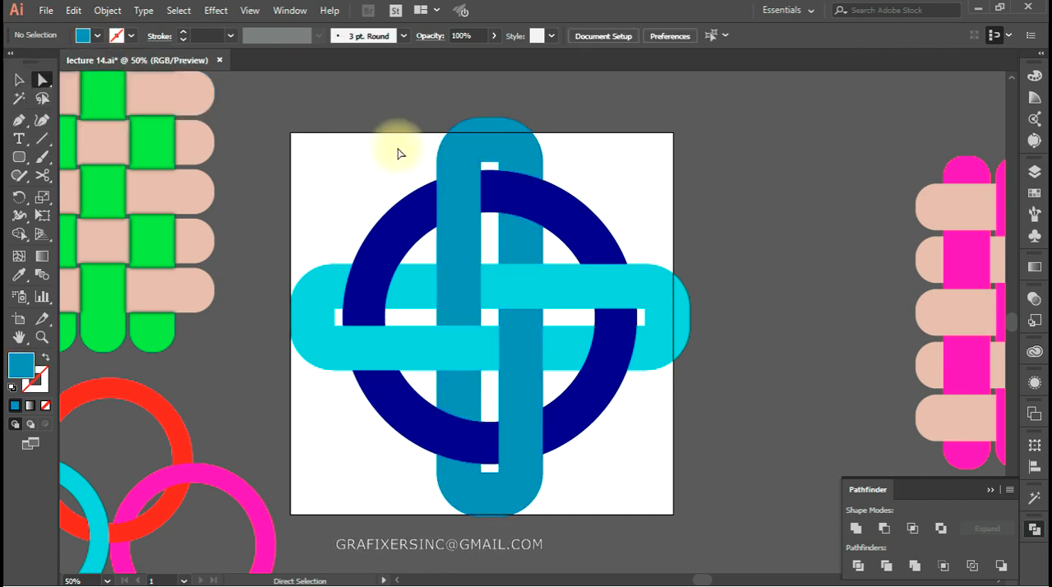
Move the finished knot off the artboard to the empty area at its upper right
scroll(594, 270, down, 2)
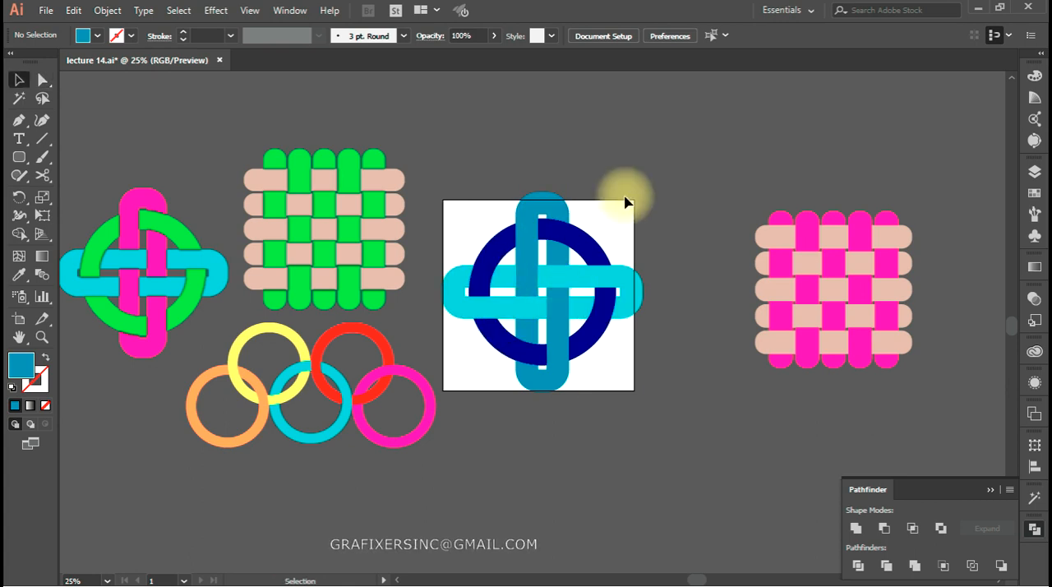
drag(504, 324, 677, 192)
click(670, 372)
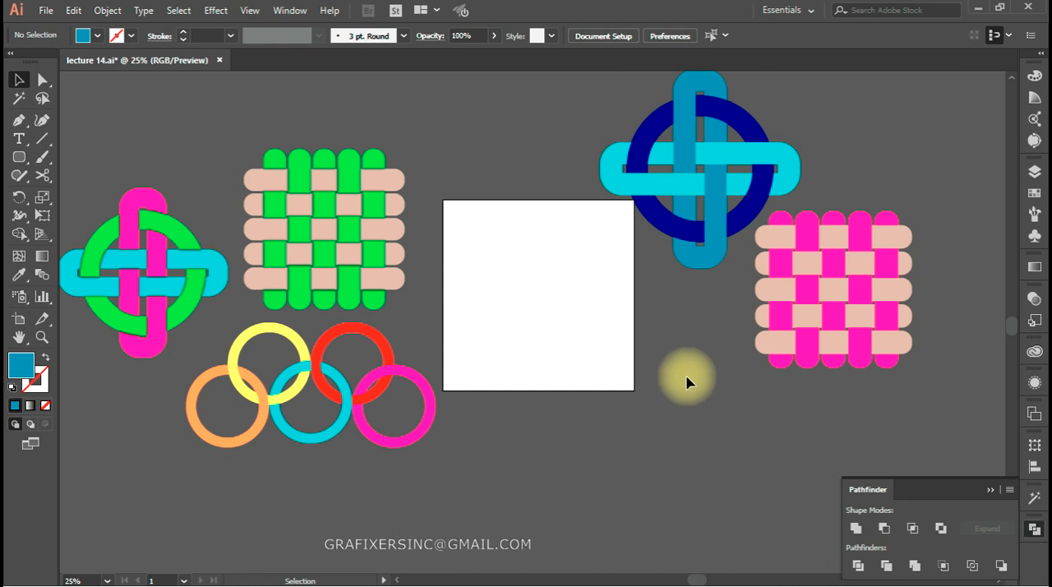
Draw a filled circle about 322 px in diameter in the left half of the empty artboard
scroll(312, 418, up, 2)
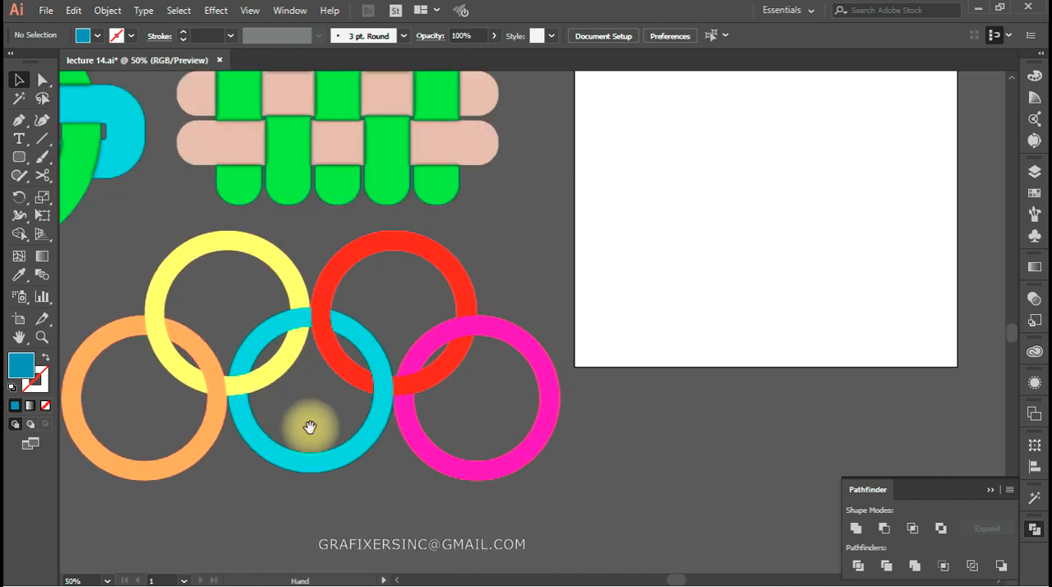
drag(308, 425, 378, 410)
scroll(382, 411, down, 1)
key(space)
mouse_move(398, 403)
mouse_down()
mouse_move(287, 422)
mouse_move(204, 475)
mouse_move(256, 475)
mouse_move(222, 479)
mouse_up()
drag(322, 455, 235, 463)
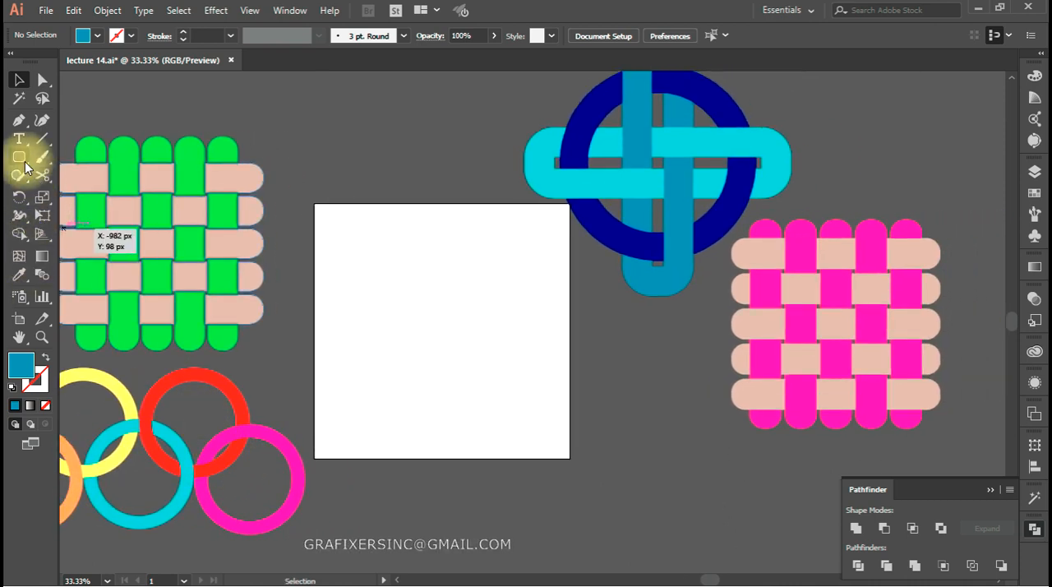
drag(16, 161, 82, 188)
scroll(422, 328, up, 2)
drag(247, 207, 410, 331)
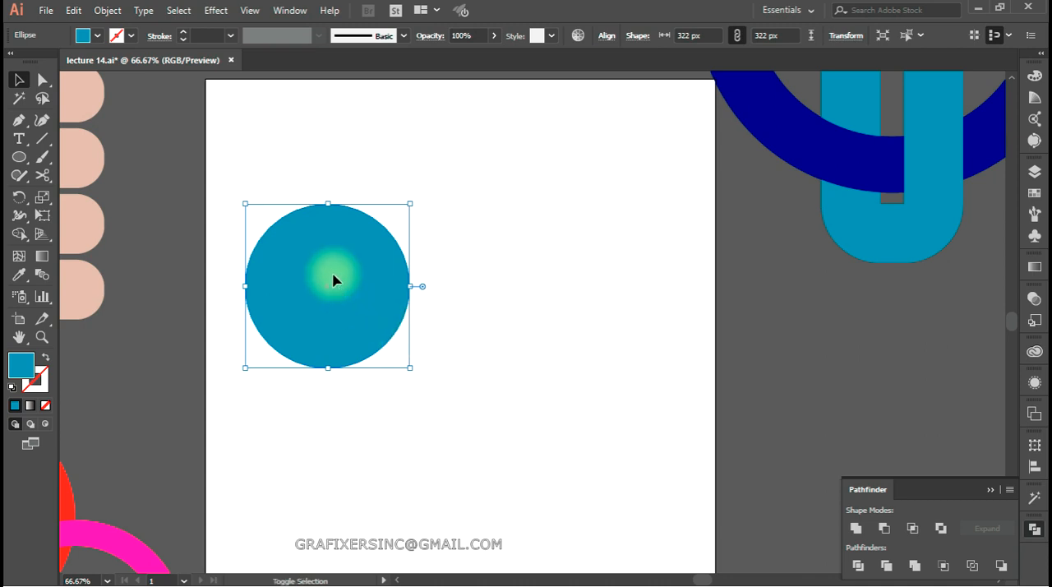
Duplicate the circle four times to form an upper row of two and a lower row of three
click(547, 277)
drag(359, 298, 232, 485)
drag(232, 486, 665, 484)
shift+click(448, 478)
Align the three lower circles by their vertical centres, and do the same for the two upper circles
shift+click(283, 503)
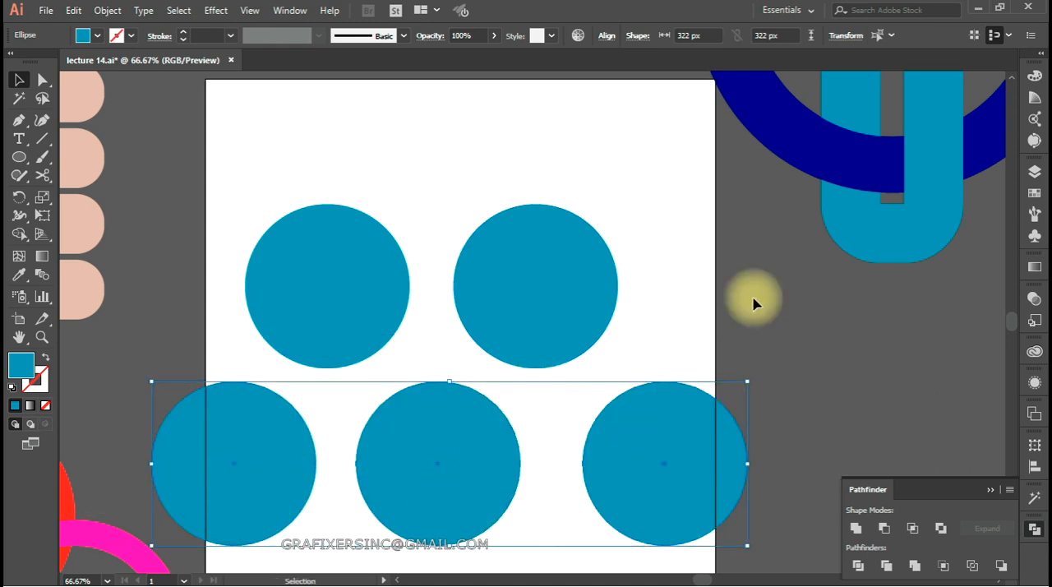
click(608, 37)
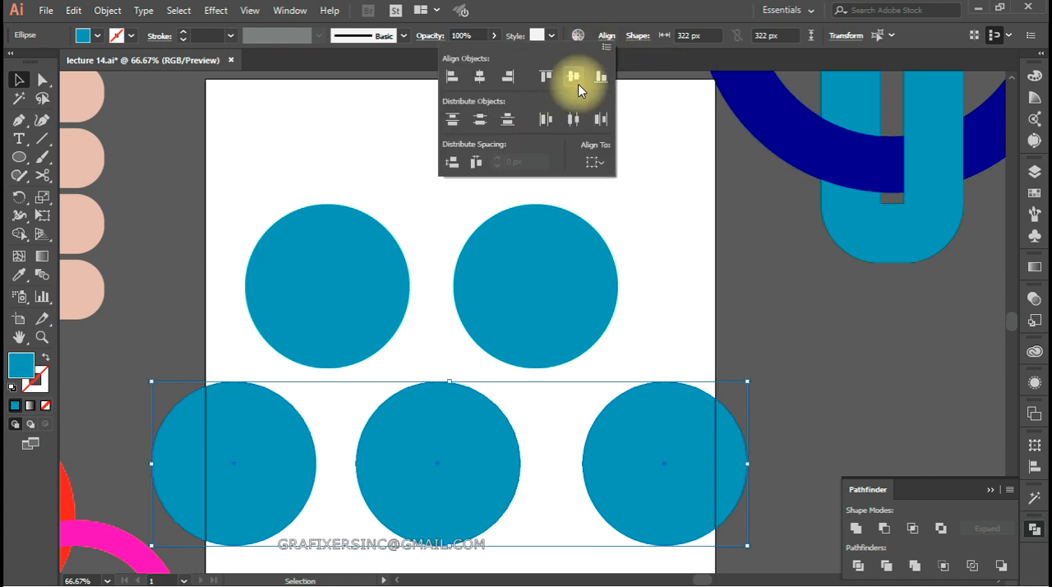
click(683, 244)
drag(265, 206, 622, 185)
click(606, 37)
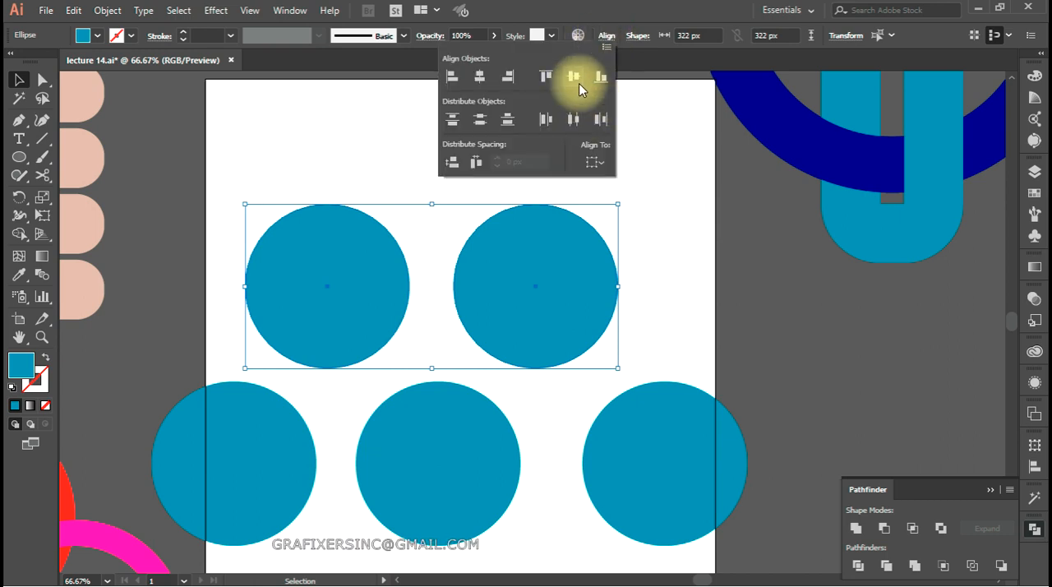
click(650, 207)
Select all five circles and distribute them evenly by their horizontal centres
shift+click(251, 499)
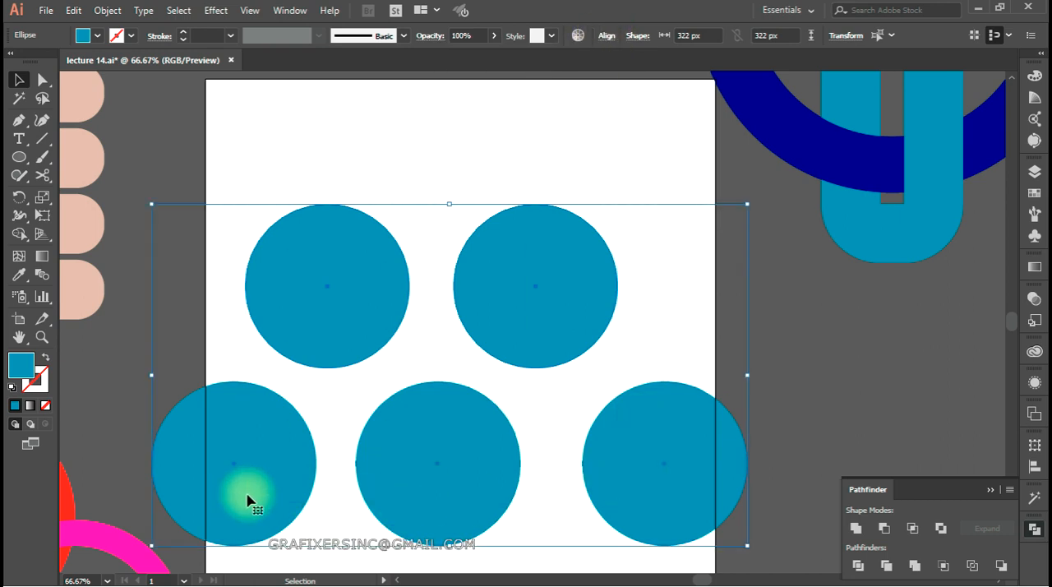
click(604, 38)
click(575, 121)
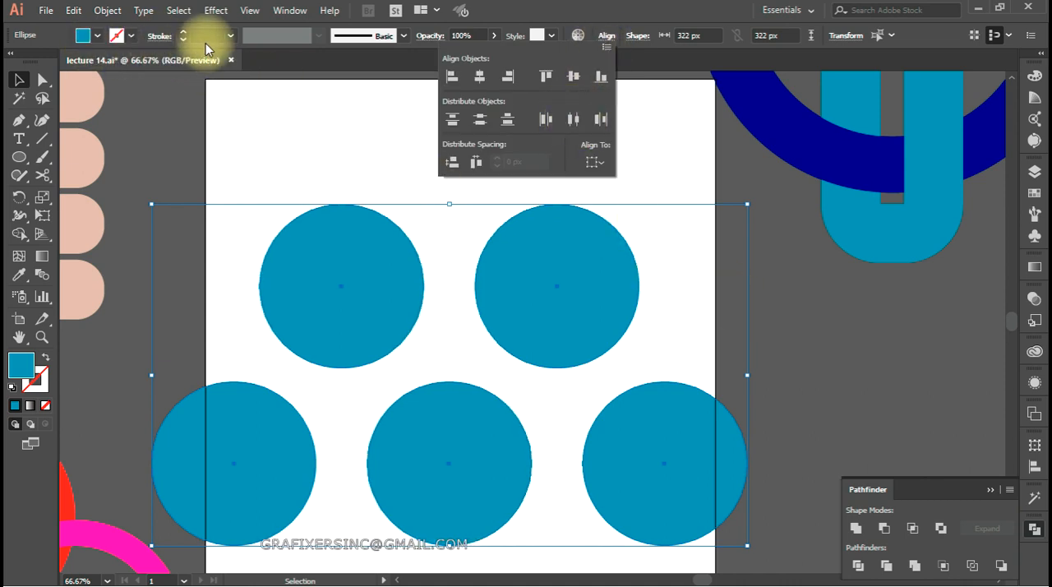
Swap fill and stroke on the five circles and set the stroke weight to 50 pt
click(47, 358)
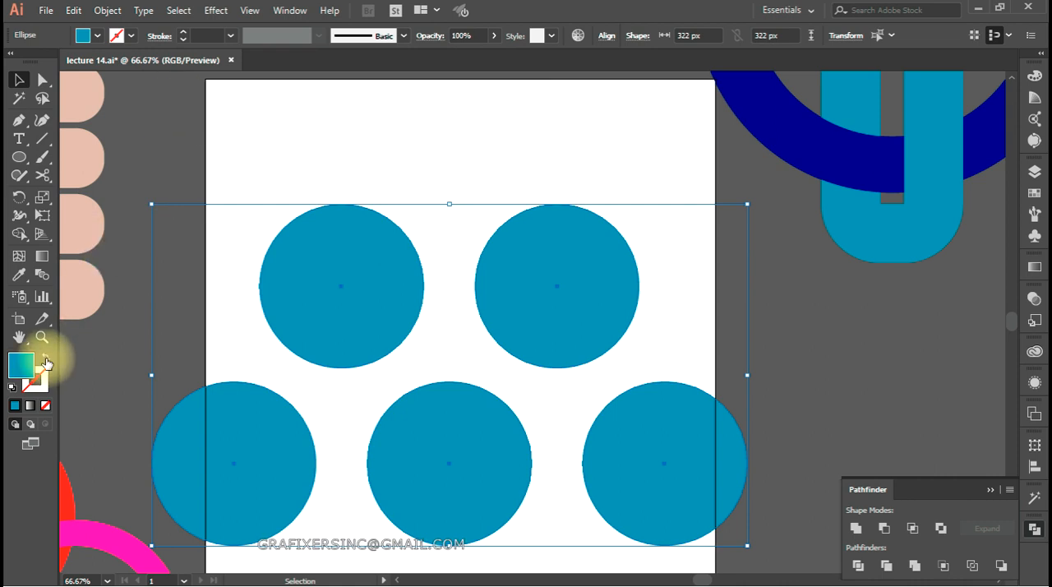
click(47, 362)
scroll(205, 35, up, 10)
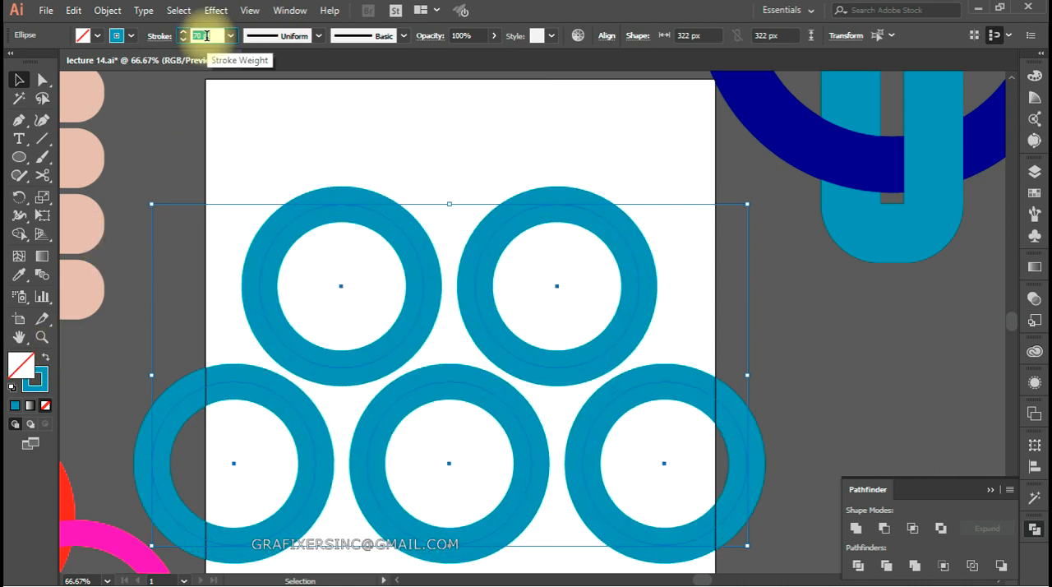
scroll(206, 35, down, 3)
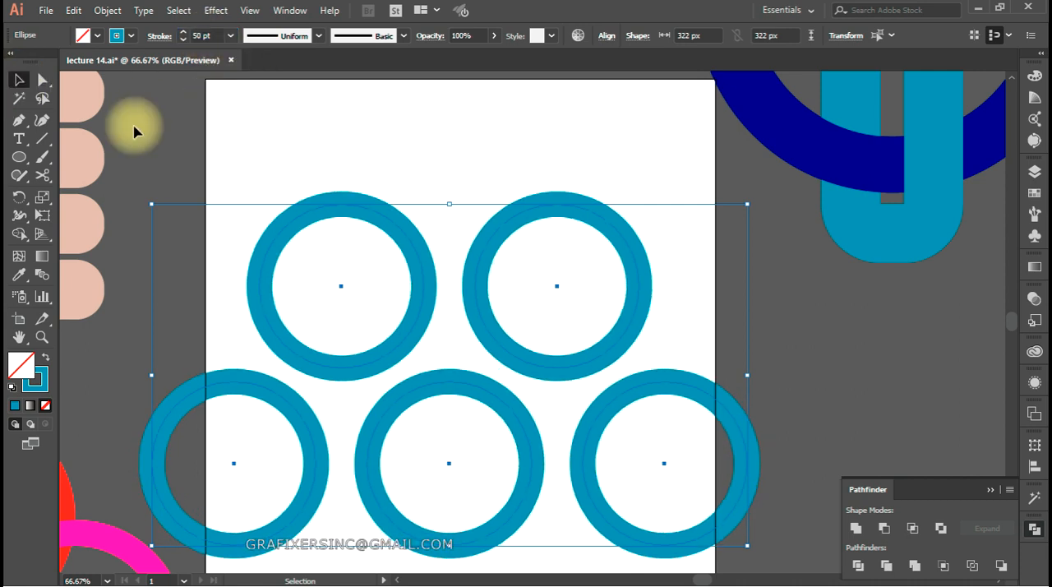
click(316, 184)
Move the lower-left ring inward to touch the middle ring and distribute all five rings by horizontal centres
drag(322, 444, 352, 440)
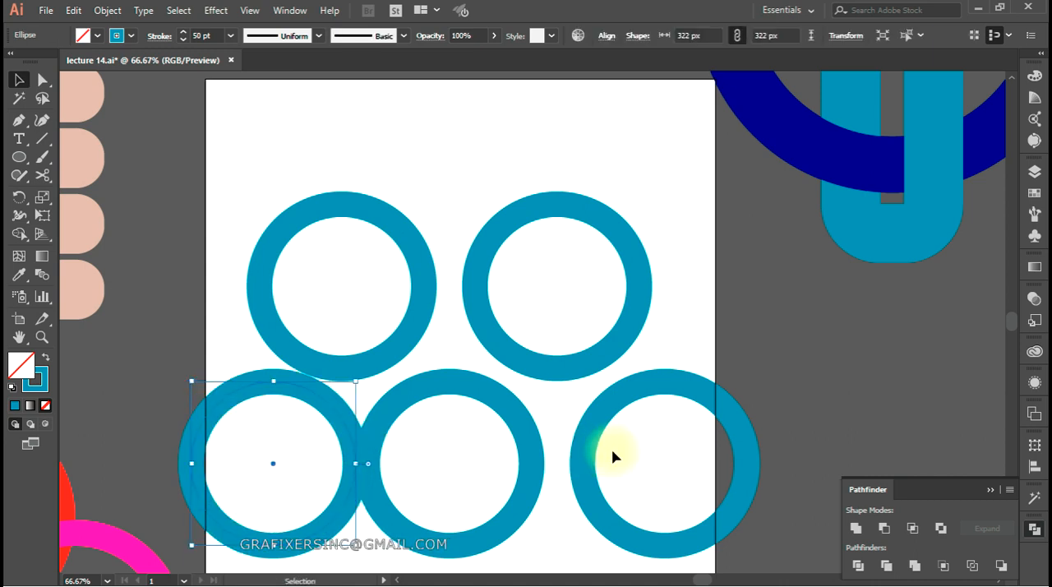
drag(699, 206, 272, 495)
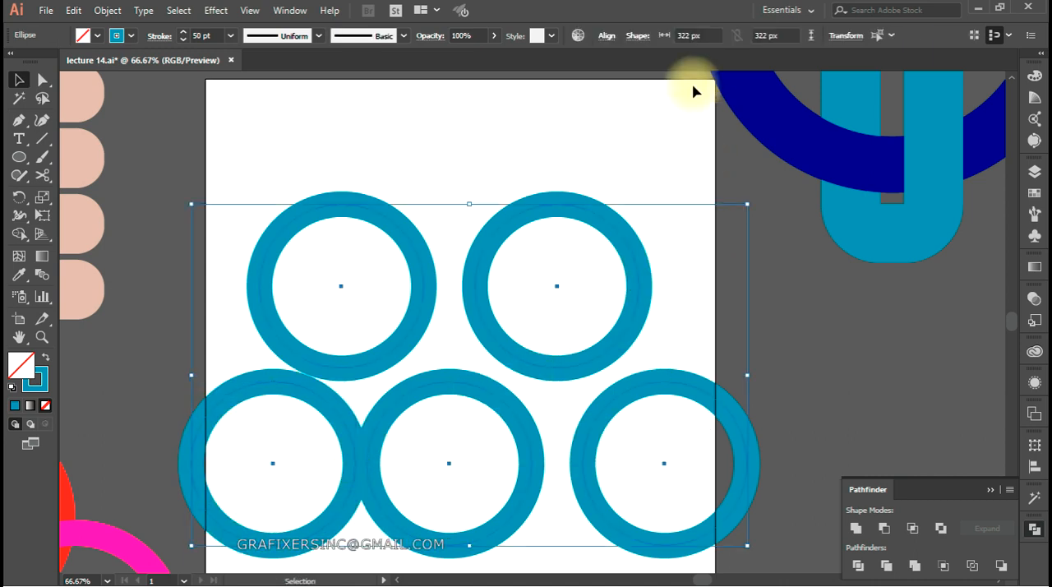
click(607, 37)
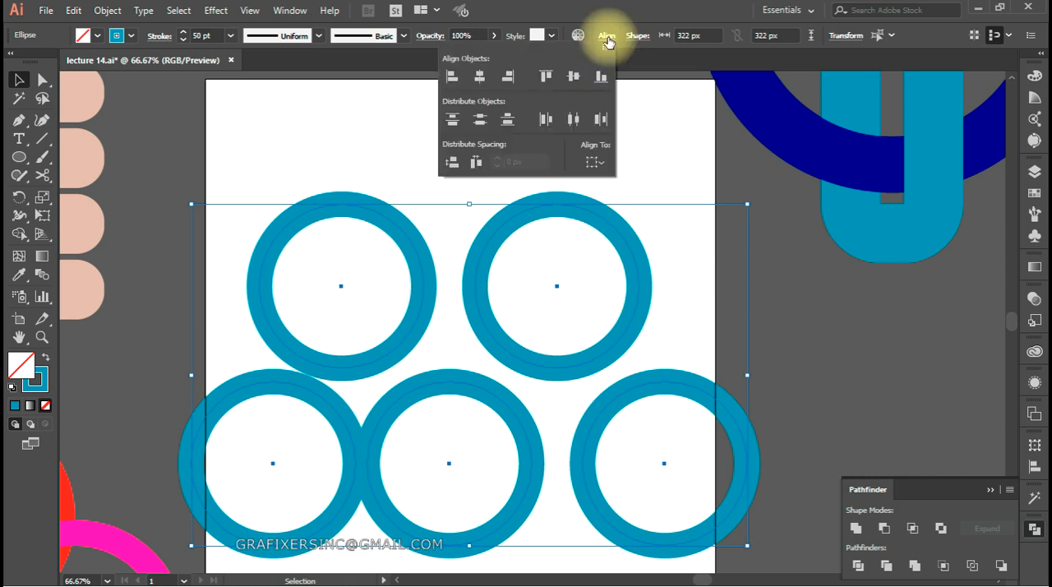
click(574, 120)
click(203, 298)
click(190, 429)
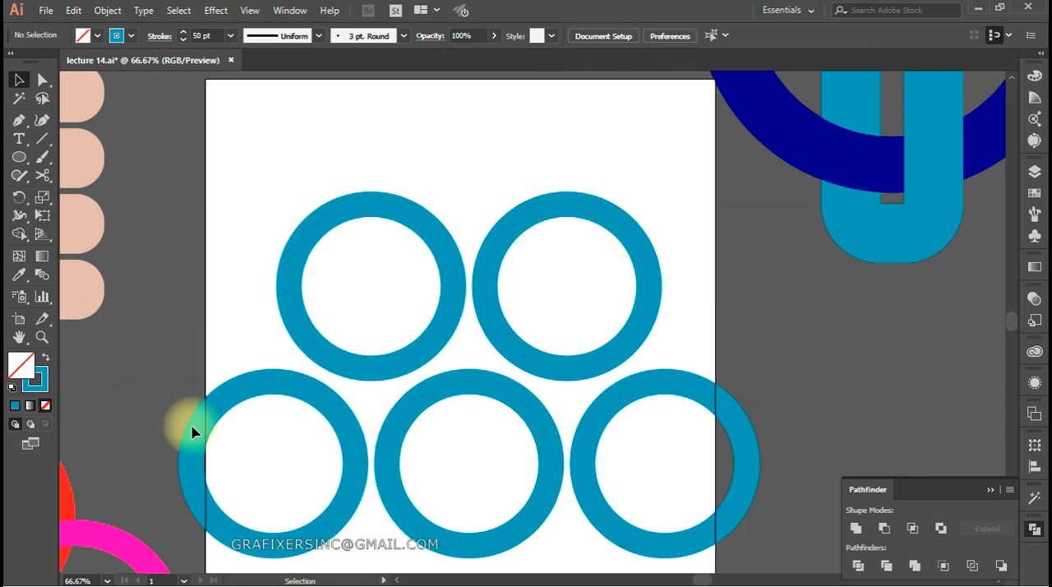
Shift the lower-left ring right to overlap its neighbour and redistribute the five rings by horizontal centres
drag(203, 441, 264, 444)
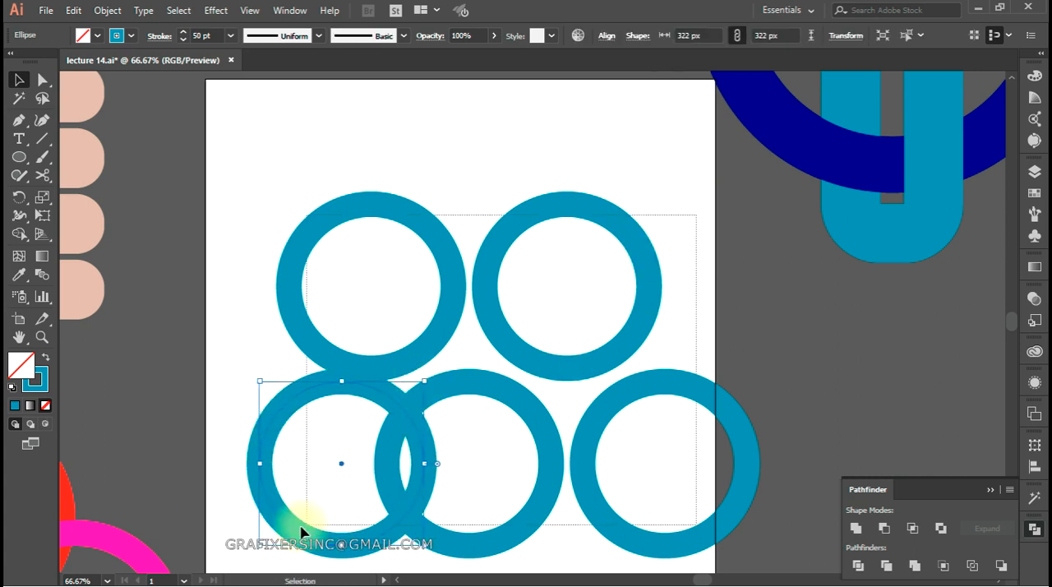
key(ctrl+a)
click(606, 36)
click(573, 121)
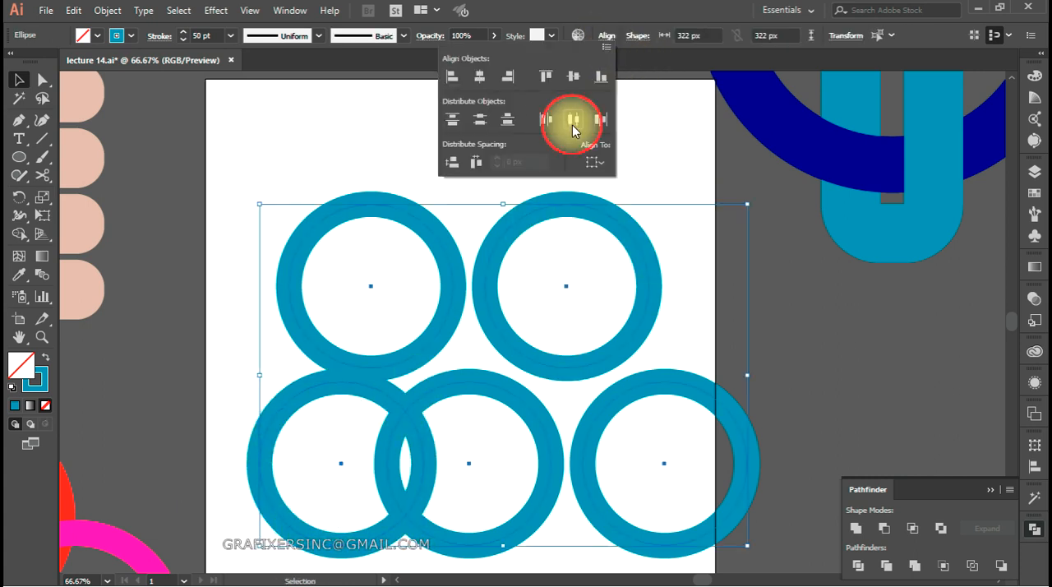
click(176, 386)
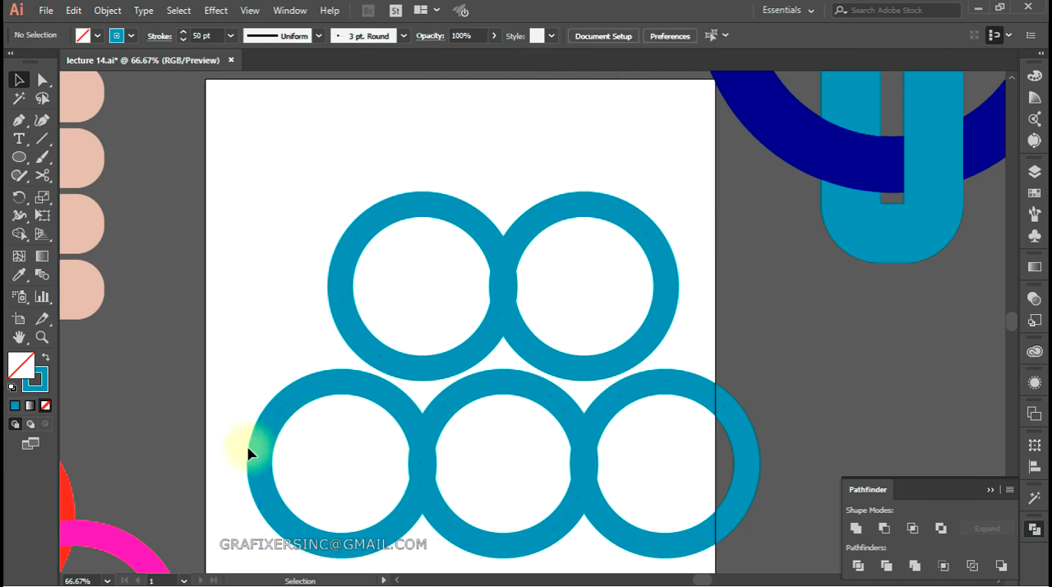
Move the lower-left ring further over the middle ring and select all five rings
drag(260, 455, 304, 458)
drag(705, 235, 268, 526)
click(606, 35)
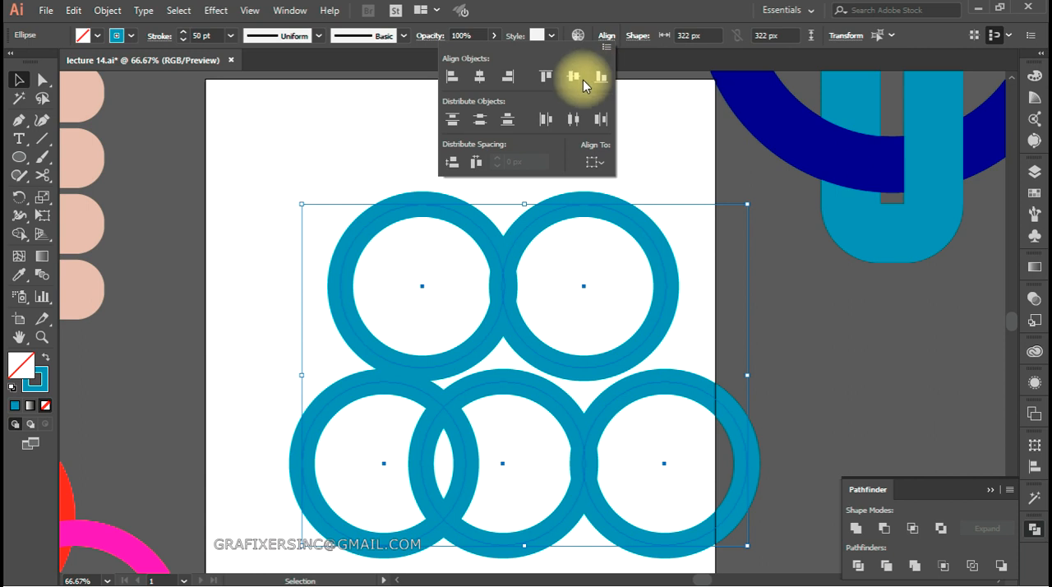
click(582, 81)
key(a)
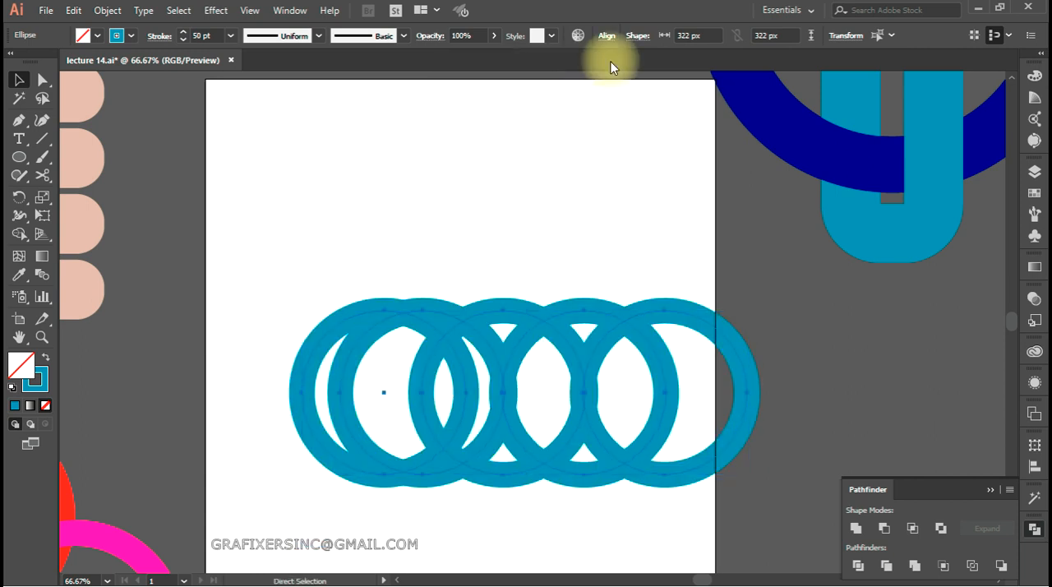
key(ctrl+z)
Distribute the five selected rings evenly by their horizontal centres
click(607, 35)
click(575, 120)
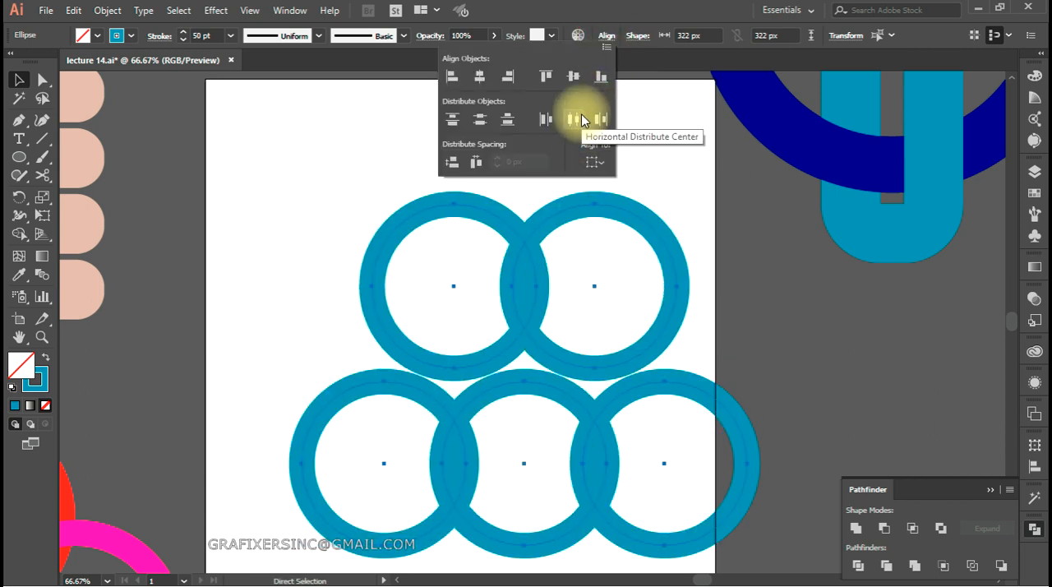
key(v)
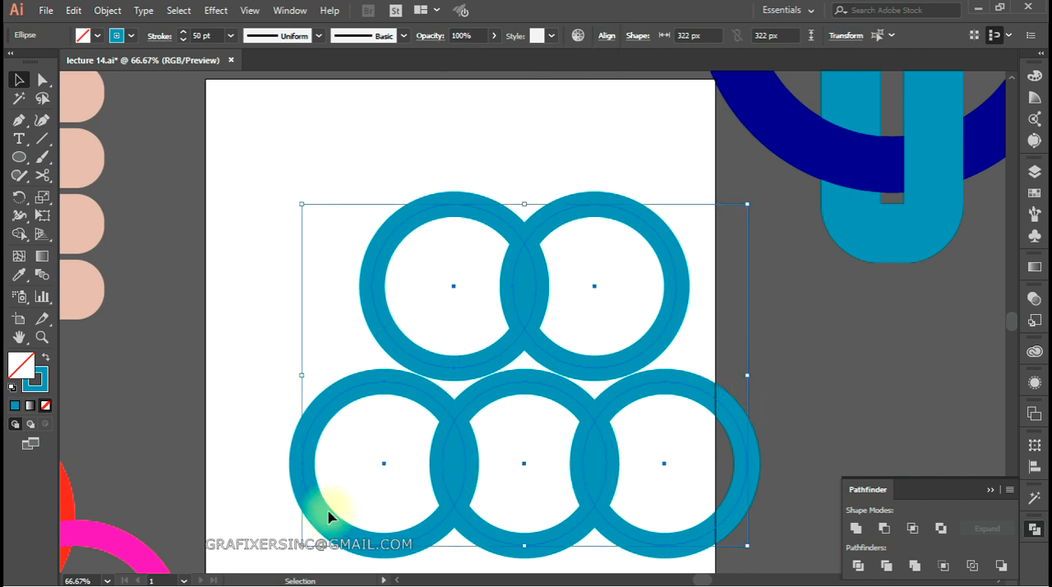
Nudge the lower-left ring slightly right and respace all five rings by horizontal centres, leaving narrow gaps inside the overlaps
click(265, 458)
drag(302, 470, 324, 472)
drag(721, 300, 337, 505)
click(606, 35)
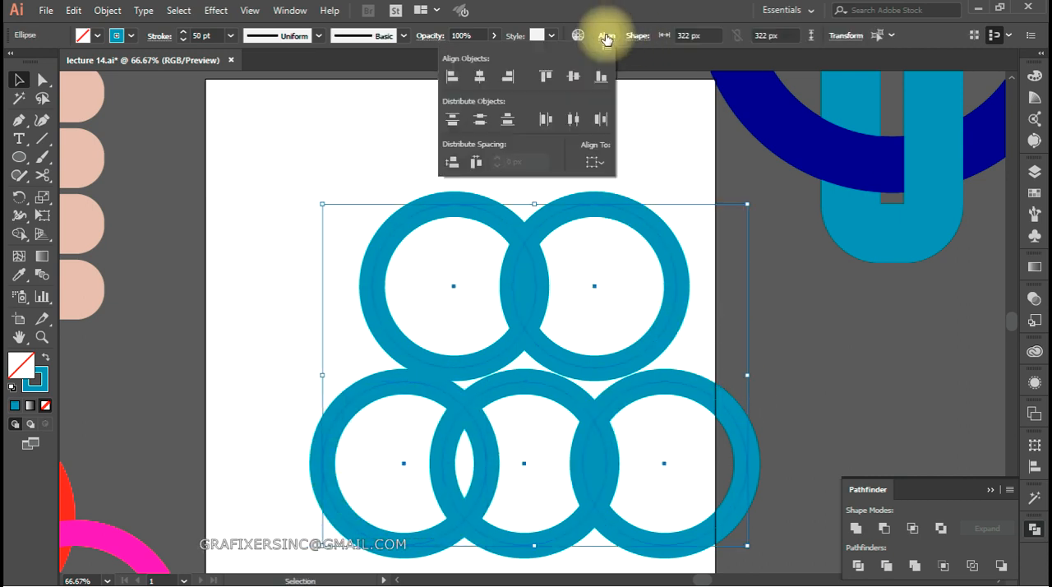
click(574, 120)
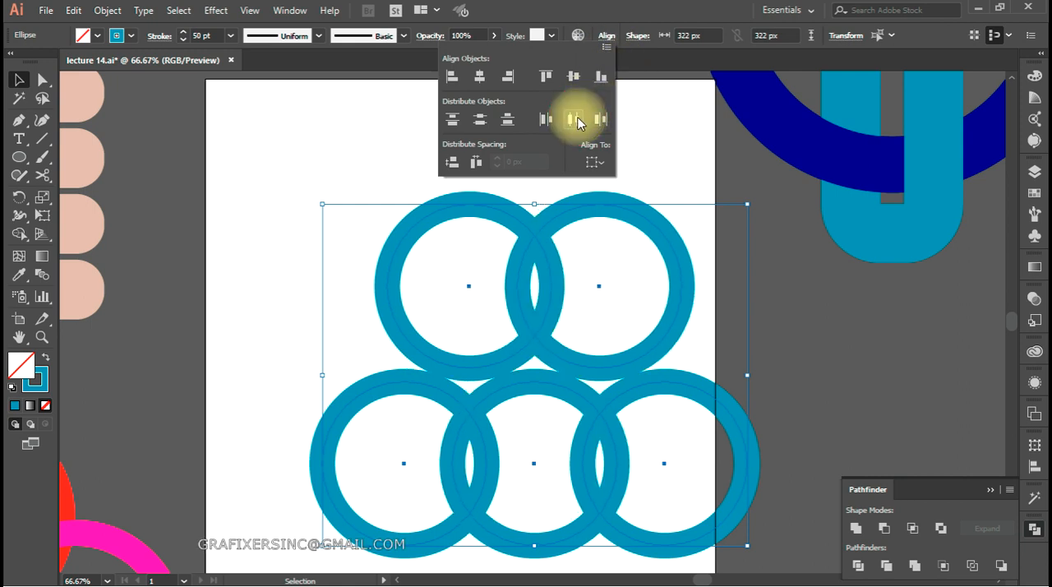
click(737, 232)
click(634, 159)
Move the two upper rings straight down so they overlap the three lower rings
drag(625, 154, 427, 335)
drag(529, 246, 527, 327)
click(438, 342)
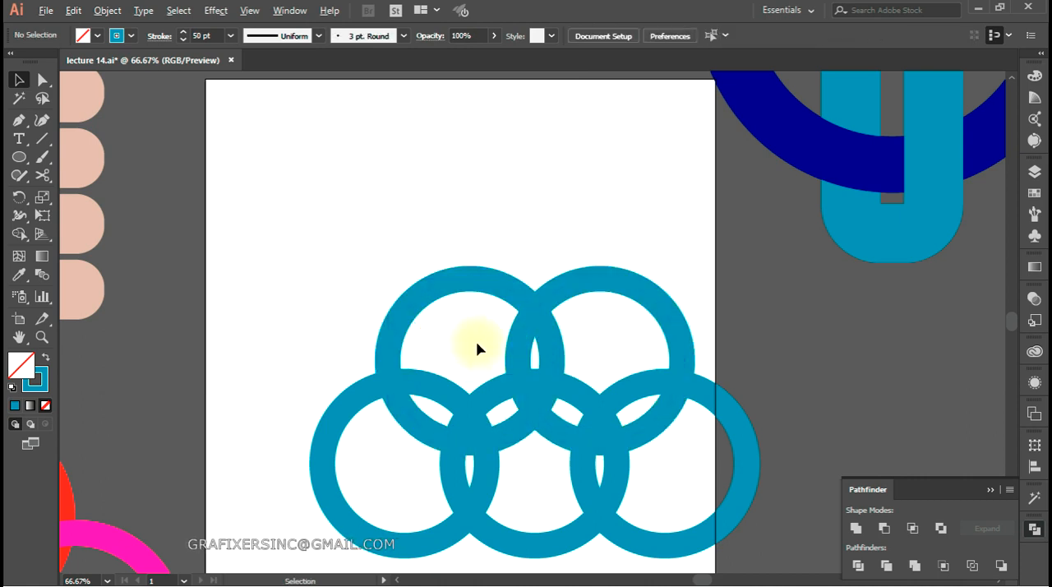
Expand the fill and stroke of all five blue rings
scroll(475, 347, down, 1)
drag(469, 345, 591, 272)
scroll(616, 286, down, 1)
drag(609, 315, 550, 318)
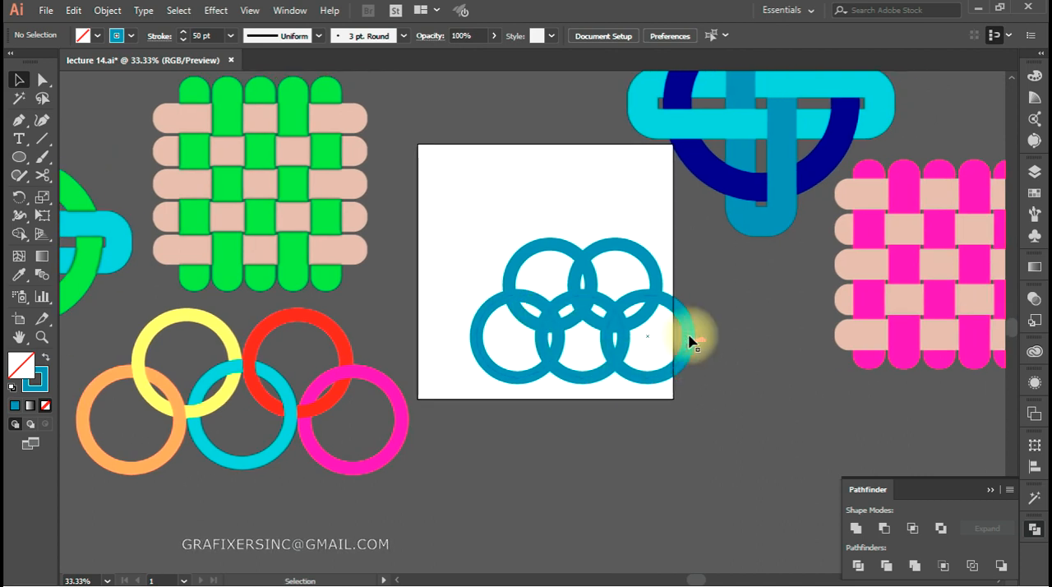
scroll(716, 381, up, 1)
drag(677, 344, 627, 419)
click(576, 309)
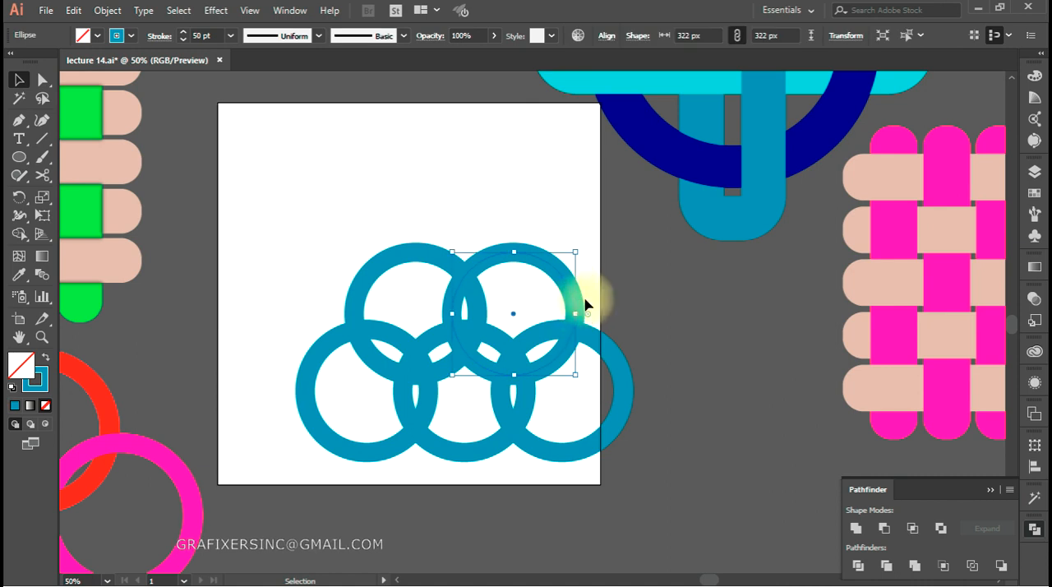
drag(617, 241, 326, 483)
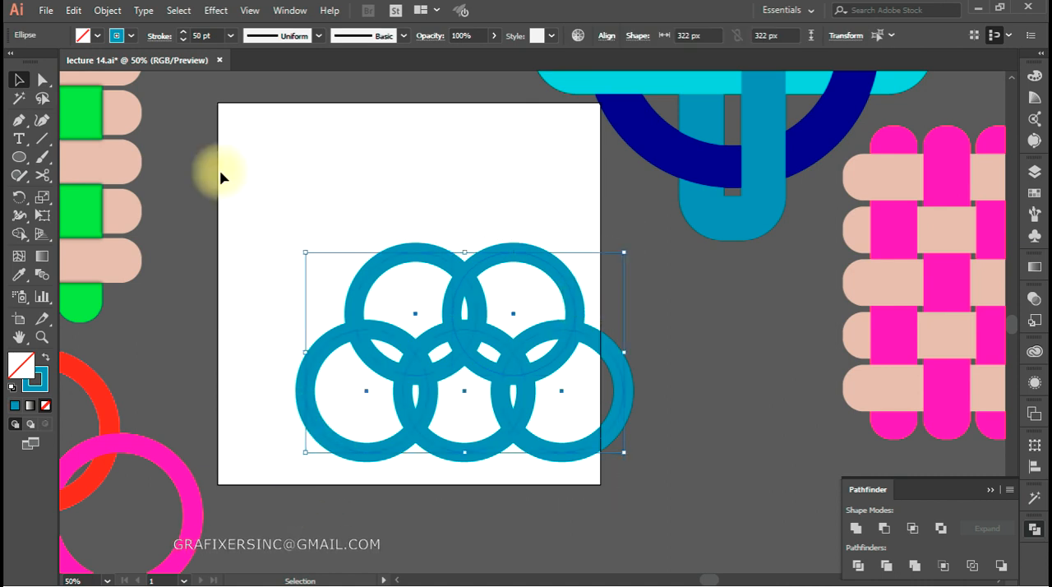
click(107, 10)
click(161, 171)
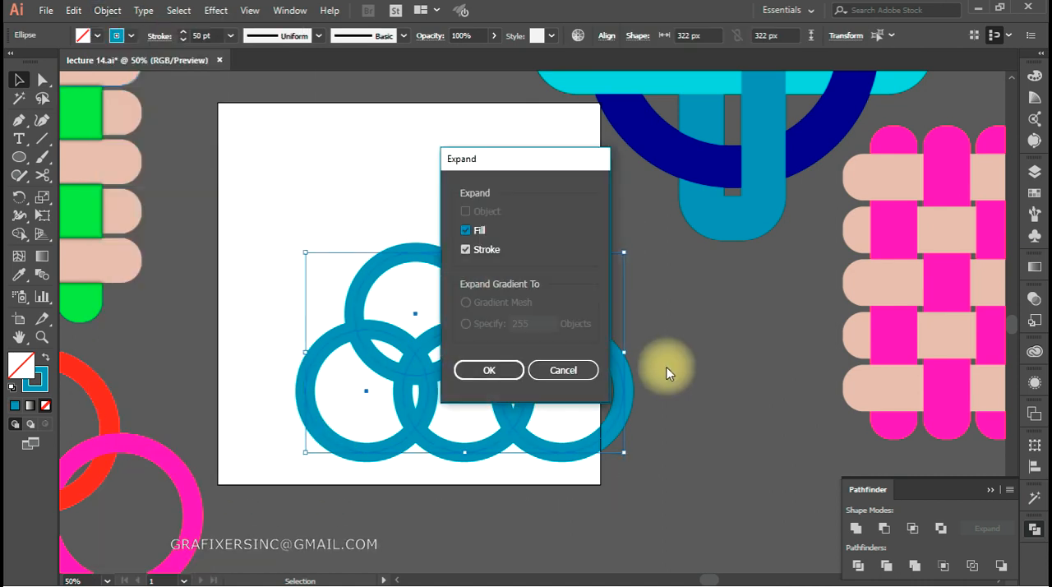
click(475, 371)
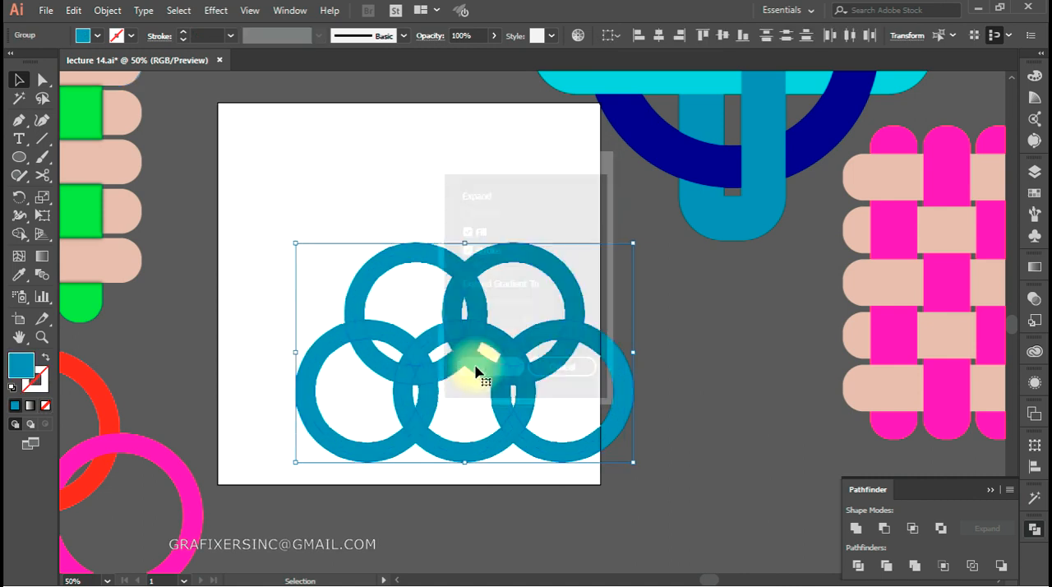
Fill the upper-left ring with bright green and the upper-right ring with magenta
click(469, 477)
click(417, 261)
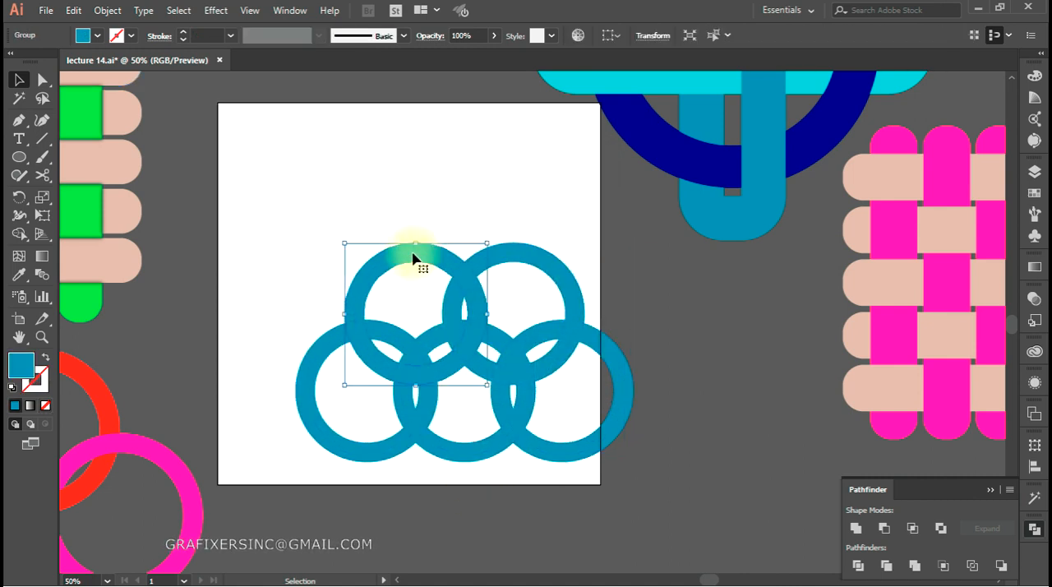
click(97, 35)
click(77, 62)
click(531, 267)
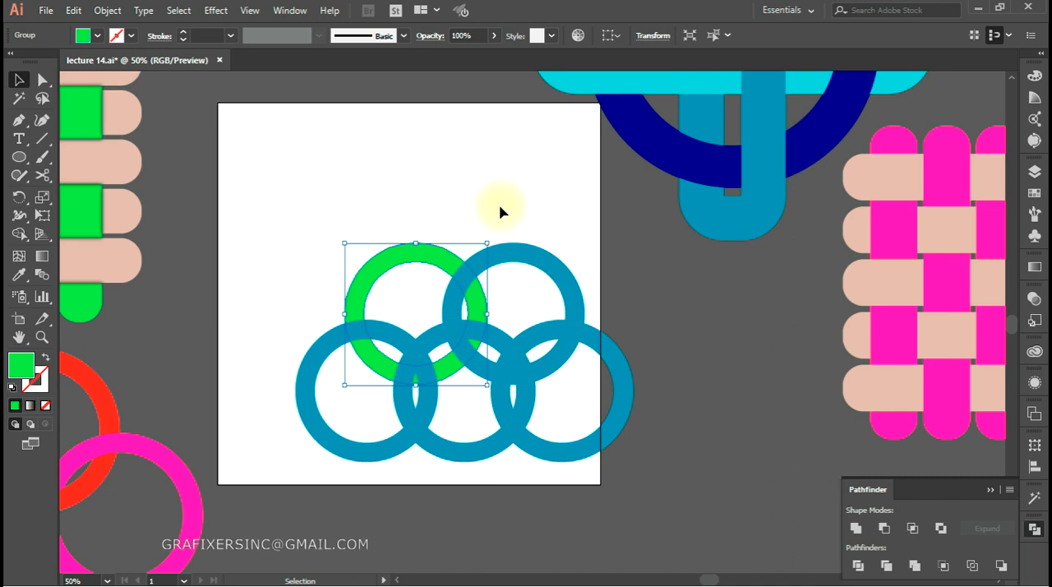
click(536, 262)
click(96, 36)
click(110, 61)
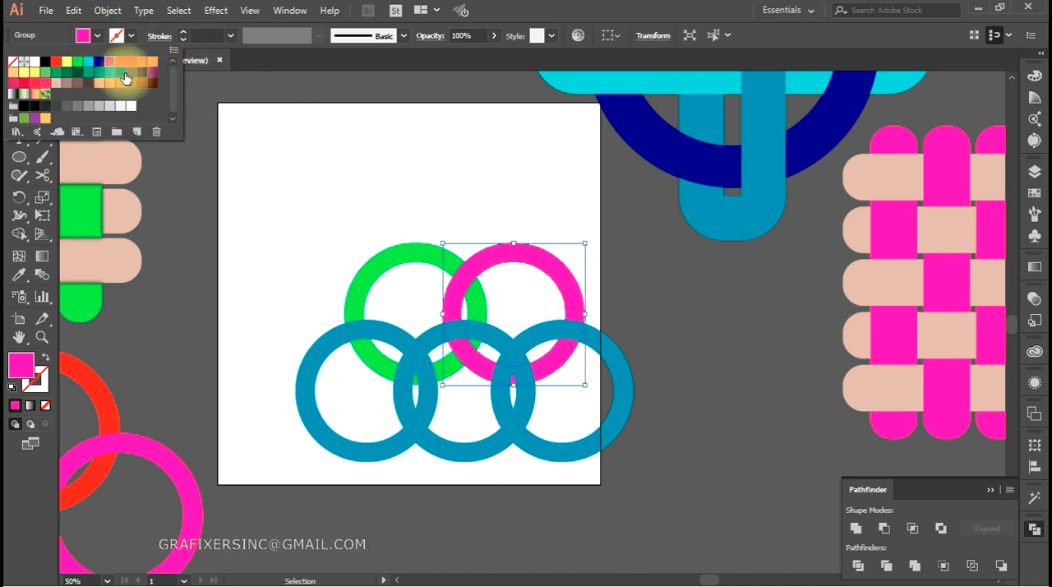
Fill the lower-left ring with dark teal
click(319, 415)
click(341, 454)
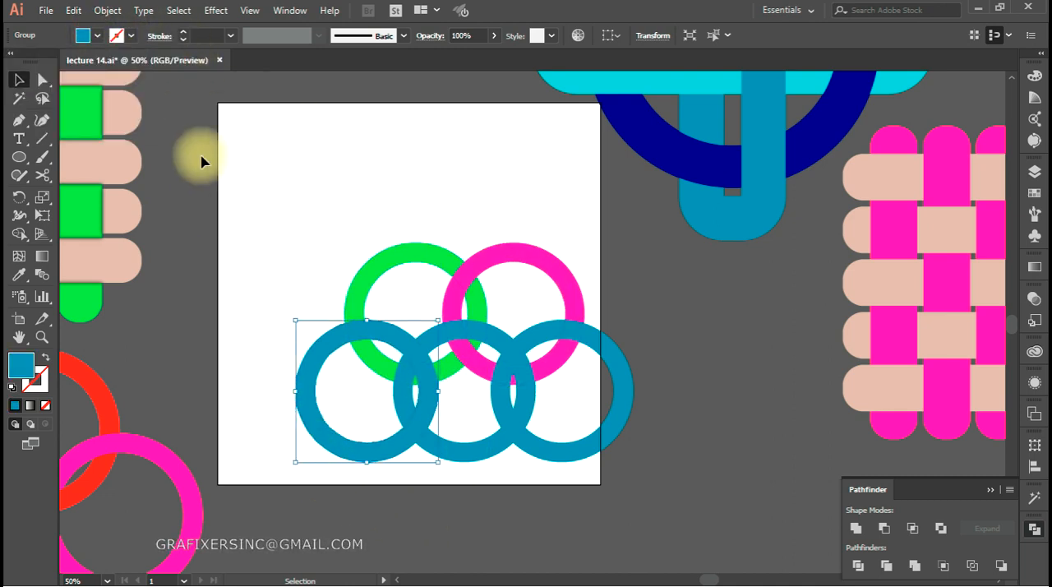
click(89, 36)
click(78, 62)
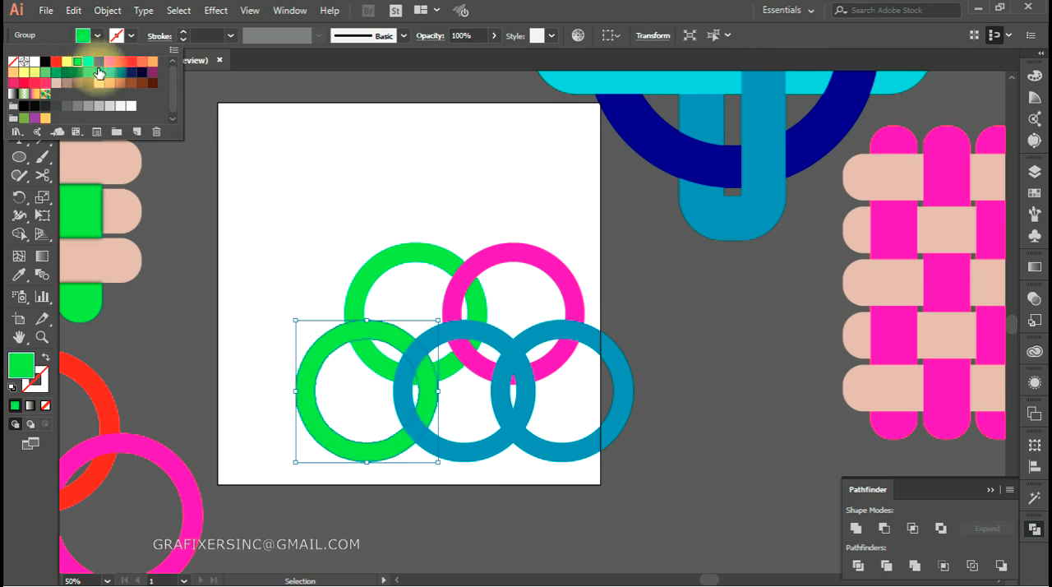
click(103, 76)
Fill the lower middle ring with pale yellow and the lower-right ring with red
click(440, 389)
click(88, 36)
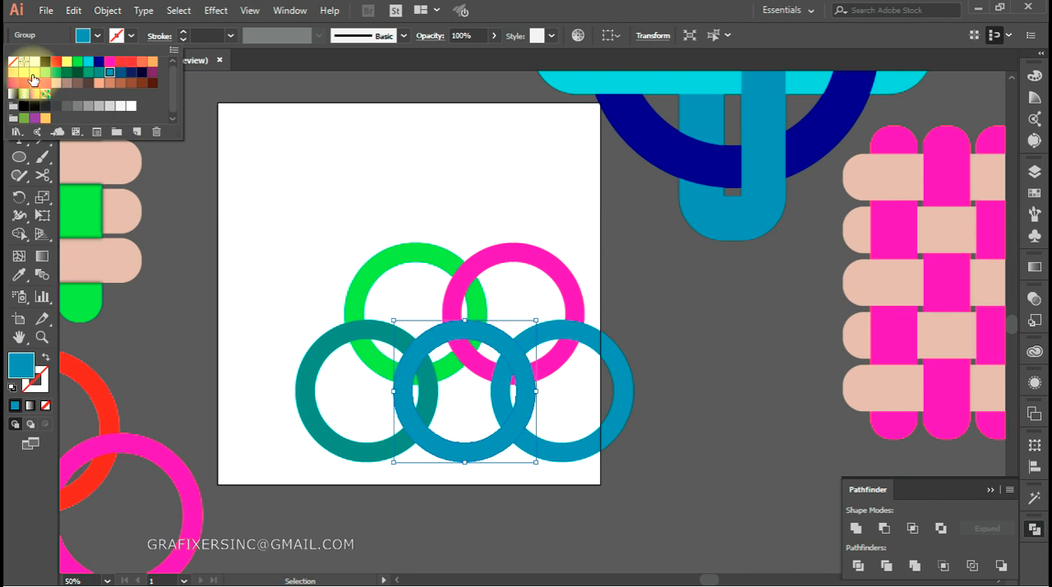
click(24, 72)
click(655, 471)
drag(578, 396, 630, 482)
click(88, 34)
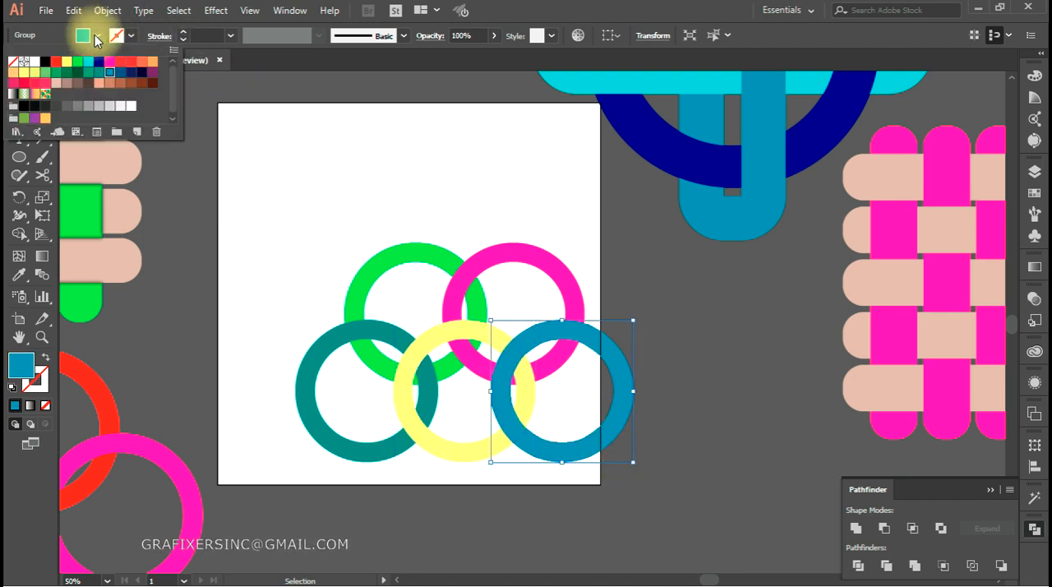
click(125, 64)
click(686, 312)
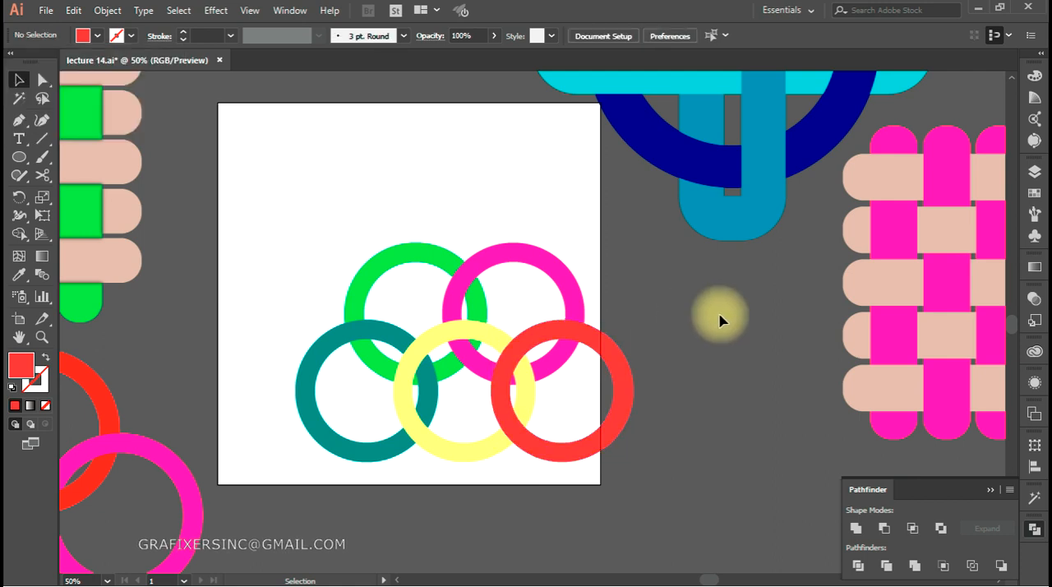
Move the finished sample ring group below the artboard and scale it down to about two thirds of its size
drag(427, 421, 754, 347)
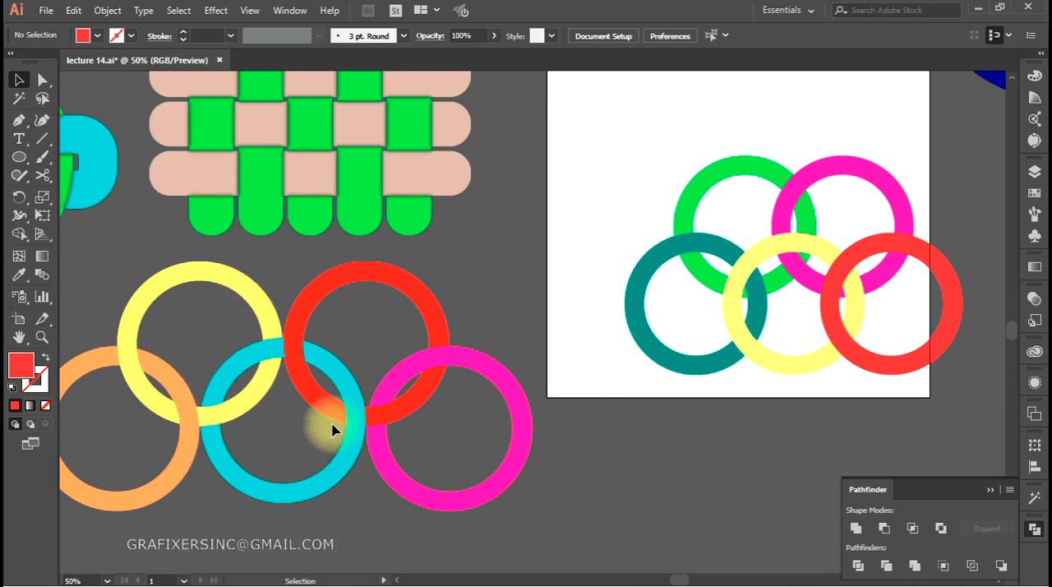
key(space)
mouse_move(648, 356)
mouse_down()
mouse_move(601, 369)
mouse_move(653, 365)
mouse_move(639, 366)
mouse_move(656, 341)
mouse_up()
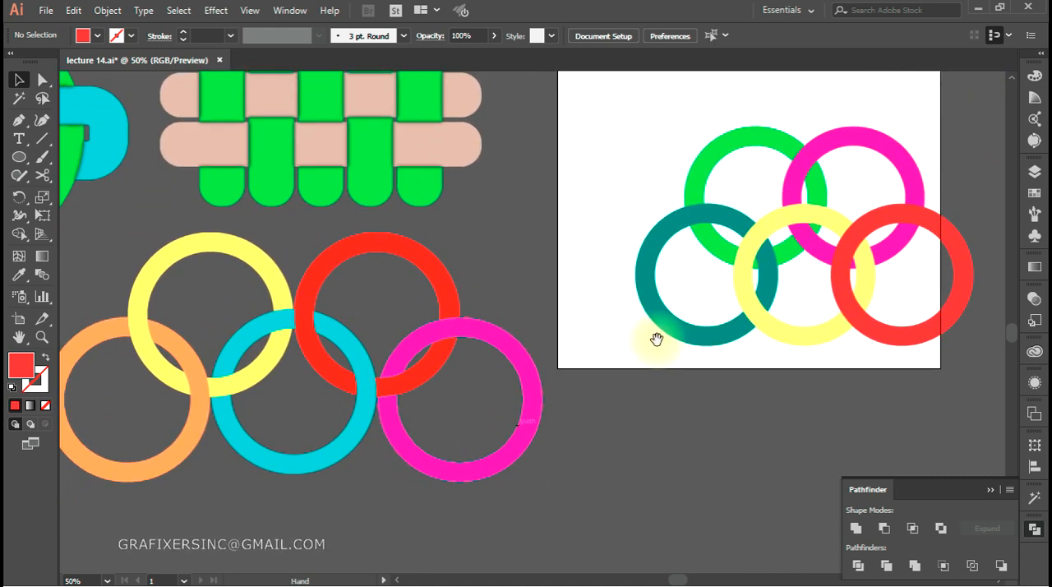
drag(282, 381, 625, 458)
key(space)
drag(578, 421, 234, 390)
drag(298, 396, 471, 426)
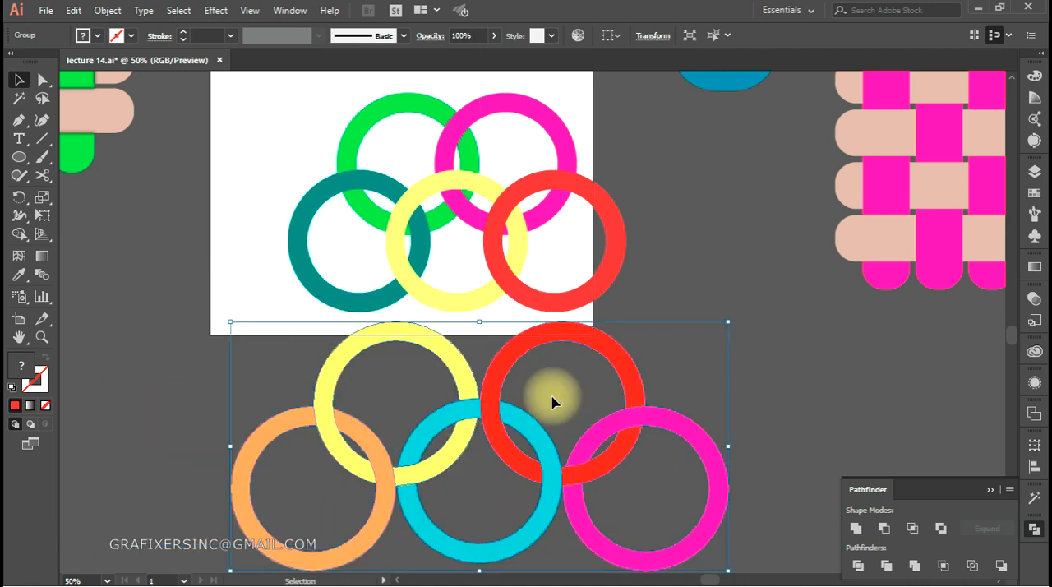
drag(731, 318, 689, 367)
key(space)
mouse_move(567, 375)
mouse_down()
mouse_move(641, 446)
mouse_move(616, 439)
mouse_move(564, 387)
mouse_up()
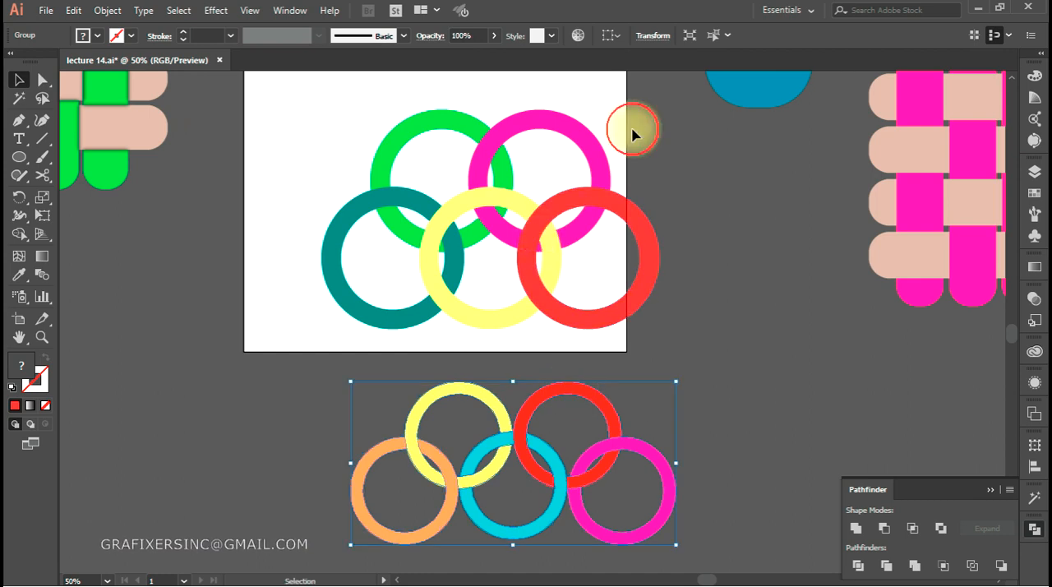
Move all five coloured rings left and slightly up so they sit fully inside the artboard
drag(629, 129, 404, 278)
drag(441, 234, 385, 224)
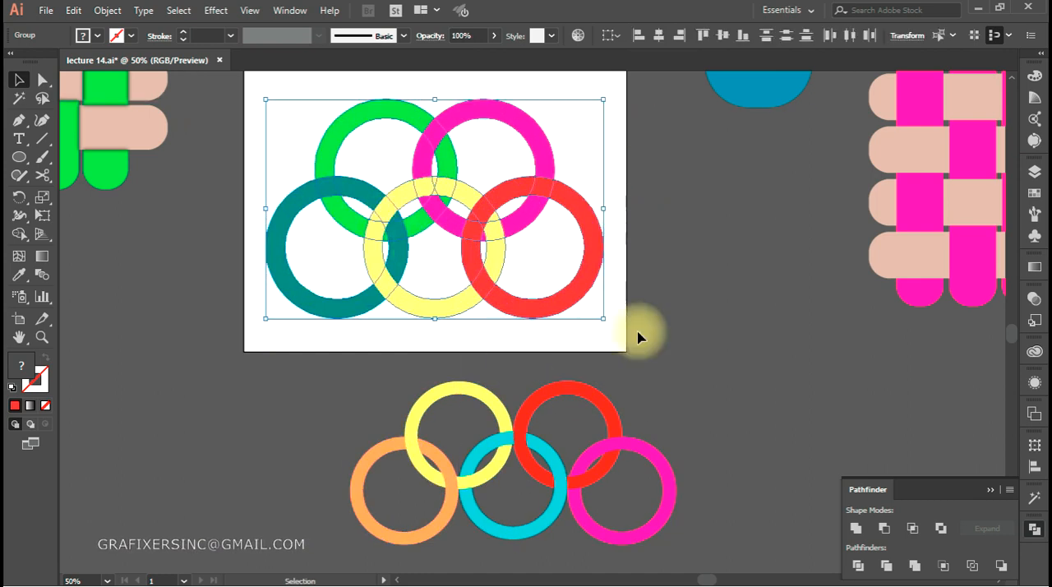
drag(638, 336, 715, 336)
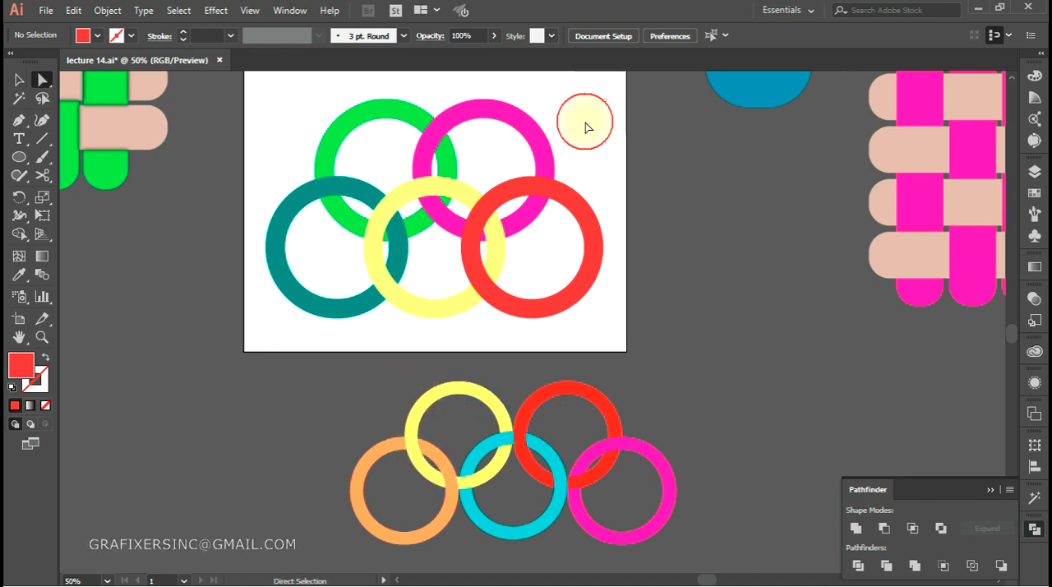
Try to interlace the upper-left and lower-left rings by uniting their overlapping segments with Shape Builder
drag(585, 126, 235, 329)
click(20, 234)
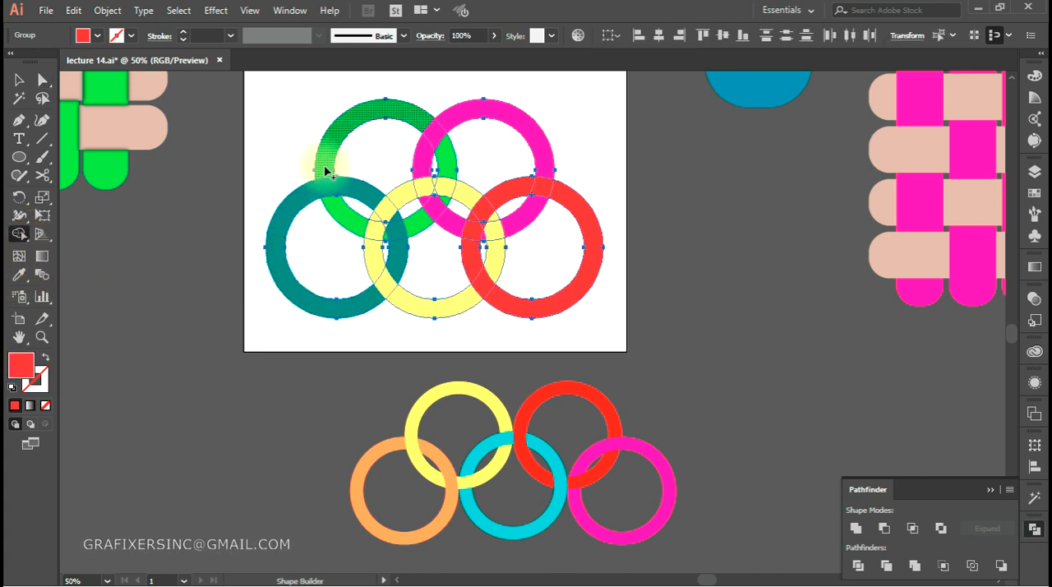
click(336, 208)
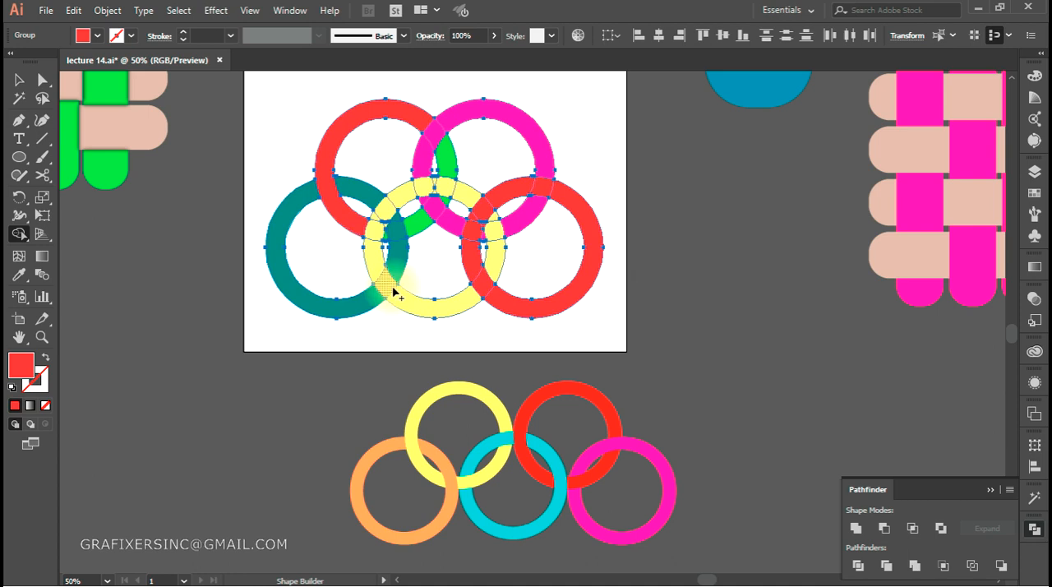
click(359, 200)
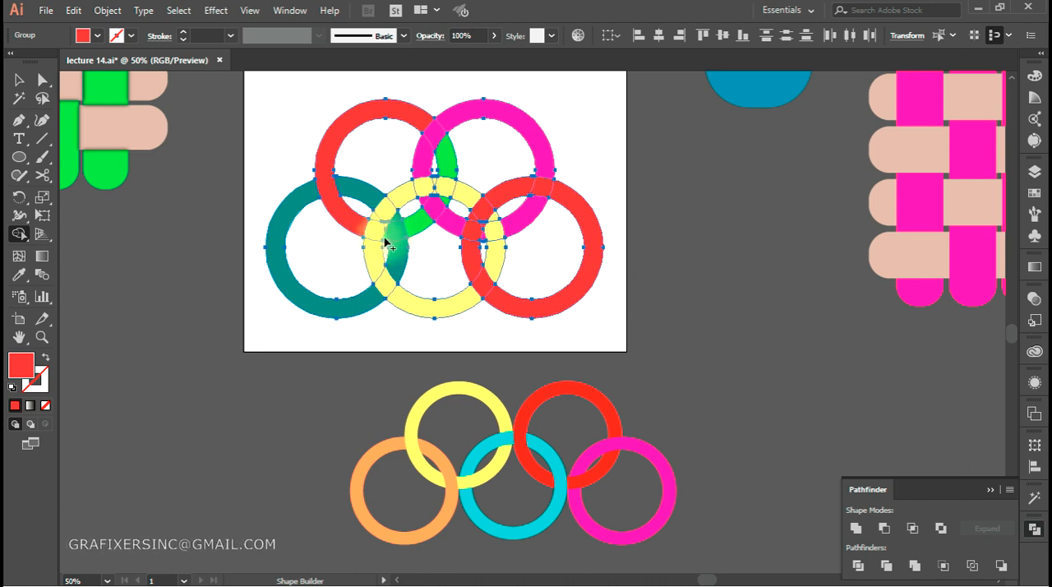
click(415, 233)
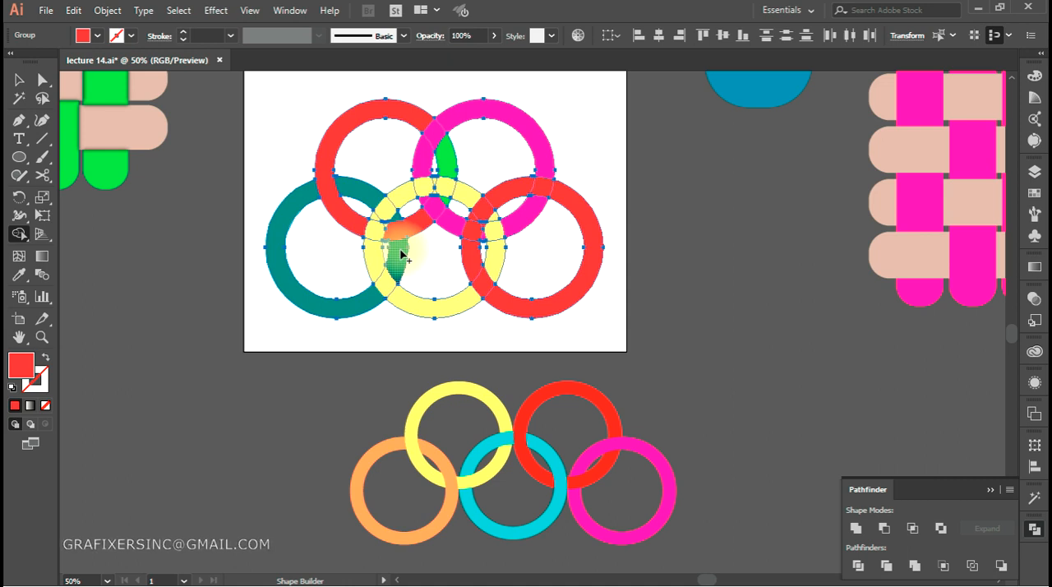
click(402, 257)
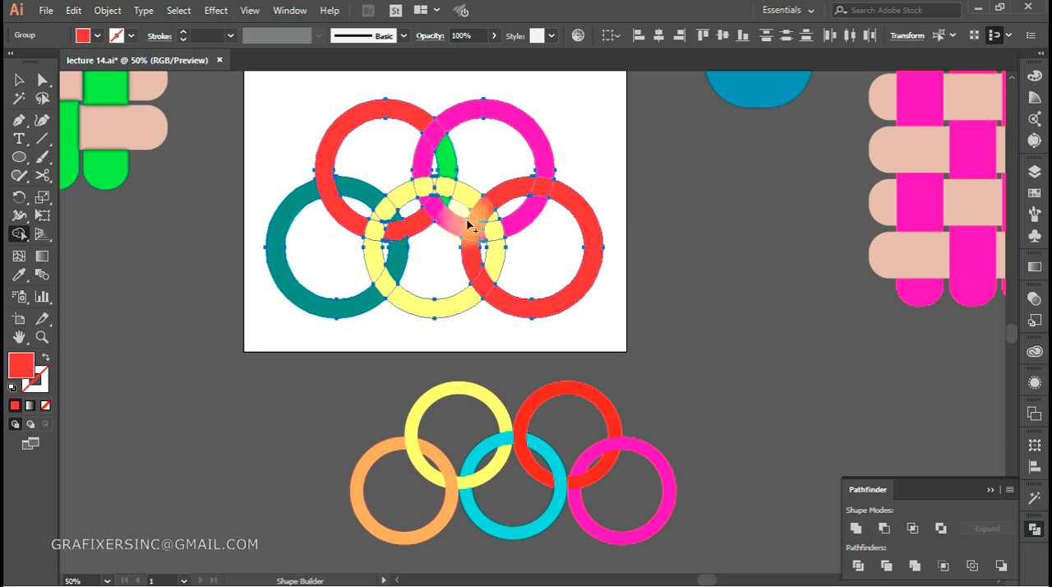
Undo the Shape Builder merges, moves, fills and expansion back to the plain blue stroked rings
key(ctrl+z)
key(ctrl+z)
key(ctrl+z)
key(ctrl+z)
key(ctrl+z)
key(ctrl+z)
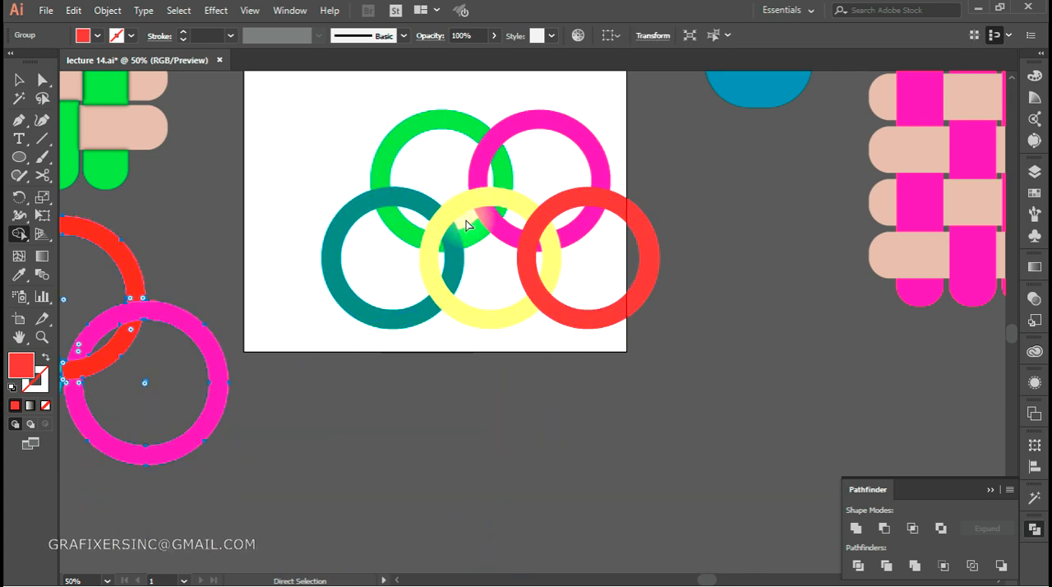
key(ctrl+z)
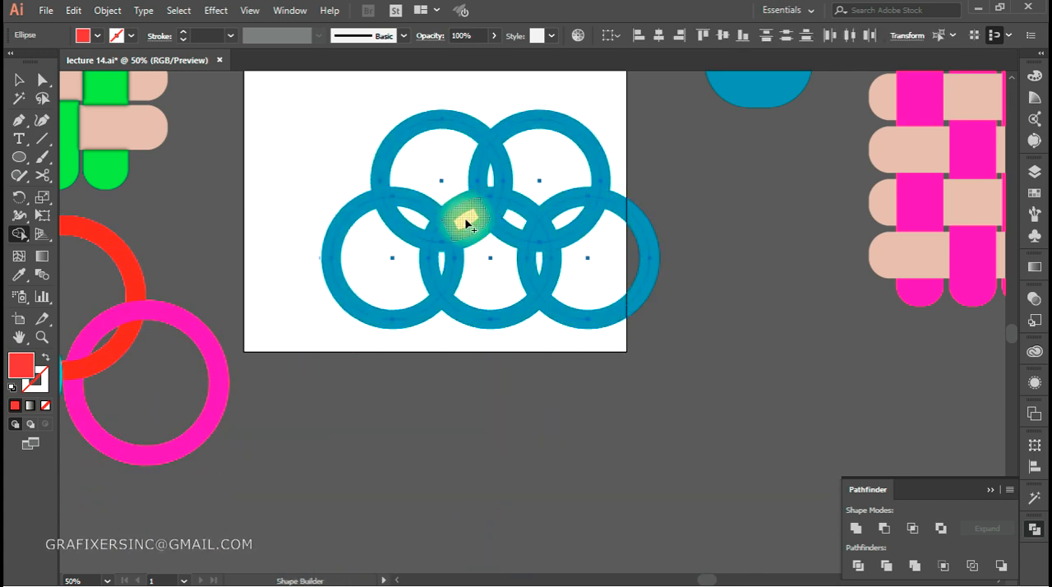
key(v)
click(617, 345)
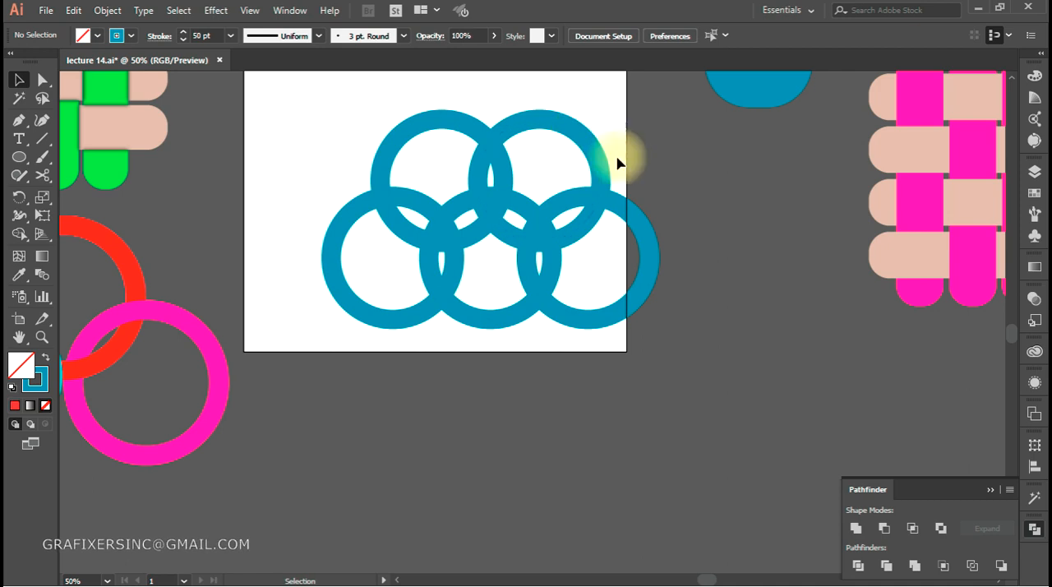
Move the lower-left ring left, away from the middle ring, and distribute all five rings by their horizontal centres
drag(435, 301, 556, 363)
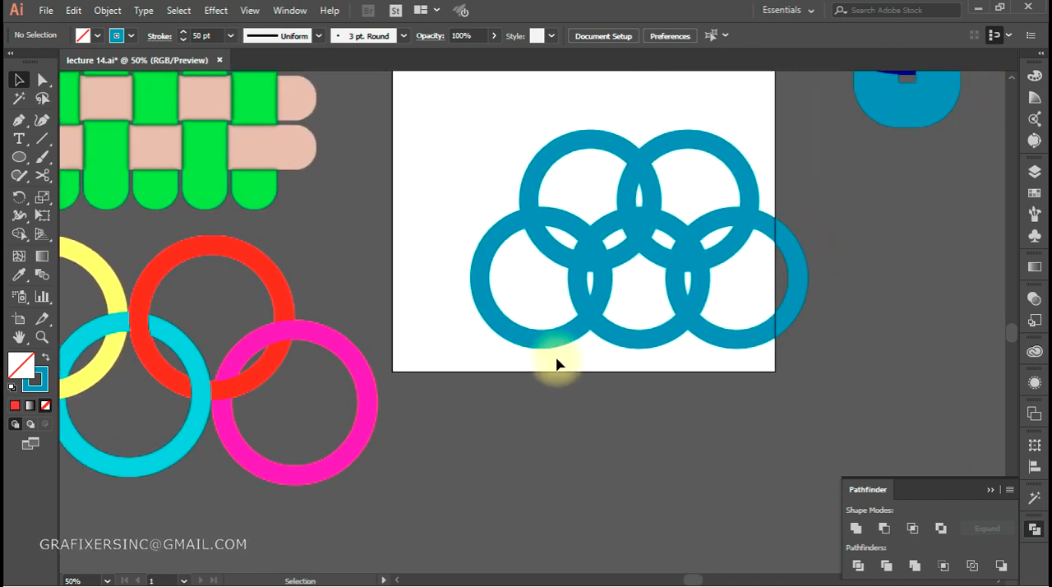
drag(784, 143, 446, 371)
click(470, 369)
drag(481, 302, 432, 303)
drag(822, 99, 463, 347)
click(604, 36)
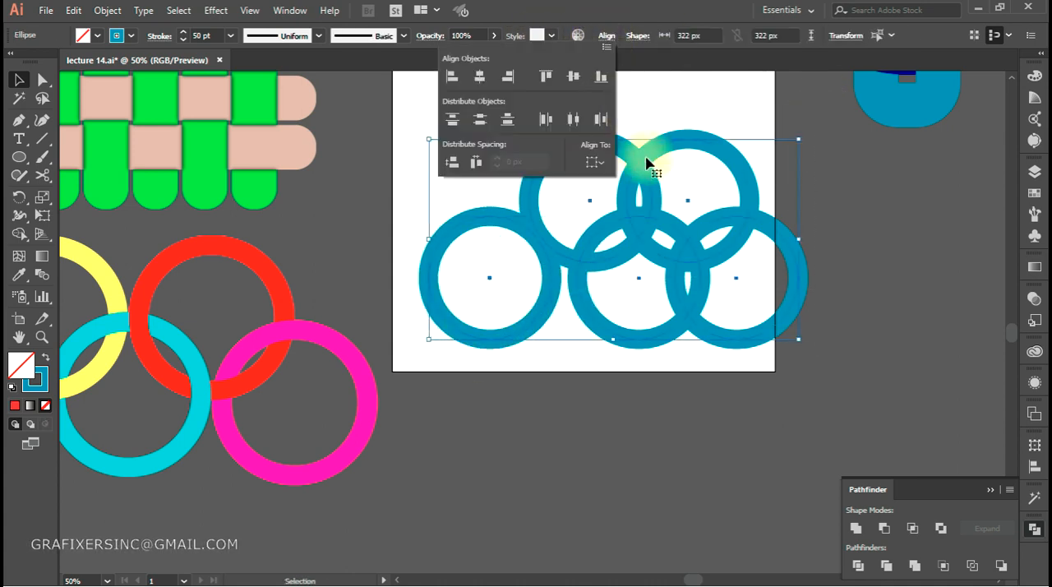
click(575, 121)
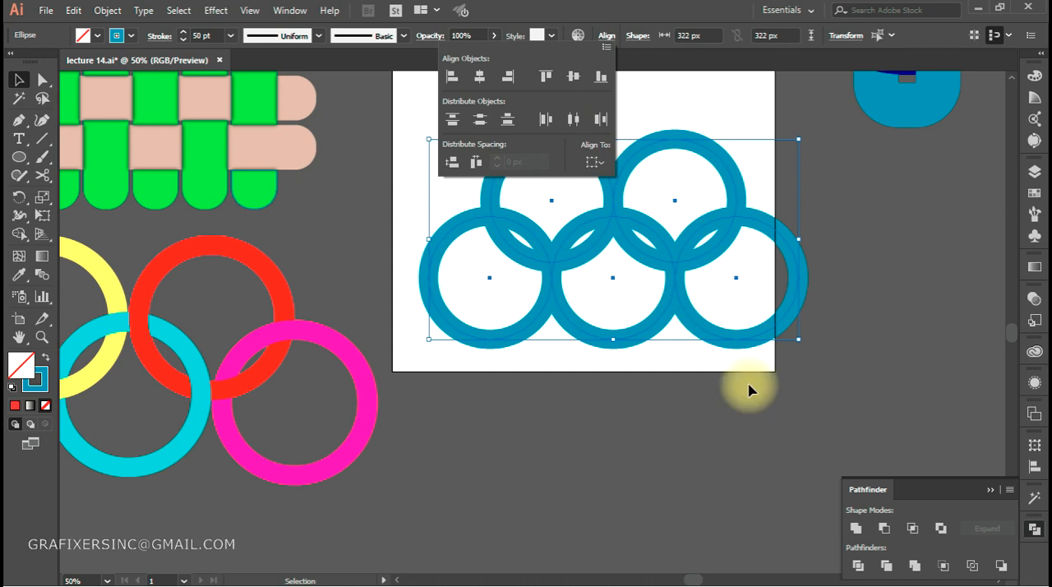
click(433, 321)
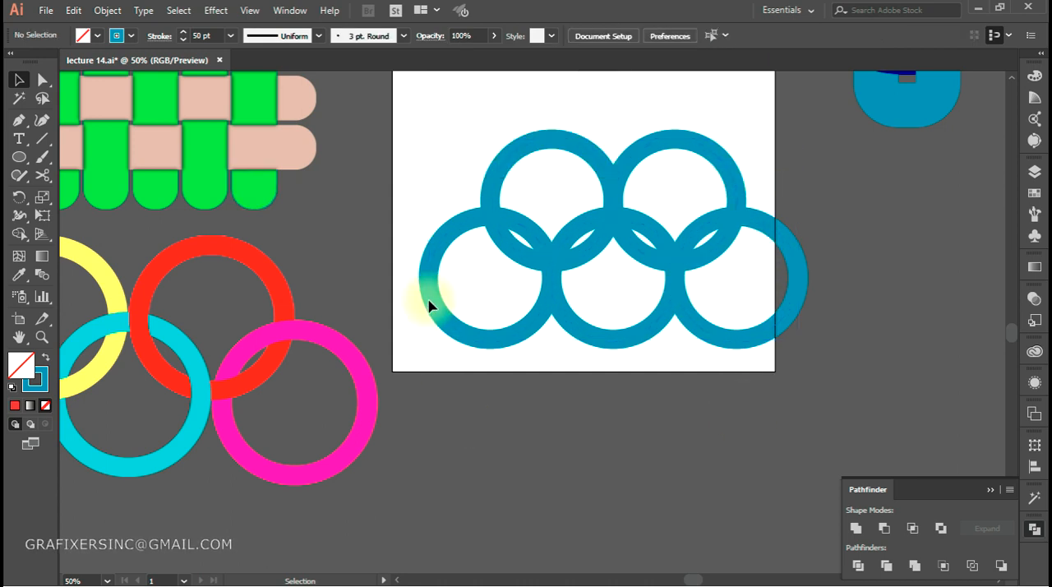
Shift the lower-left ring slightly further left and redistribute all five rings by horizontal centres to widen their spacing
drag(422, 305, 411, 303)
drag(794, 134, 424, 393)
click(606, 36)
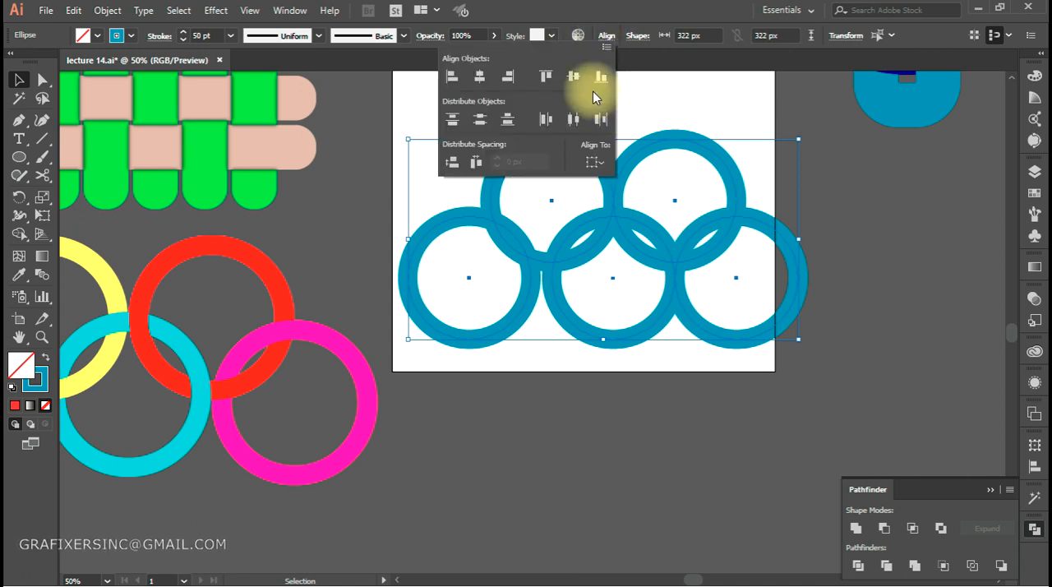
click(573, 120)
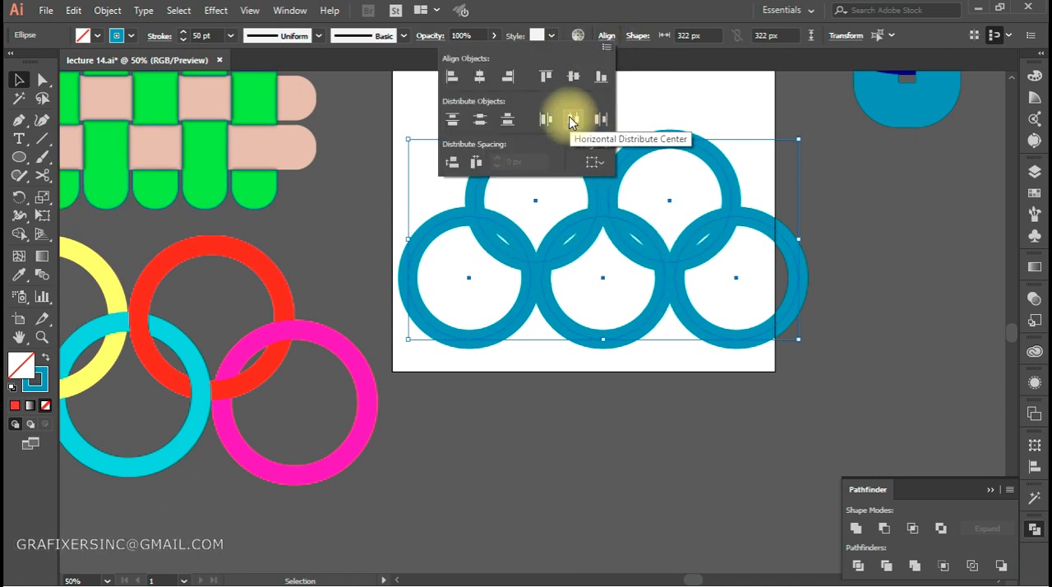
click(582, 387)
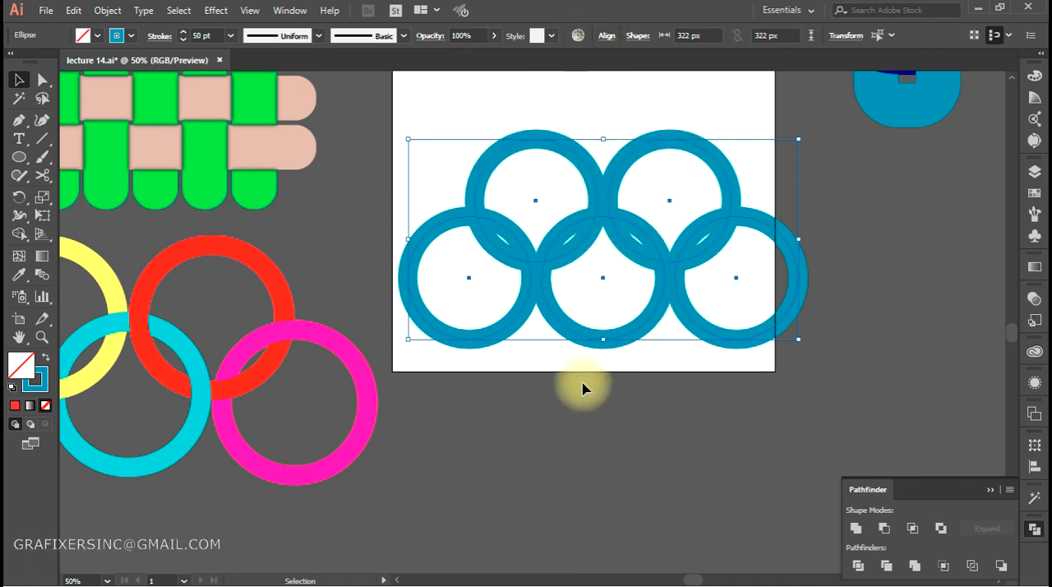
Move the lower-left ring left past the artboard's edge and even out all five rings by their horizontal centres
click(517, 447)
drag(413, 298, 395, 298)
drag(791, 142, 441, 351)
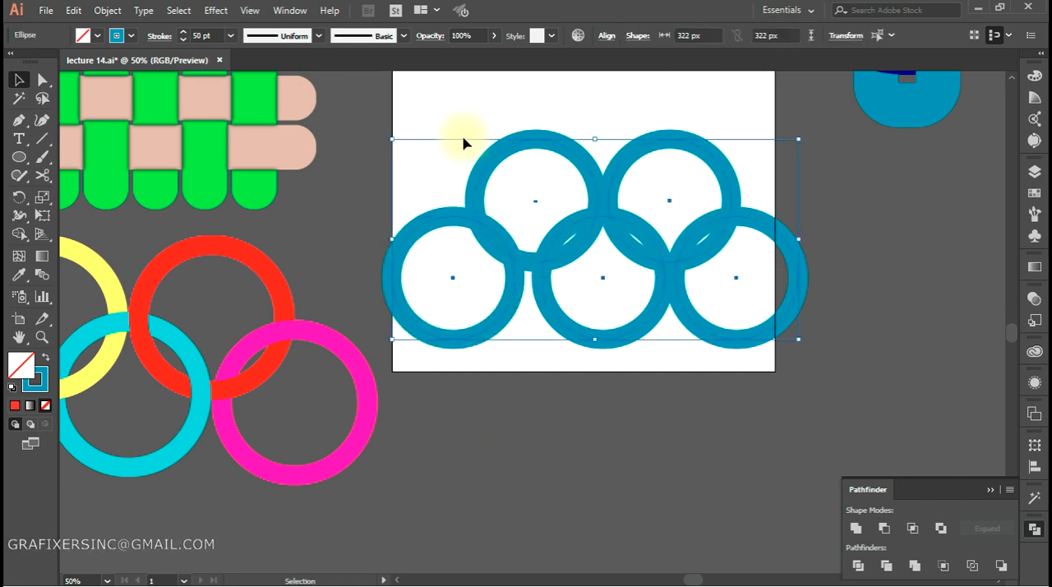
click(607, 36)
click(573, 122)
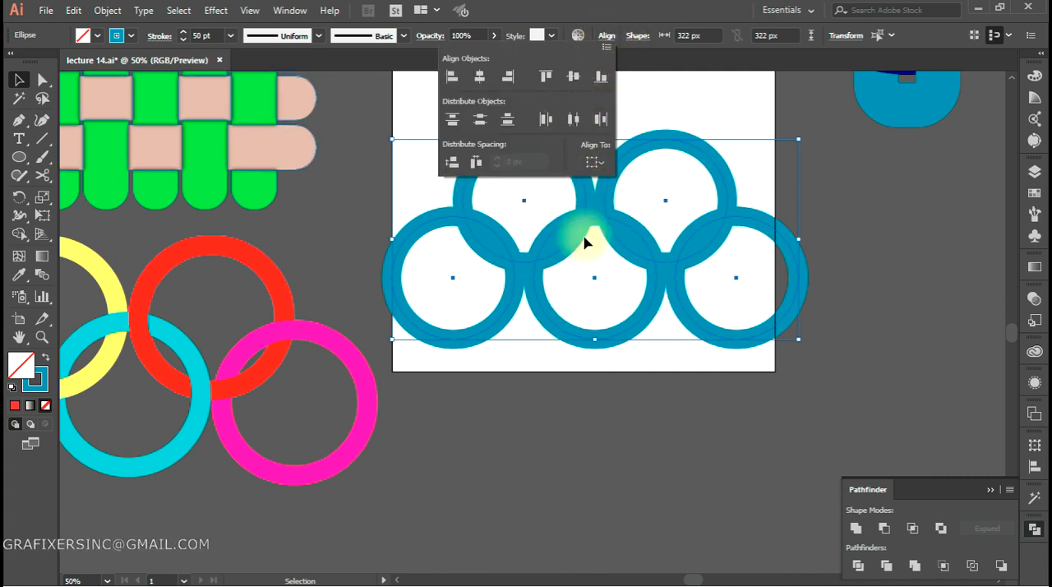
Nudge the two upper rings down so they overlap the lower three rings more deeply
click(565, 419)
click(568, 427)
drag(700, 85, 528, 219)
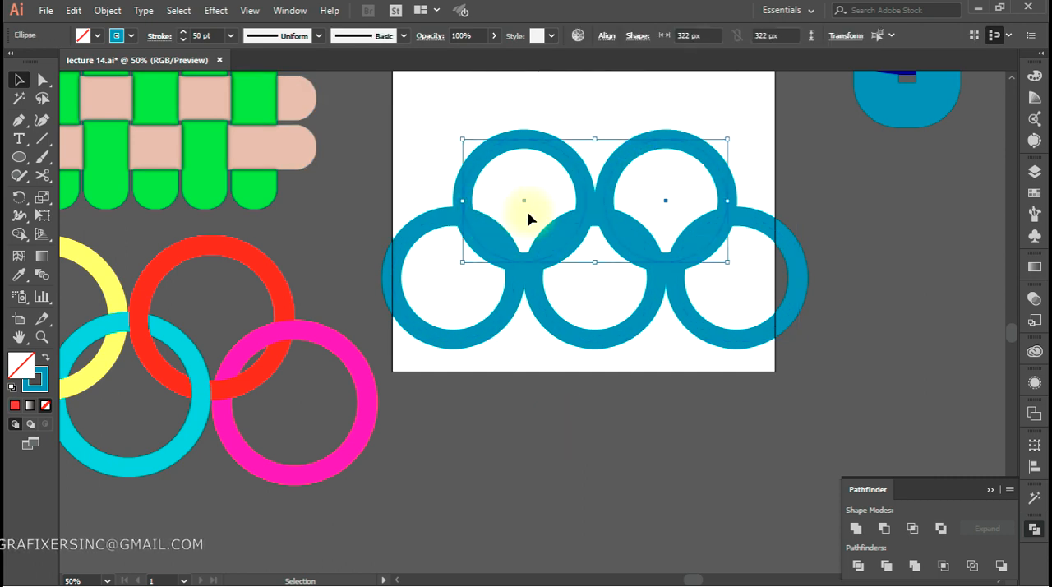
key(shift+Down)
key(shift+Down)
key(shift+Down)
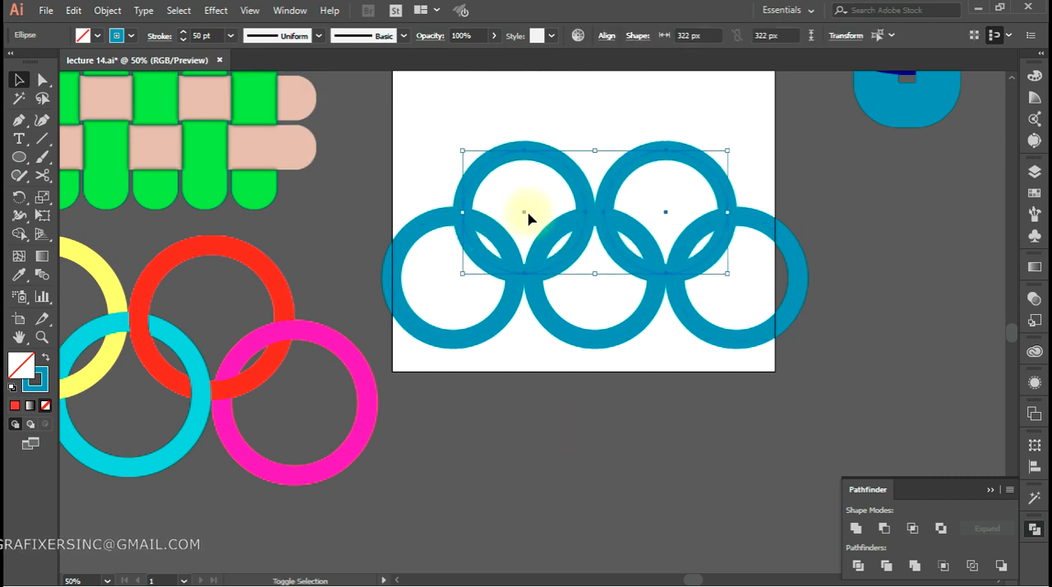
Expand the fill and stroke of all five rings into filled shapes
click(633, 443)
drag(760, 141, 472, 336)
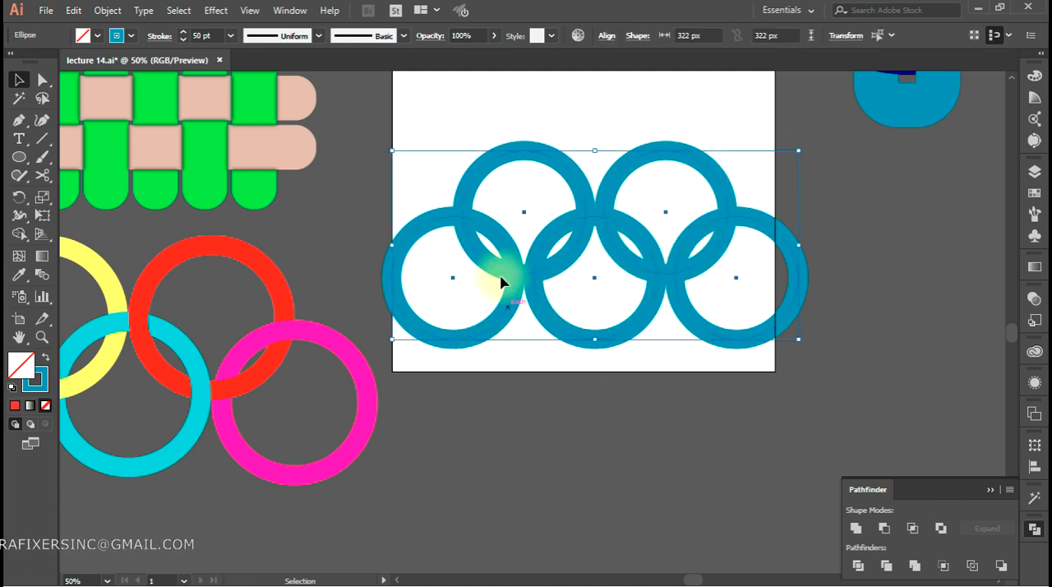
click(108, 10)
click(156, 174)
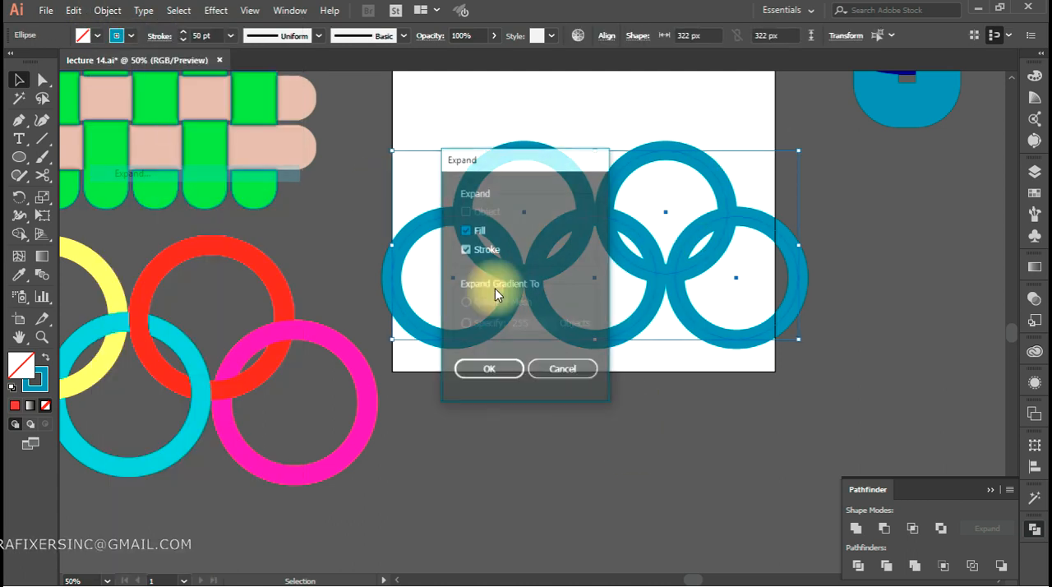
click(491, 372)
click(623, 444)
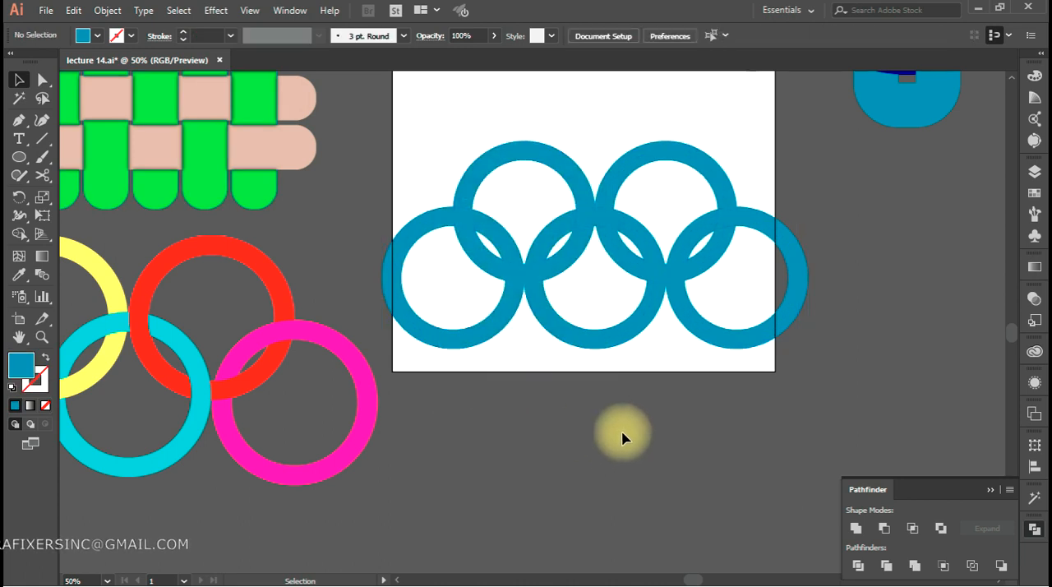
Colour the lower-middle ring red and the lower-left ring magenta, sampling from the finished reference rings
click(587, 343)
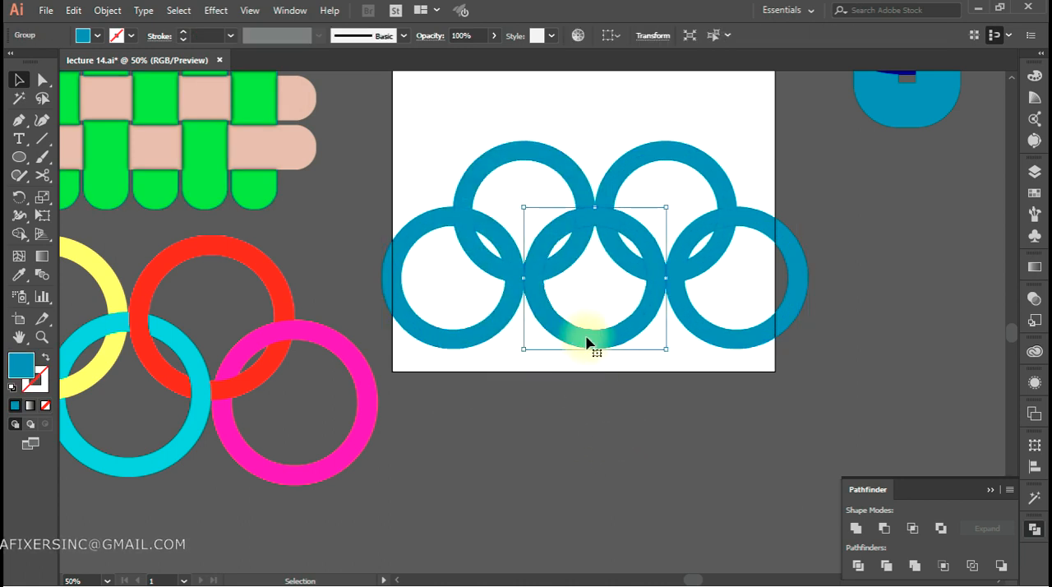
key(i)
click(263, 264)
key(v)
ctrl+click(484, 337)
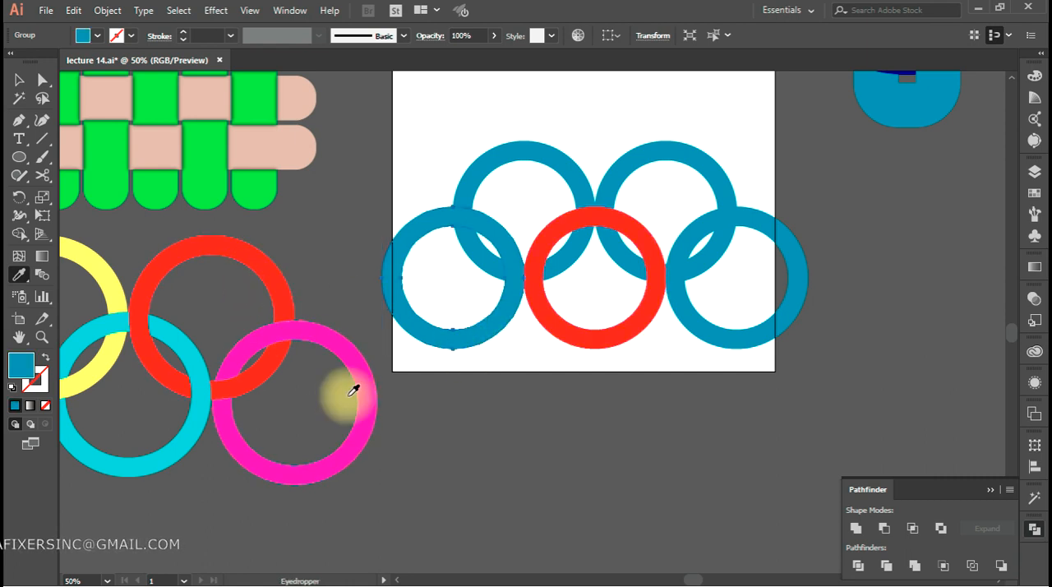
click(383, 381)
Colour the upper-left ring cyan and the upper-right ring yellow, sampling from the finished reference rings
ctrl+click(497, 171)
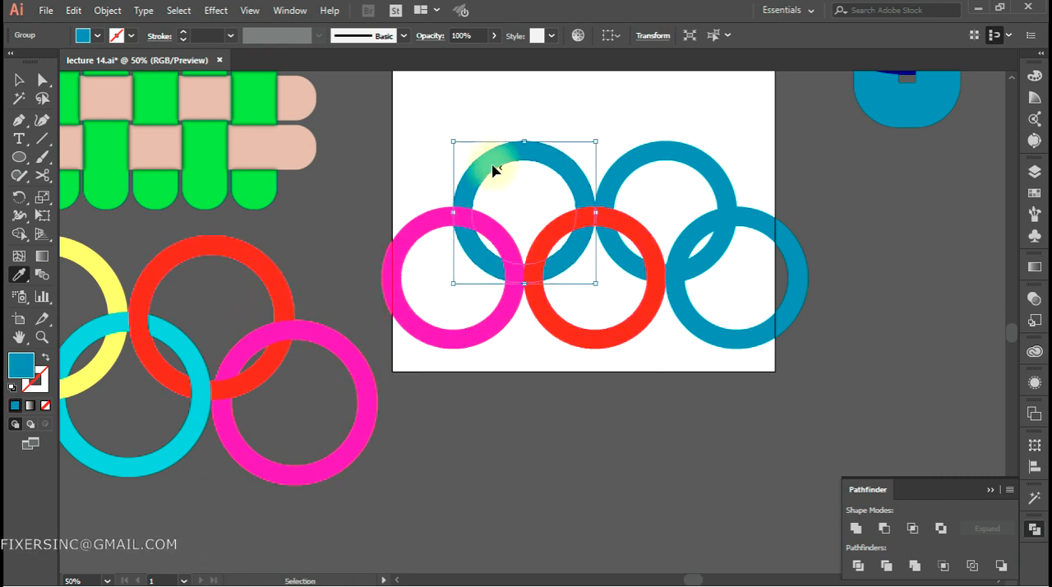
click(204, 421)
ctrl+click(655, 165)
click(82, 255)
drag(545, 403, 529, 356)
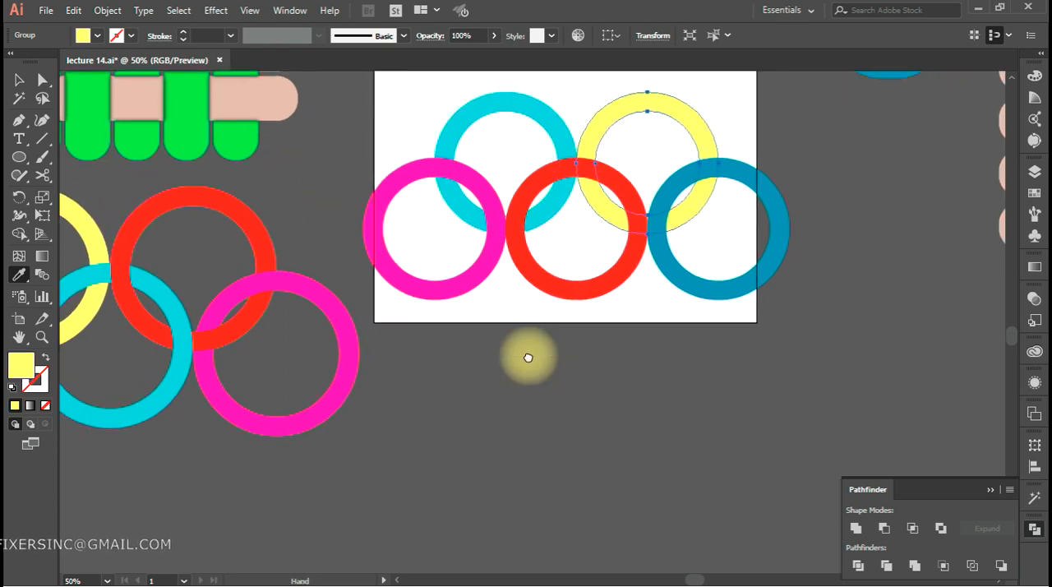
Move the finished reference rings beneath the artboard and scale them down
key(b)
key(v)
drag(131, 255, 601, 393)
drag(824, 324, 751, 363)
drag(626, 420, 512, 428)
Select all five rings and unite the cyan ring's segments over the magenta ring at their upper crossing with Shape Builder
key(a)
click(637, 381)
click(349, 132)
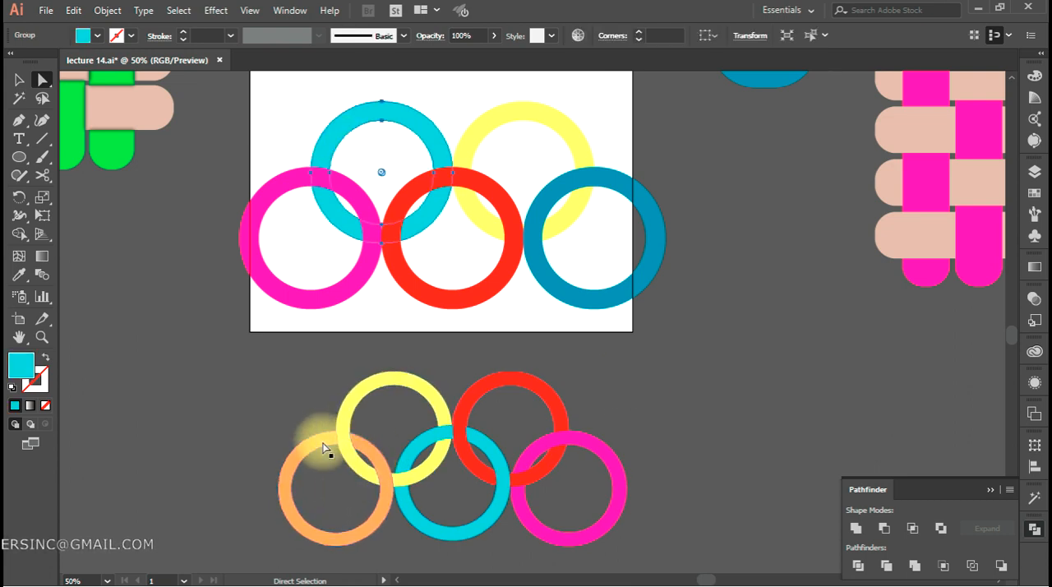
key(i)
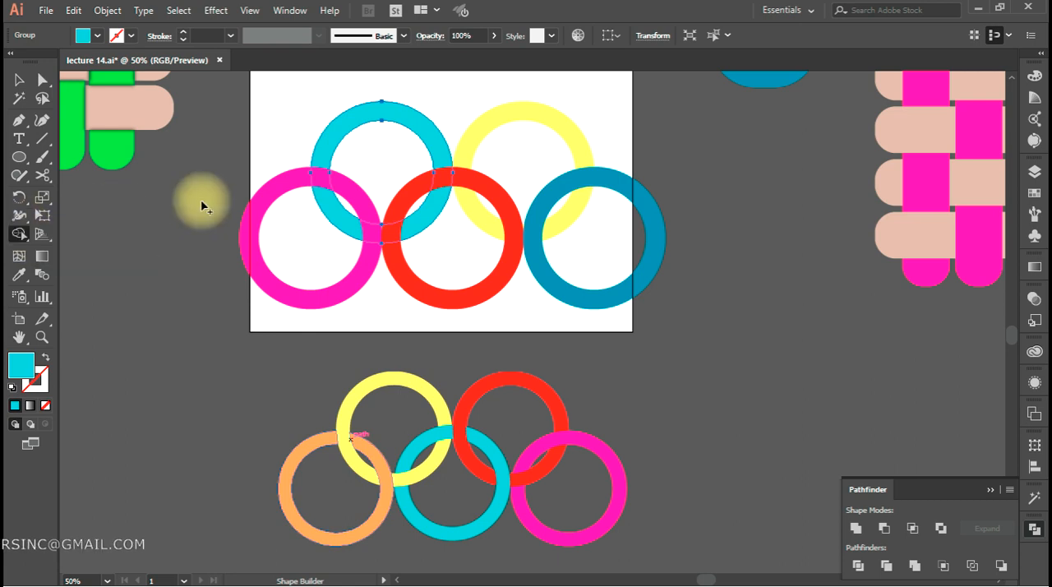
key(v)
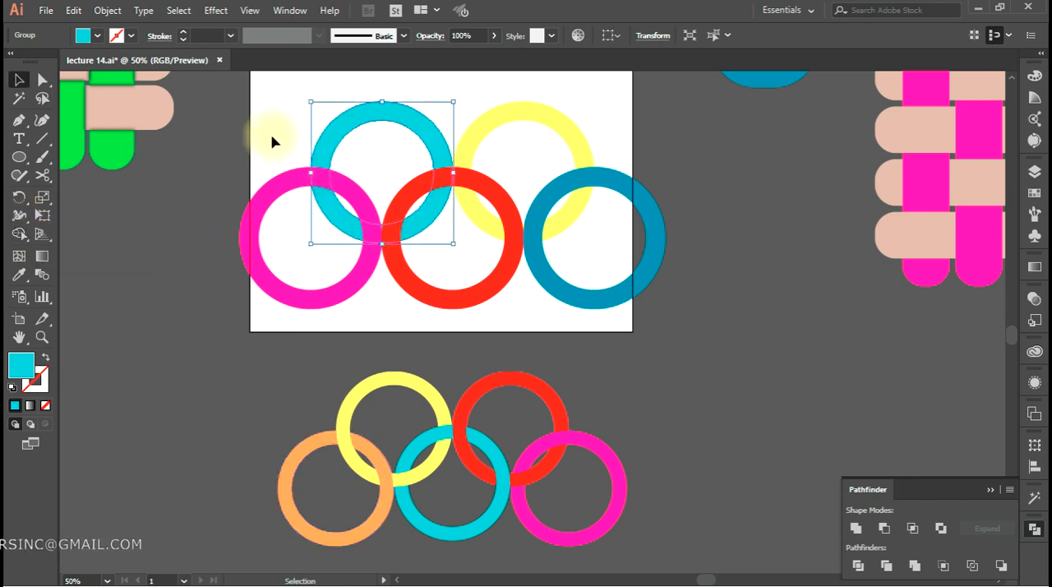
click(637, 283)
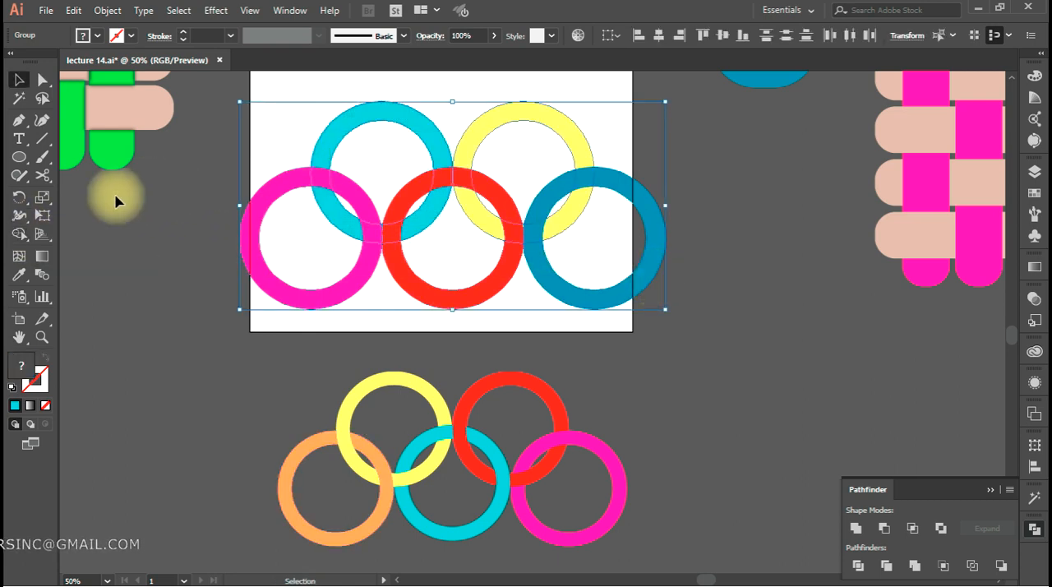
click(19, 234)
mouse_move(329, 157)
mouse_down()
mouse_move(334, 220)
mouse_move(346, 229)
mouse_up()
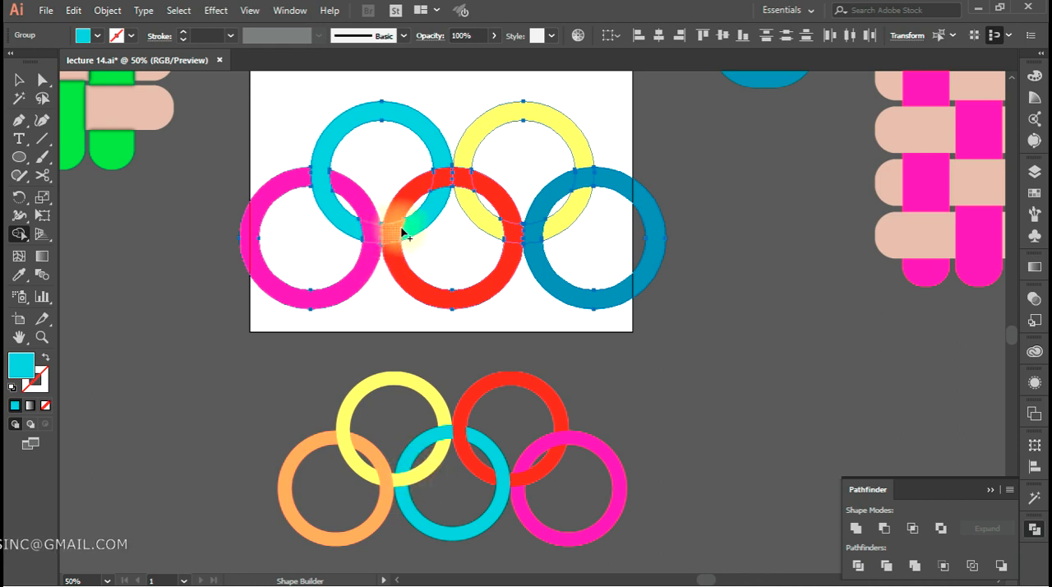
Unite the cyan ring's lower segments over the red ring and merge the thin sliver beside the magenta ring
scroll(415, 233, up, 3)
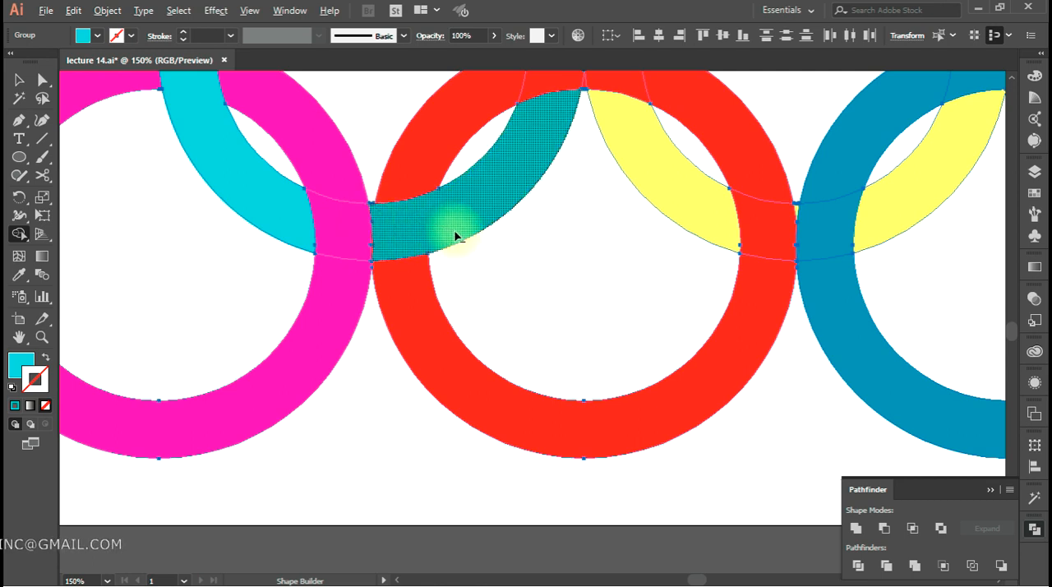
scroll(453, 235, down, 2)
scroll(453, 236, up, 3)
scroll(435, 244, up, 1)
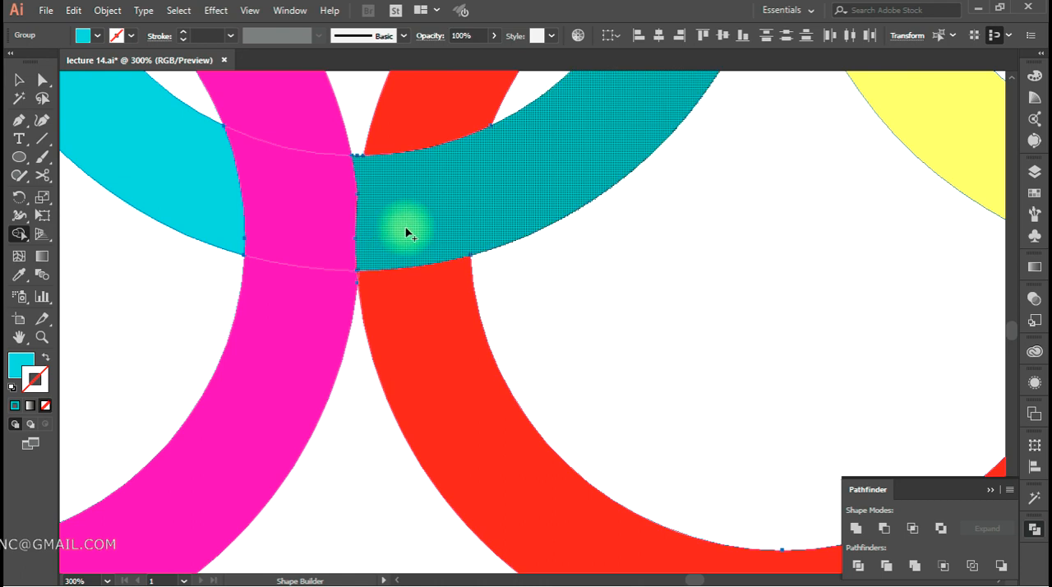
click(356, 247)
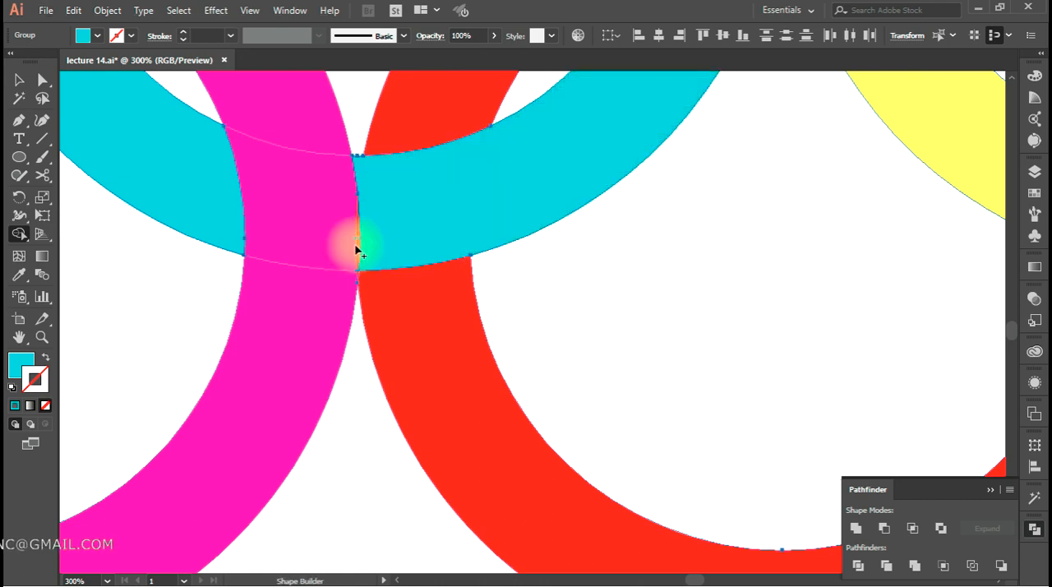
drag(358, 247, 324, 246)
scroll(395, 308, down, 2)
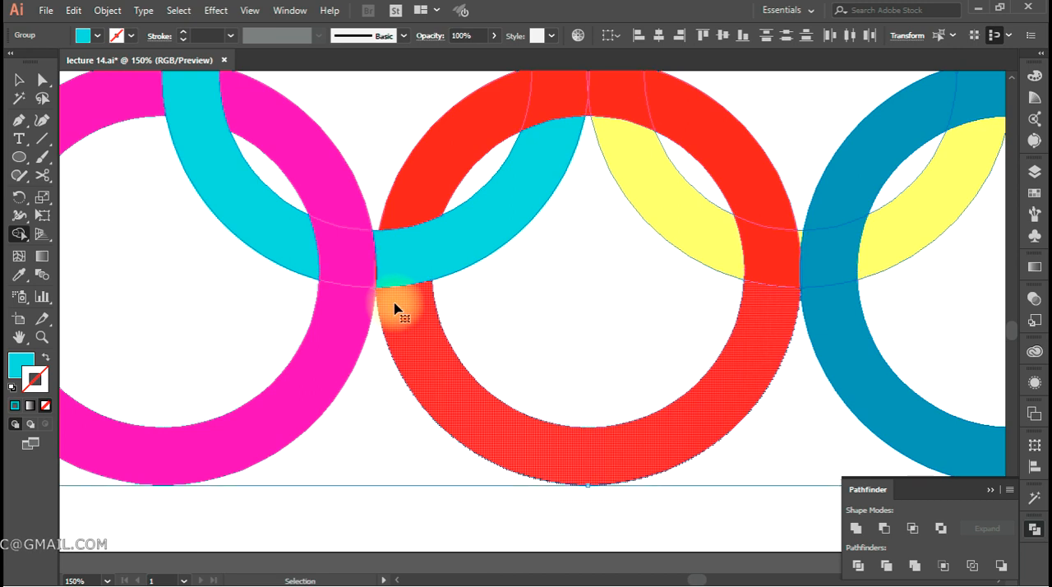
Unite the upper-right ring's segments over the red middle ring at their upper crossing with Shape Builder
scroll(395, 306, down, 2)
drag(455, 287, 423, 227)
scroll(425, 231, down, 1)
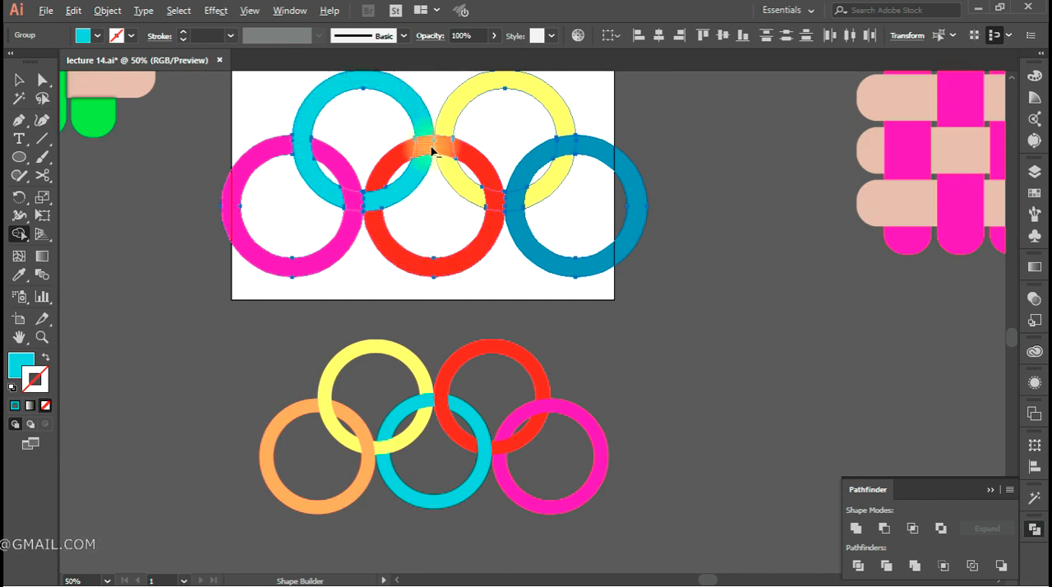
scroll(431, 150, up, 1)
scroll(434, 152, up, 3)
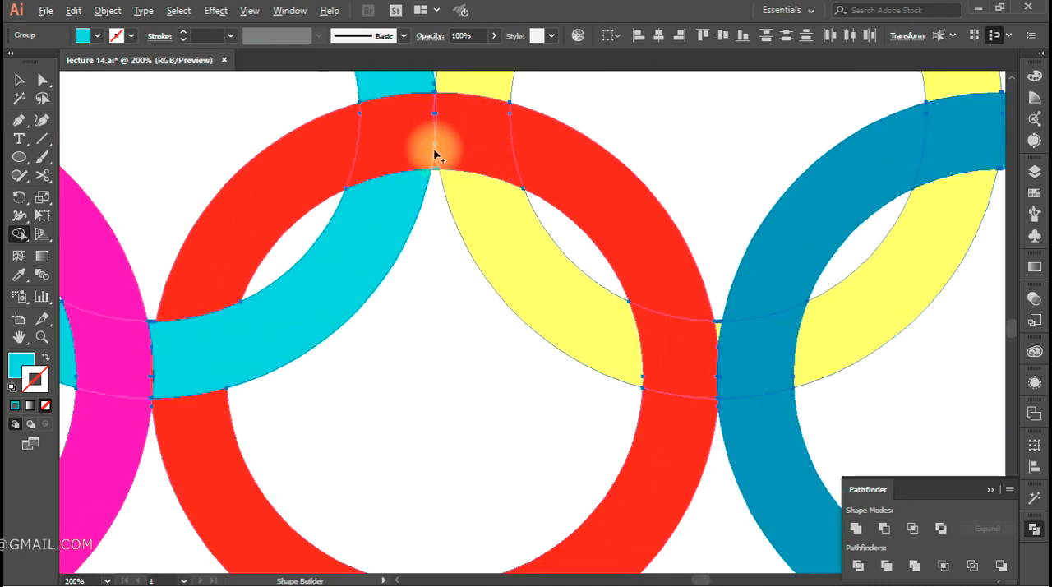
click(488, 216)
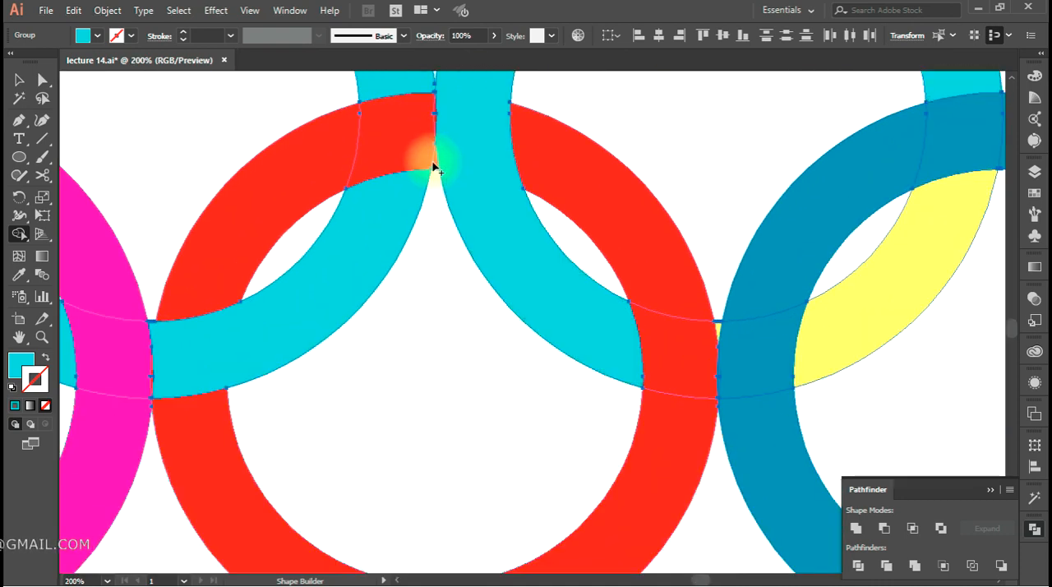
Unite the middle ring's segments over the upper-left ring and the lower part of the upper-right ring
scroll(435, 169, down, 2)
scroll(435, 172, up, 2)
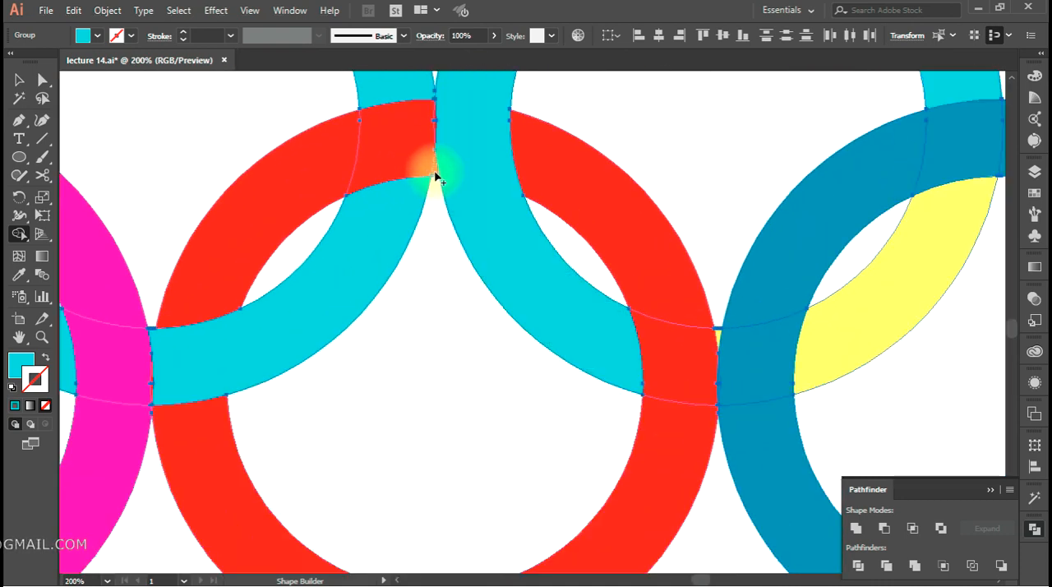
click(319, 177)
drag(458, 387, 413, 287)
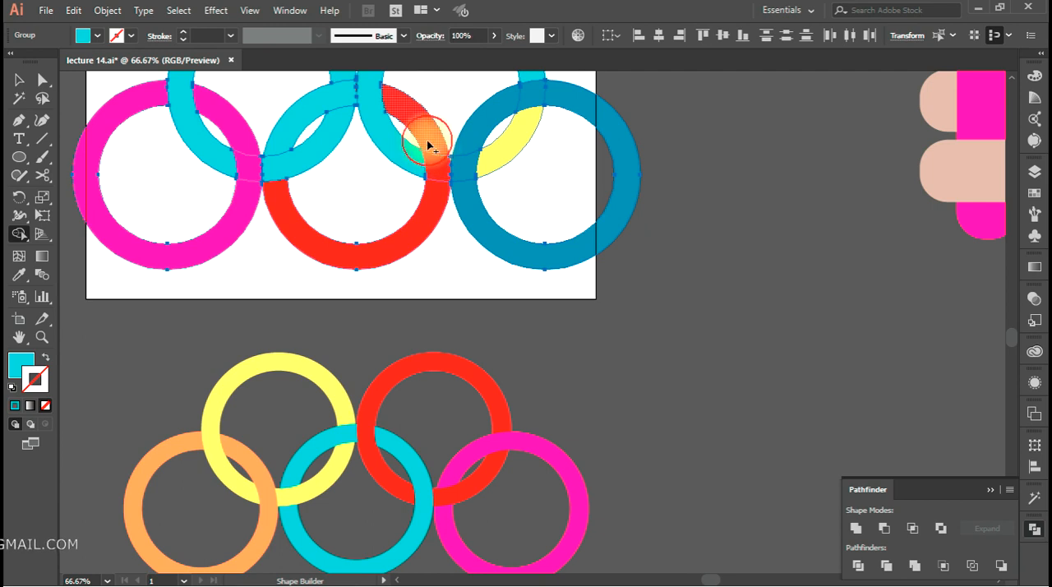
drag(427, 146, 423, 235)
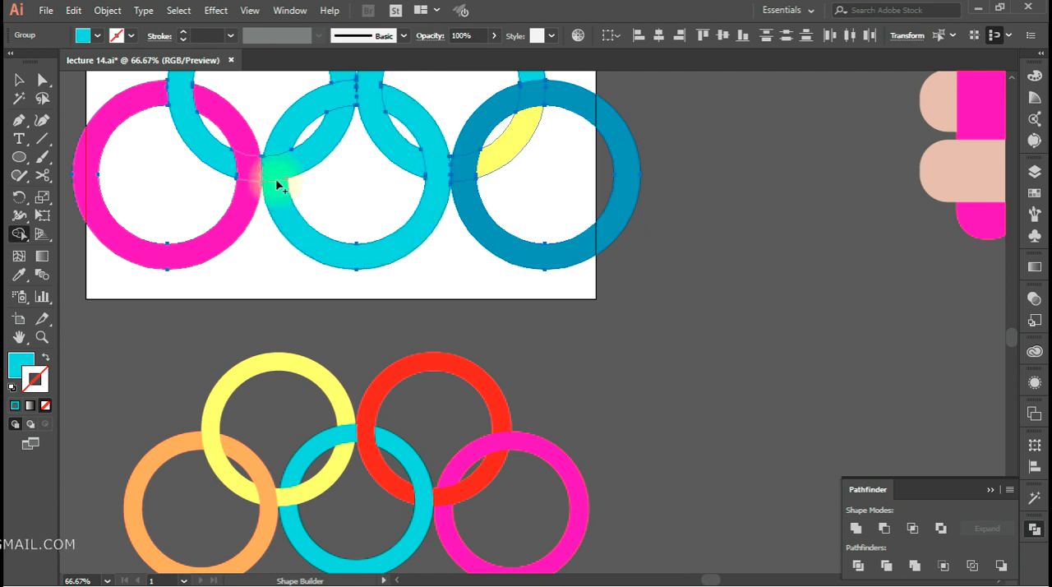
Unite the upper-right ring over the lower-right ring at their lower crossing, and the lower-right ring over it at the upper crossing
drag(457, 211, 428, 210)
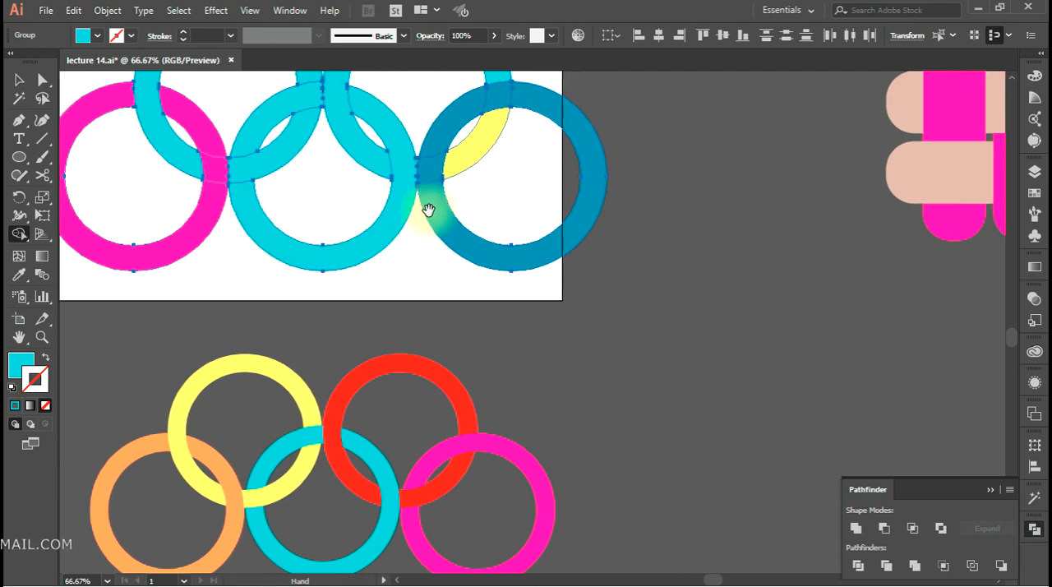
scroll(413, 162, up, 2)
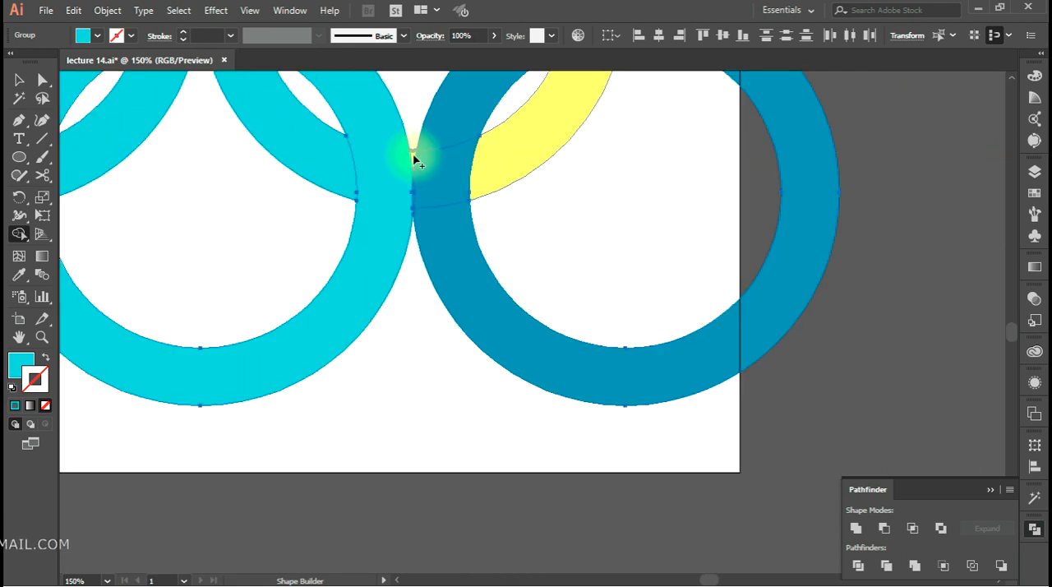
drag(413, 154, 491, 168)
scroll(492, 167, down, 2)
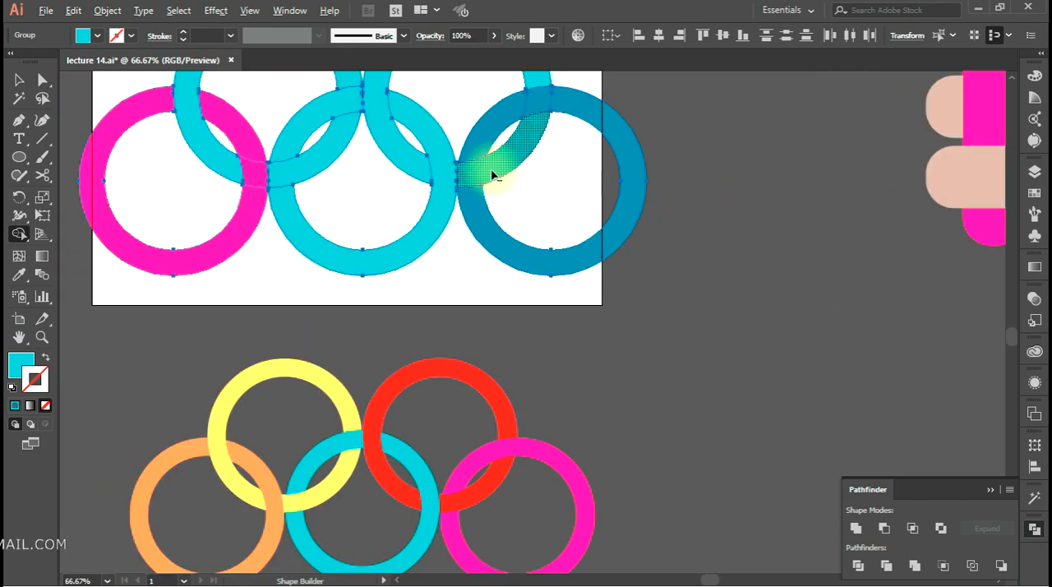
click(569, 105)
Recolour the united lower-right ring magenta, sampling from the matching reference ring
scroll(585, 164, down, 1)
scroll(532, 253, up, 1)
key(a)
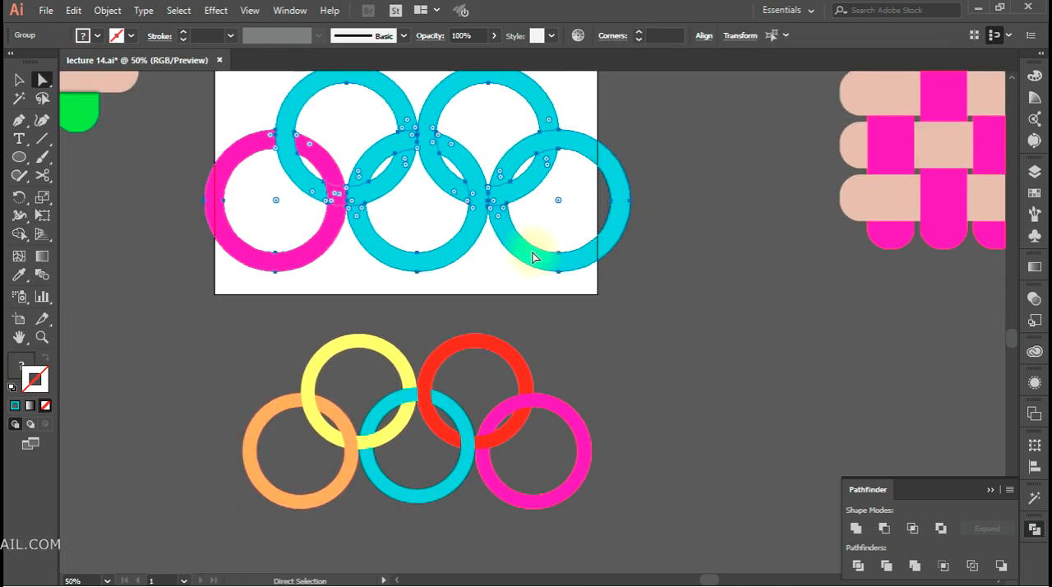
click(585, 348)
click(612, 244)
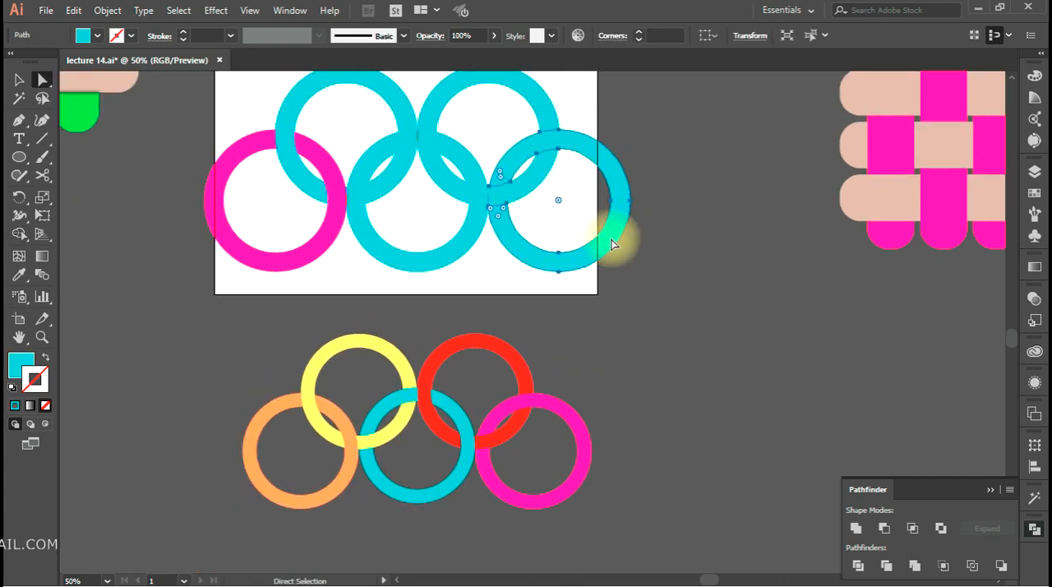
key(i)
click(548, 401)
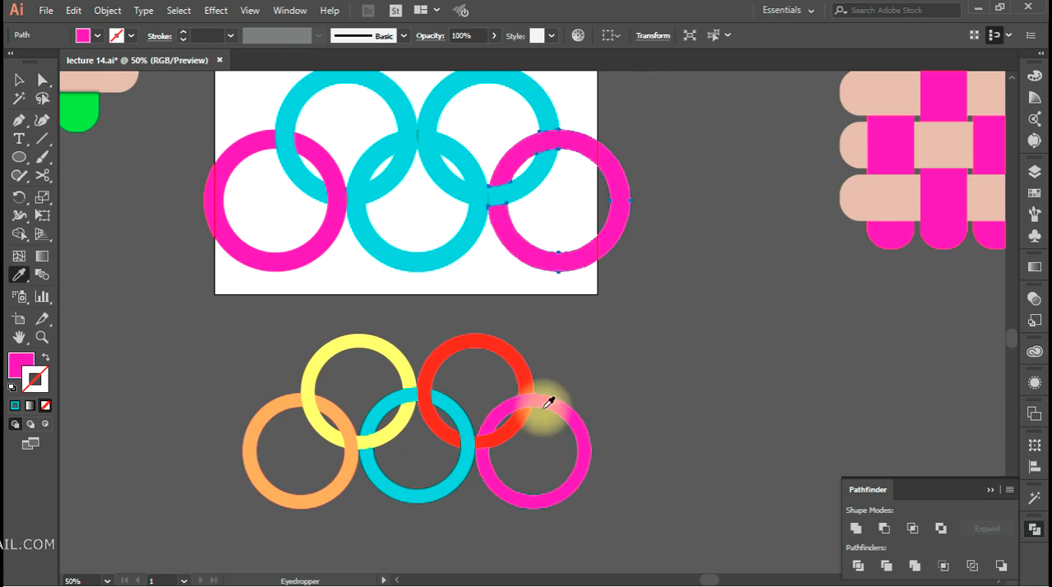
Recolour both pieces of the upper-right ring red, sampling from the matching reference ring
key(a)
click(539, 123)
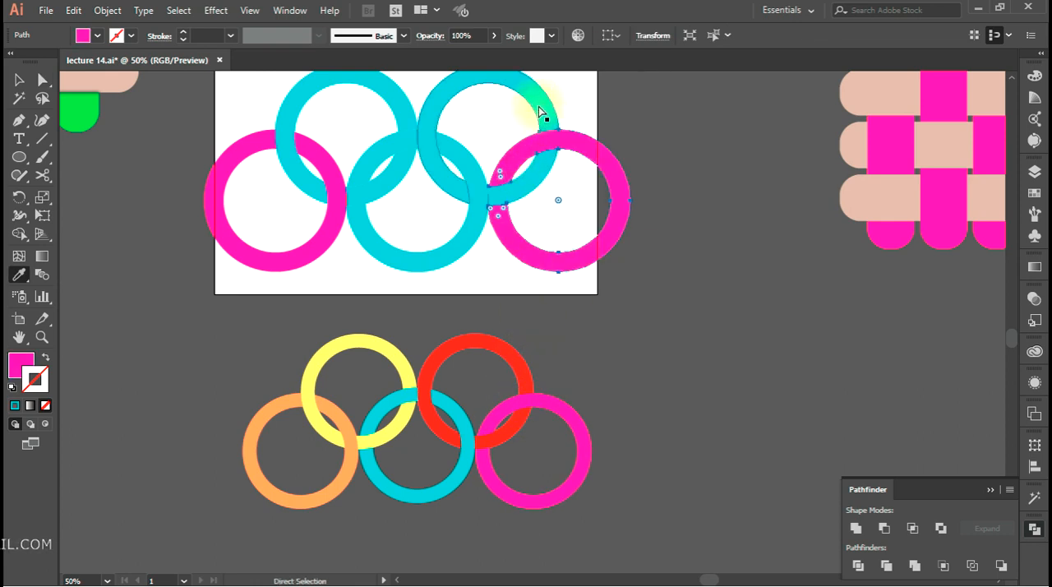
click(538, 107)
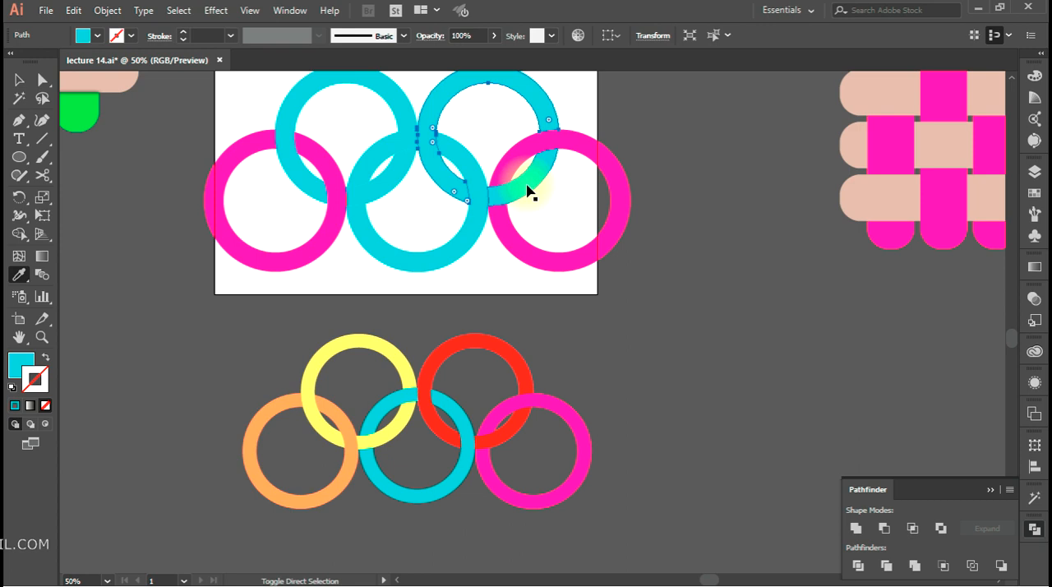
click(502, 342)
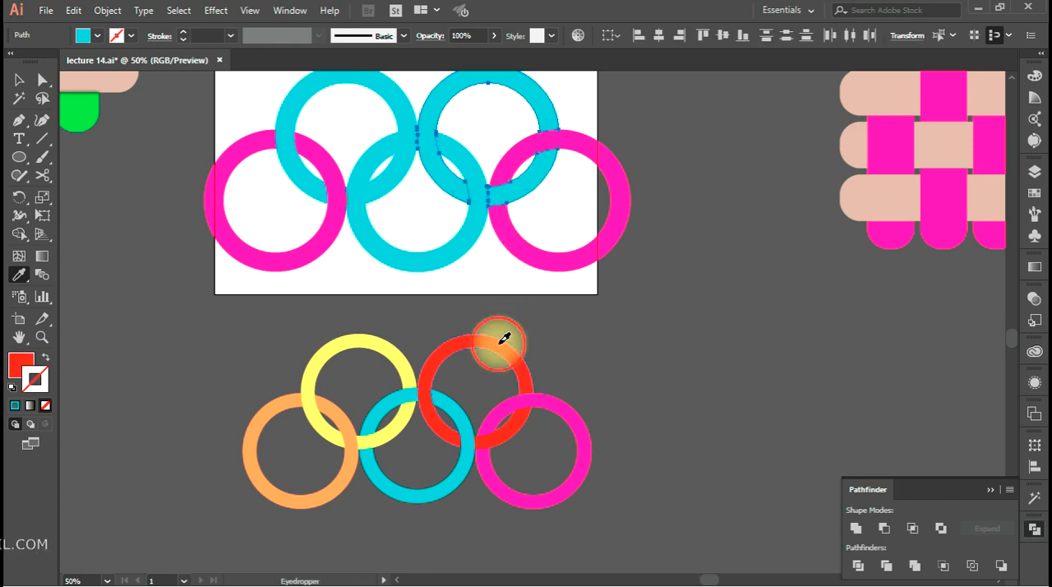
Recolour both pieces of the upper-left ring yellow, sampling the colour from the matching reference ring
ctrl+click(469, 239)
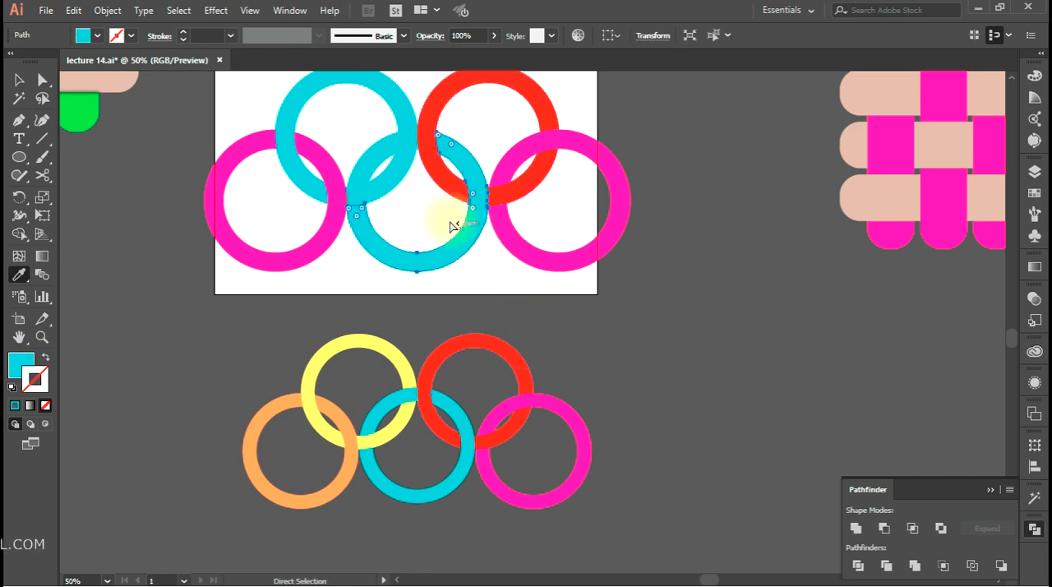
ctrl+click(380, 166)
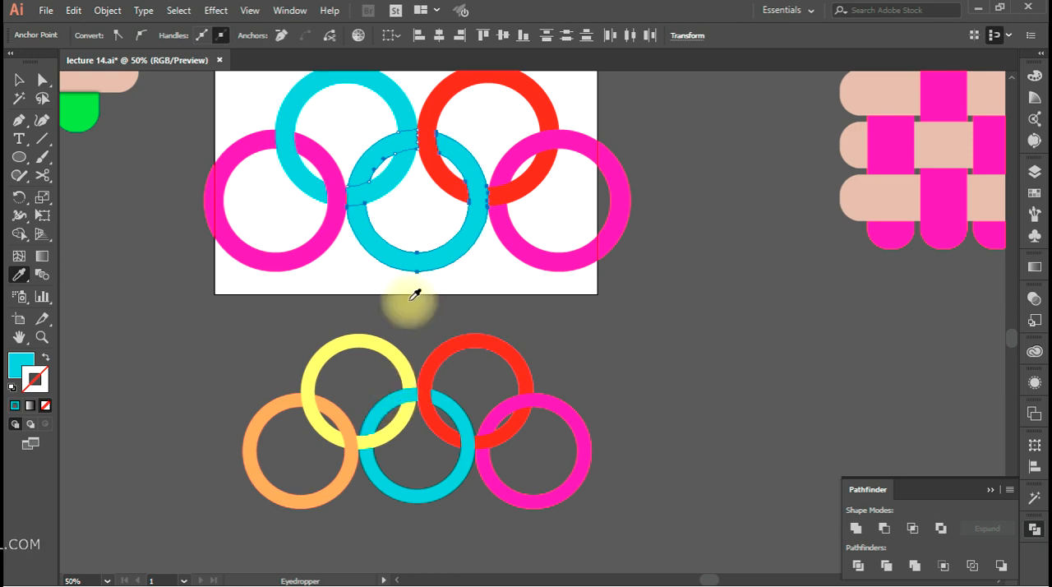
ctrl+click(389, 187)
ctrl+shift+click(395, 101)
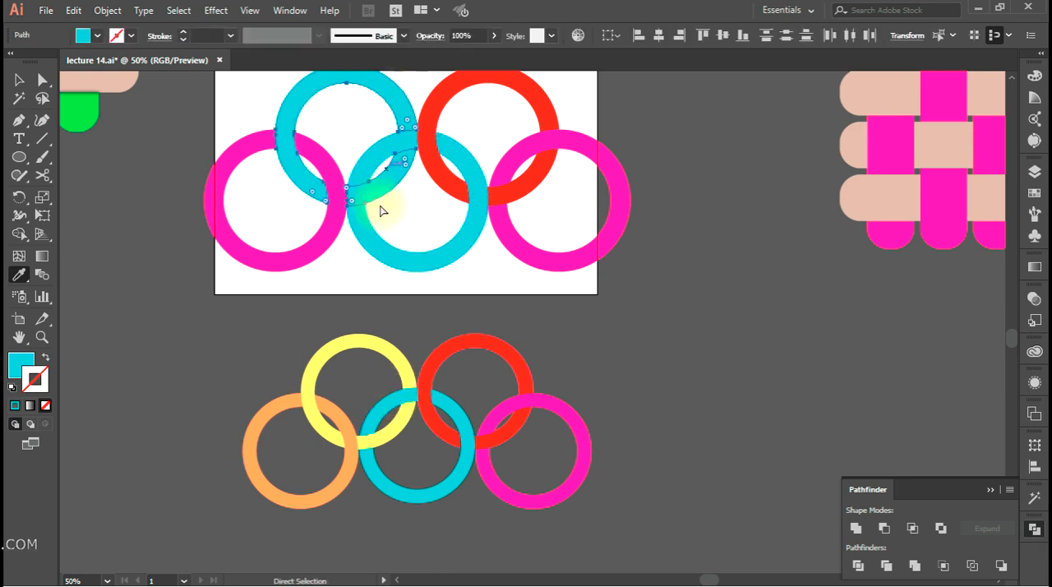
click(353, 340)
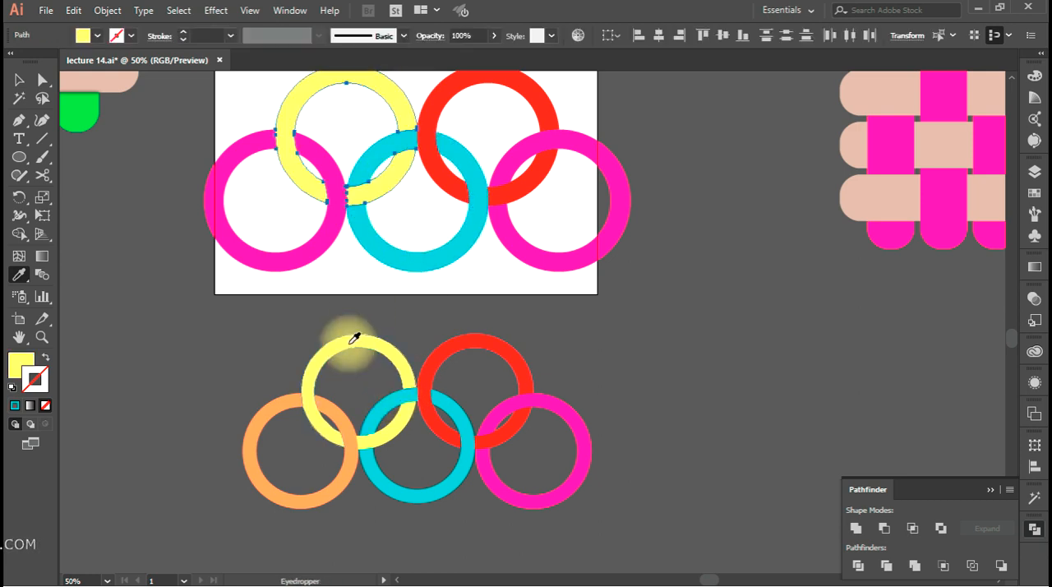
Recolour the lower-left ring orange, sampling from the matching reference ring, and clear the selection
ctrl+click(312, 252)
click(287, 403)
ctrl+click(585, 348)
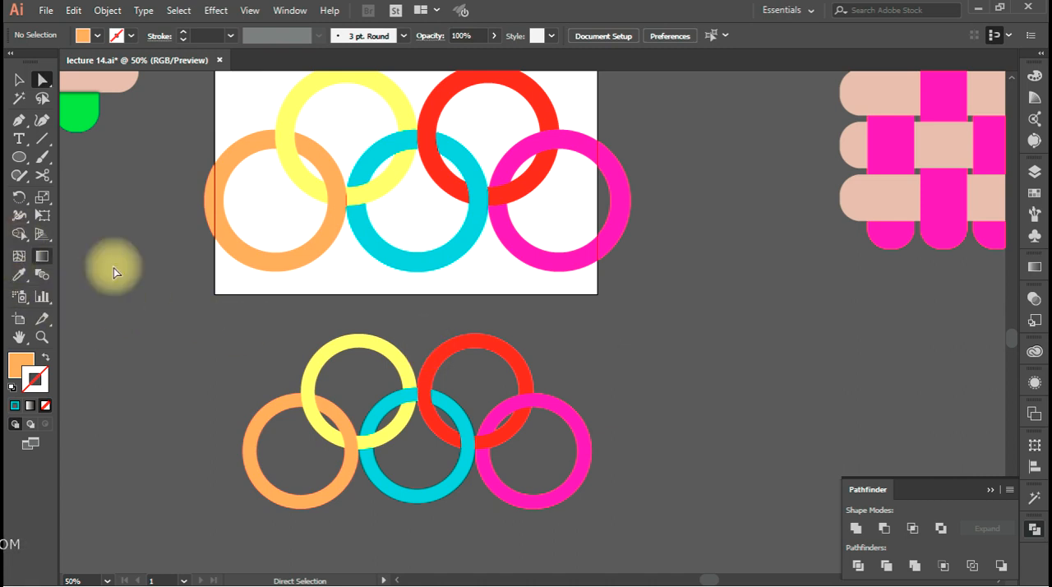
Review the finished rings alongside the weave and knot designs, and show the tools grouped with Shape Builder
scroll(586, 367, down, 1)
drag(584, 359, 582, 438)
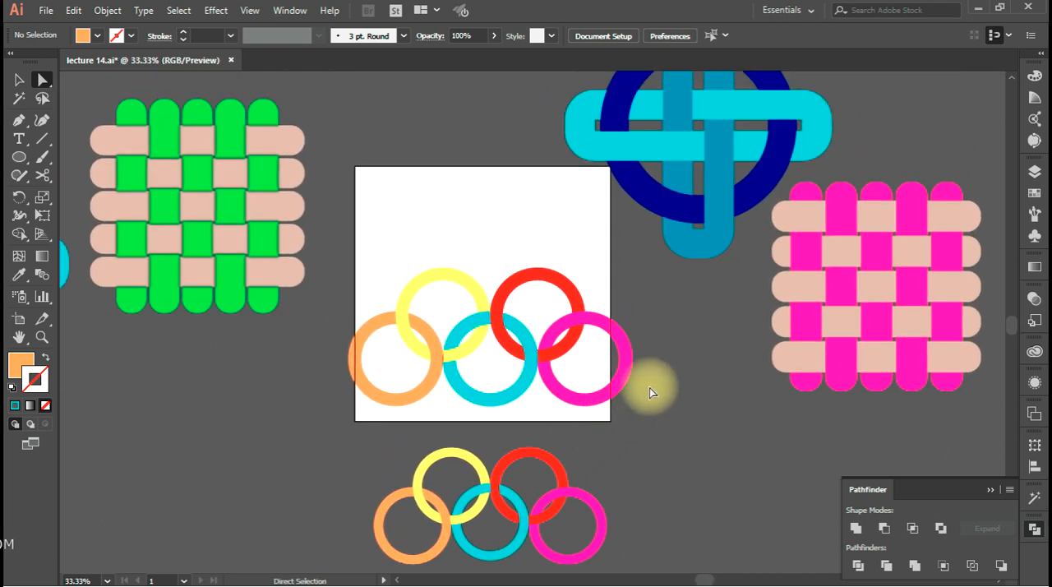
scroll(648, 391, down, 2)
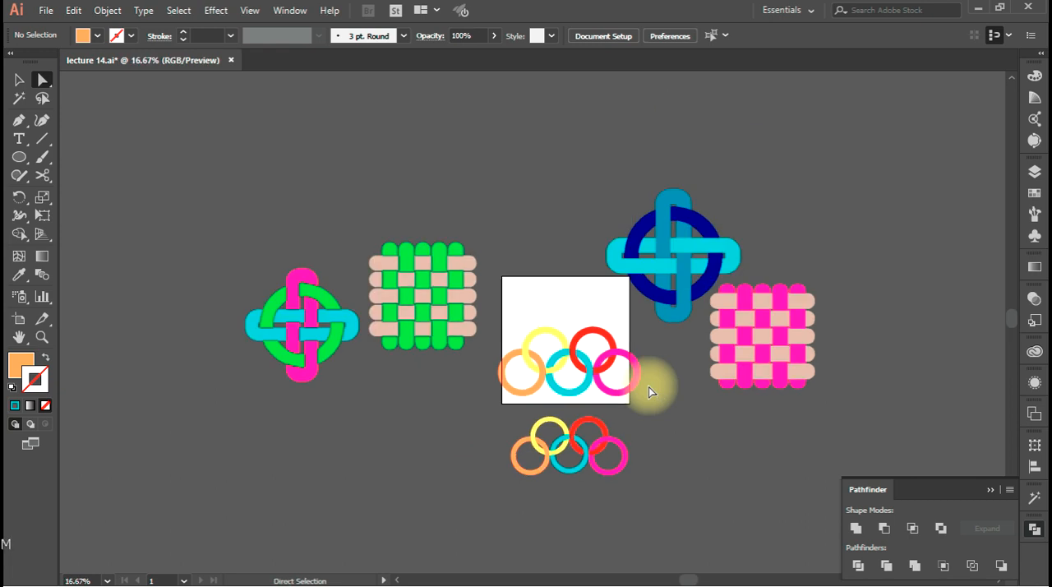
scroll(627, 400, up, 1)
drag(282, 387, 247, 389)
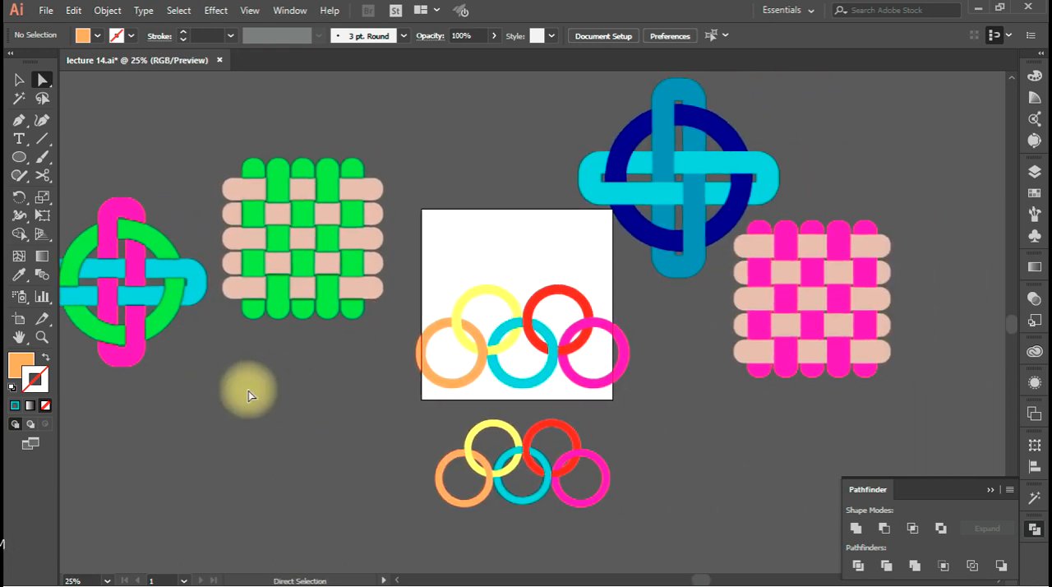
click(18, 234)
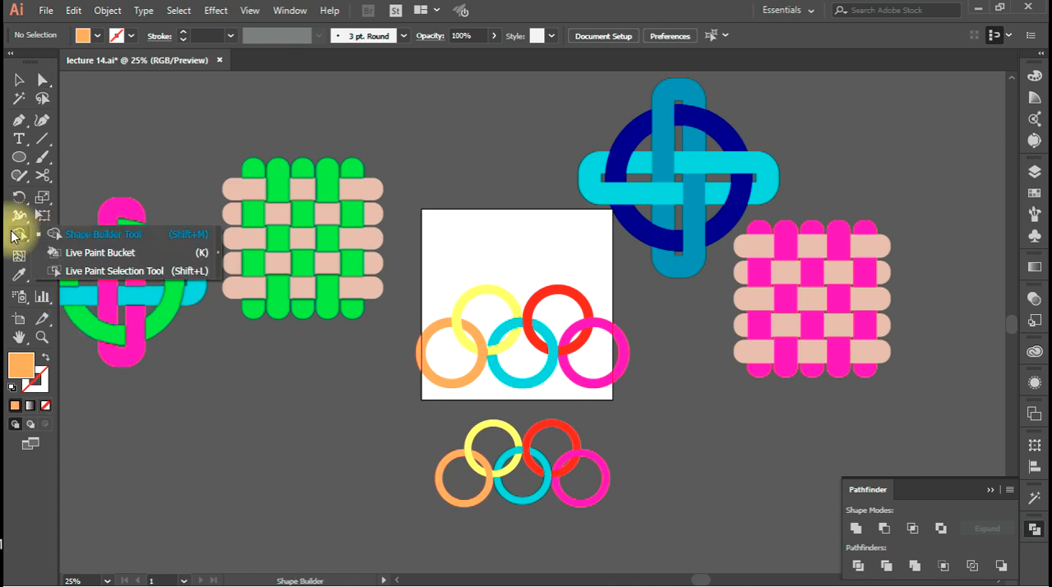